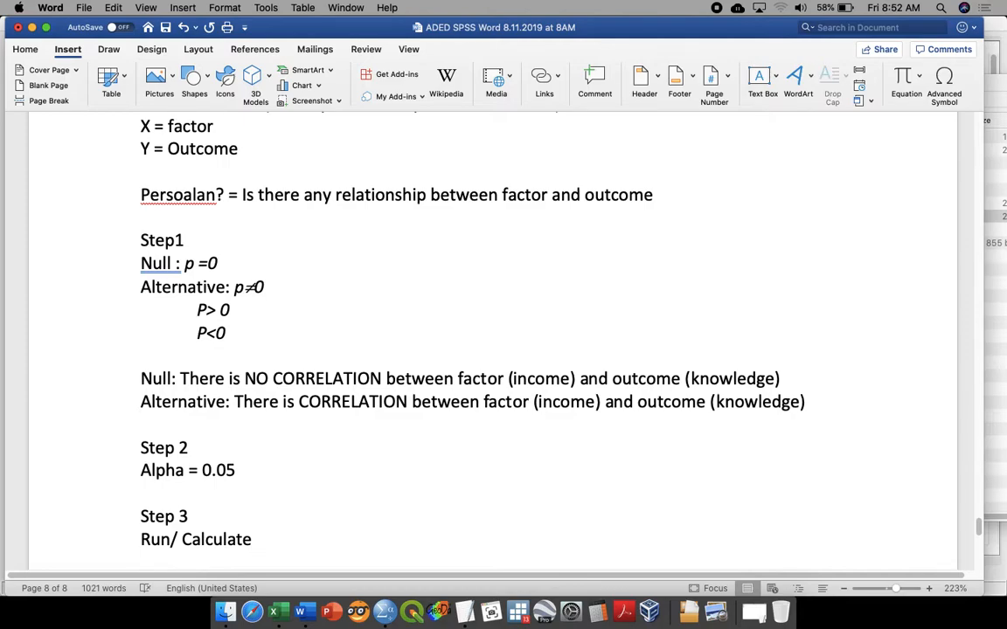
Step: Complete the line under Step 3 as "Run/ Calculate & Report" and add the lines "r-value" and "p-value =" beneath it
scroll(505, 341, down, 4)
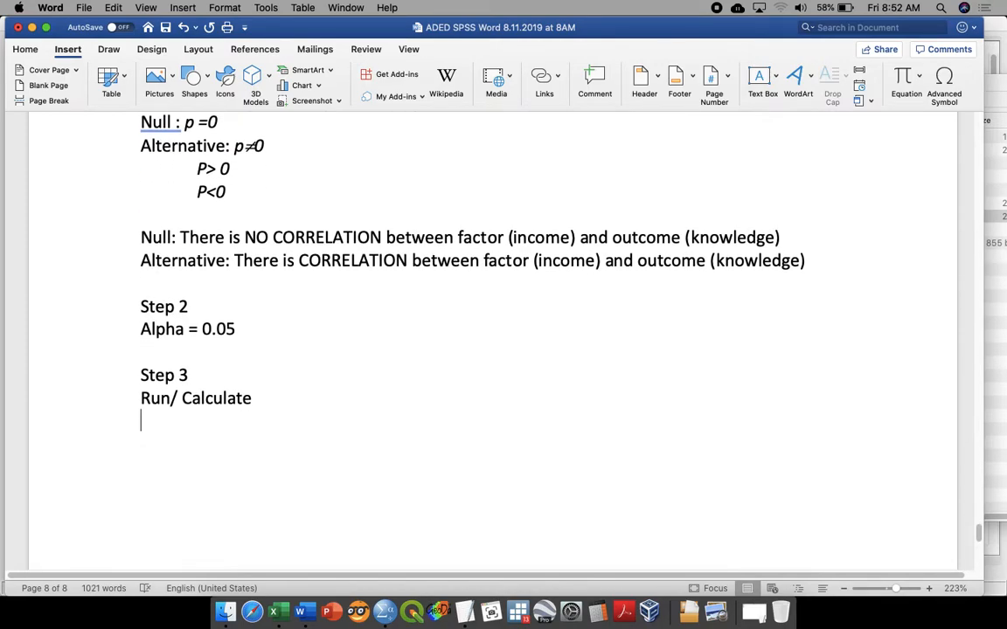
text(& Report)
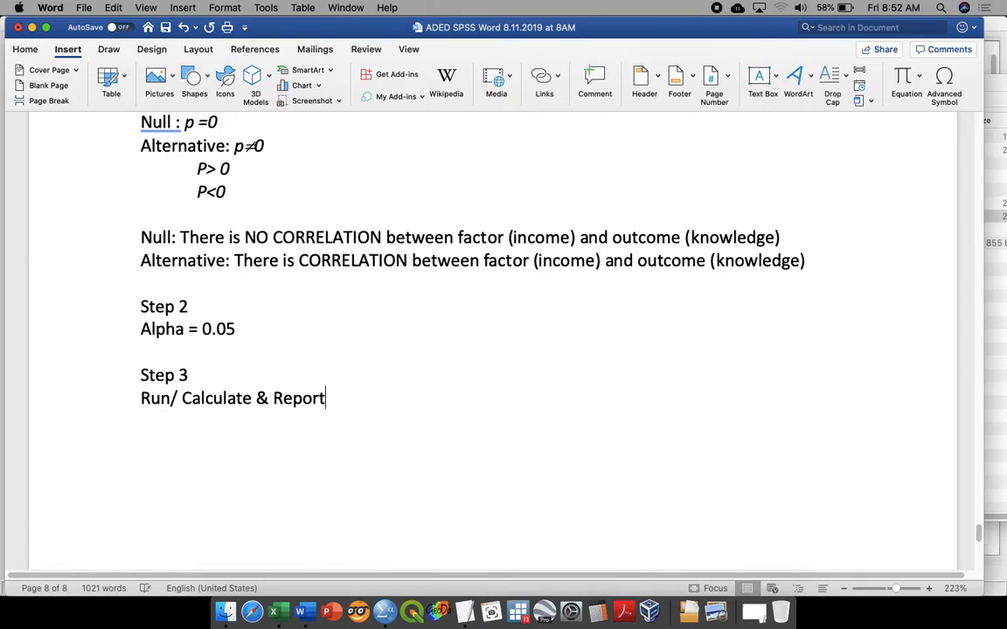
key(Return)
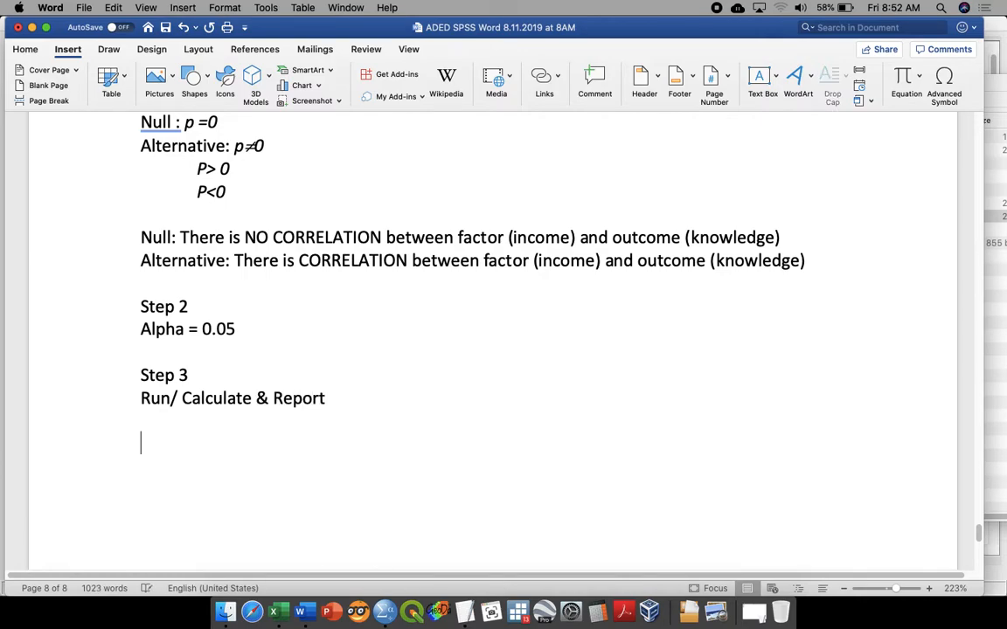
text(r-value)
key(Return)
text(p)
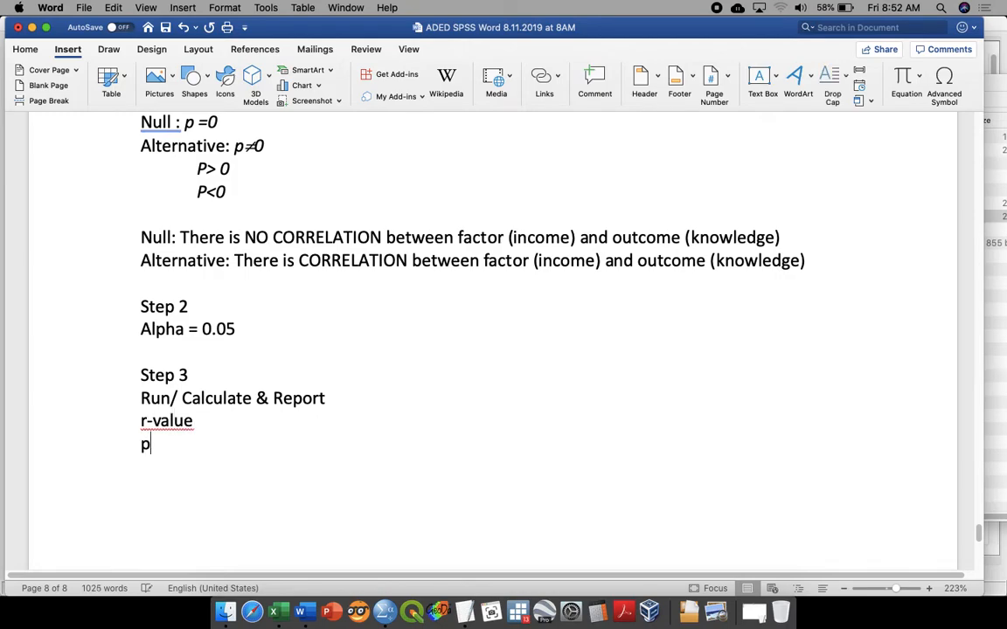
text(-value =)
Step: Complete the r-value line under Step 3 with "= (NOR)"
key(Down)
text(=)
key(BackSpace)
text(())
key(Left)
text(NOR)
Step: Add the line "NOR = Direction & Strenght" below the p-value line, separated by a blank line
click(363, 465)
key(Return)
key(Return)
text(NOR = )
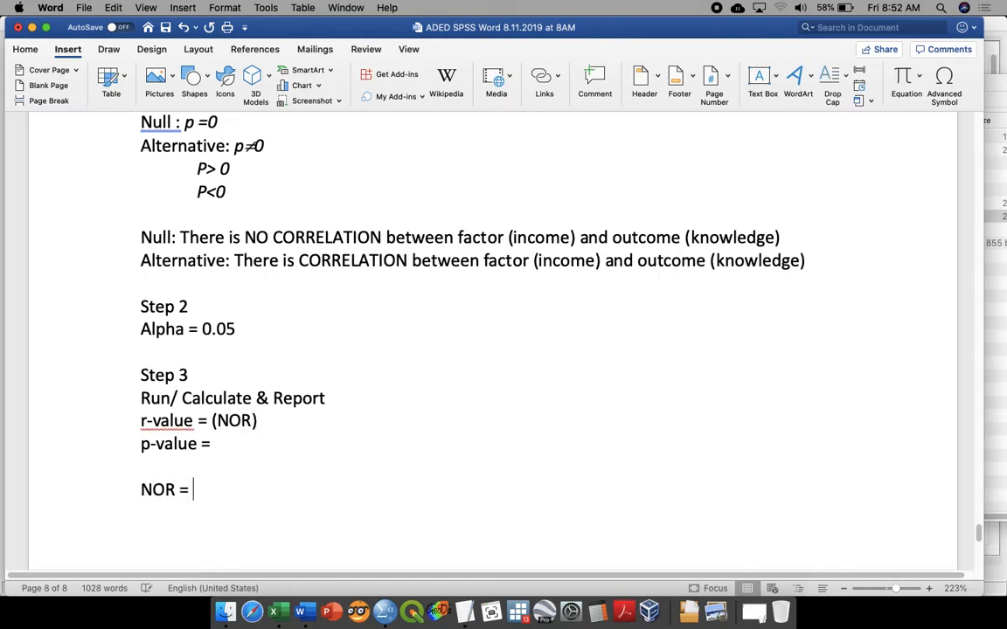
text(Direction/)
key(BackSpace)
text(&)
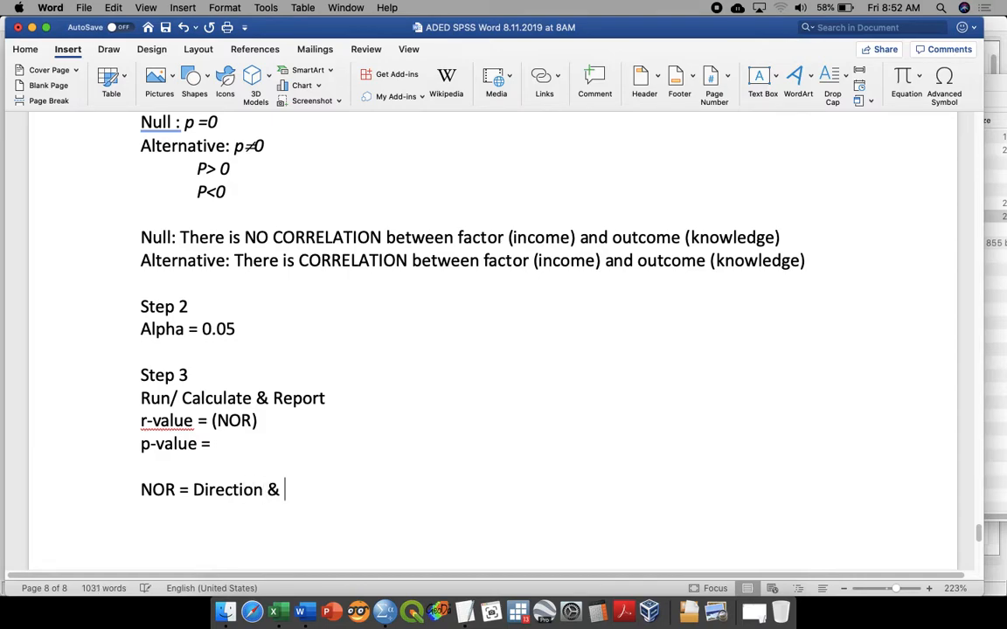
text( Streght)
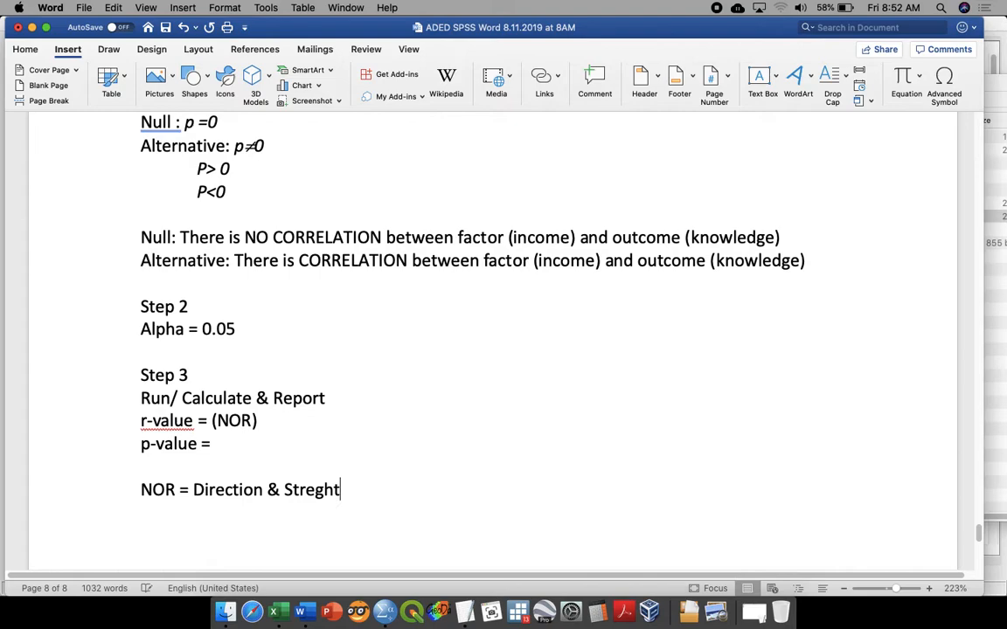
key(BackSpace)
key(BackSpace)
key(BackSpace)
text(nght)
Step: Start the strength scale under the NOR line with "<0.2 = negligeable"
key(Return)
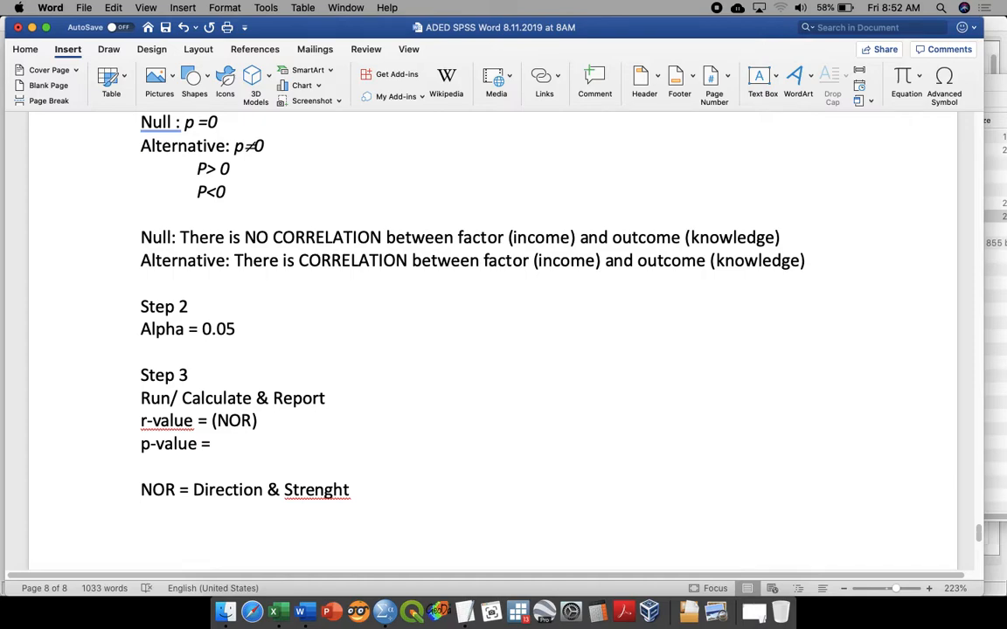
text(0)
key(BackSpace)
text(<0.2 = negli)
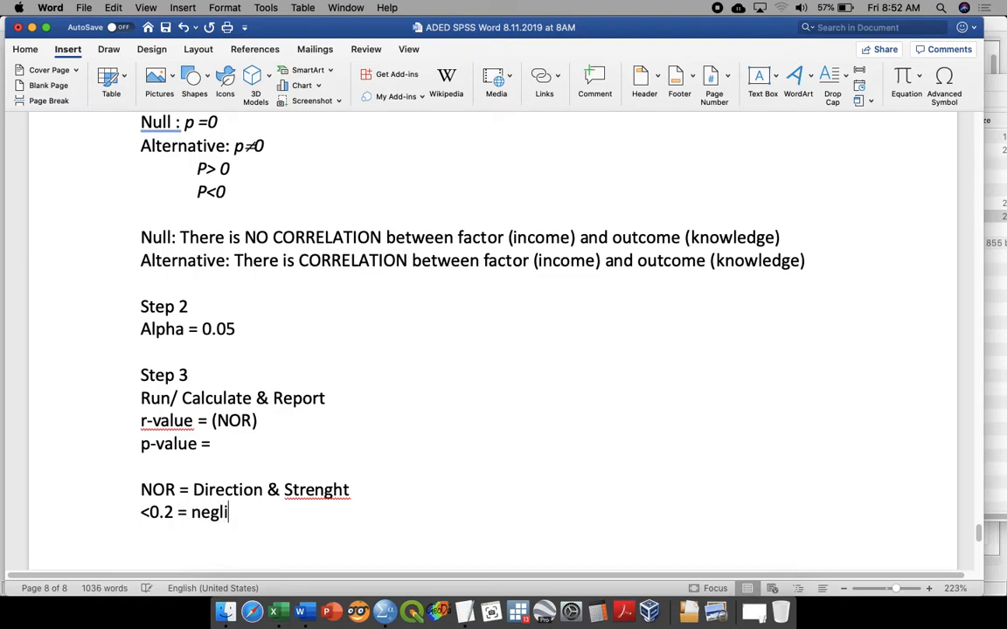
text(geable)
Step: Add the lines "0.2 – 0.4 = low" and "0.4-0.7 = moderate" to the strength scale
key(Return)
text(0.2 - 0.4 =)
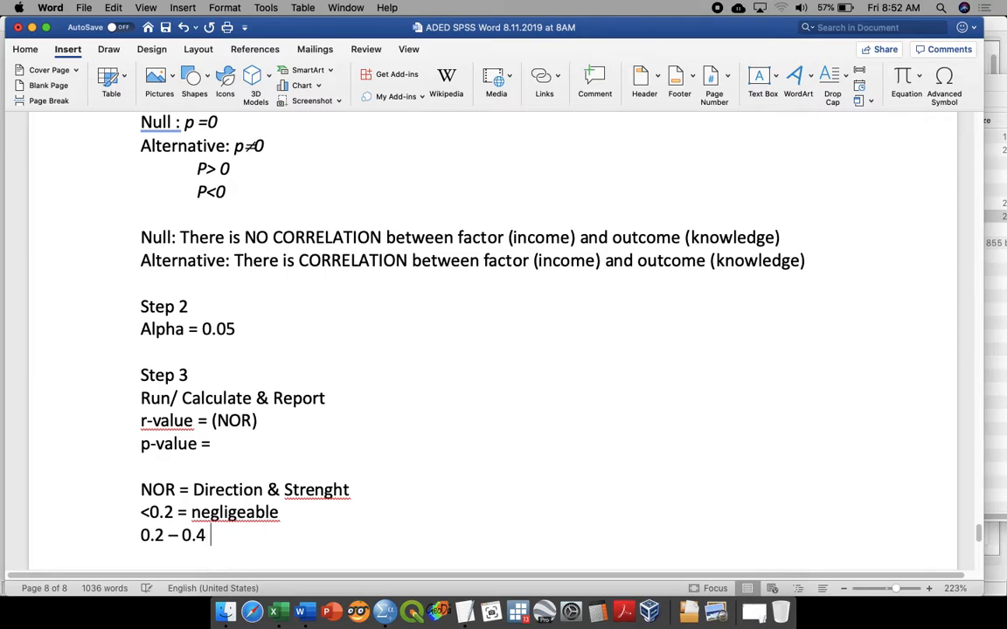
text( low)
key(Return)
text(0.4-0.7)
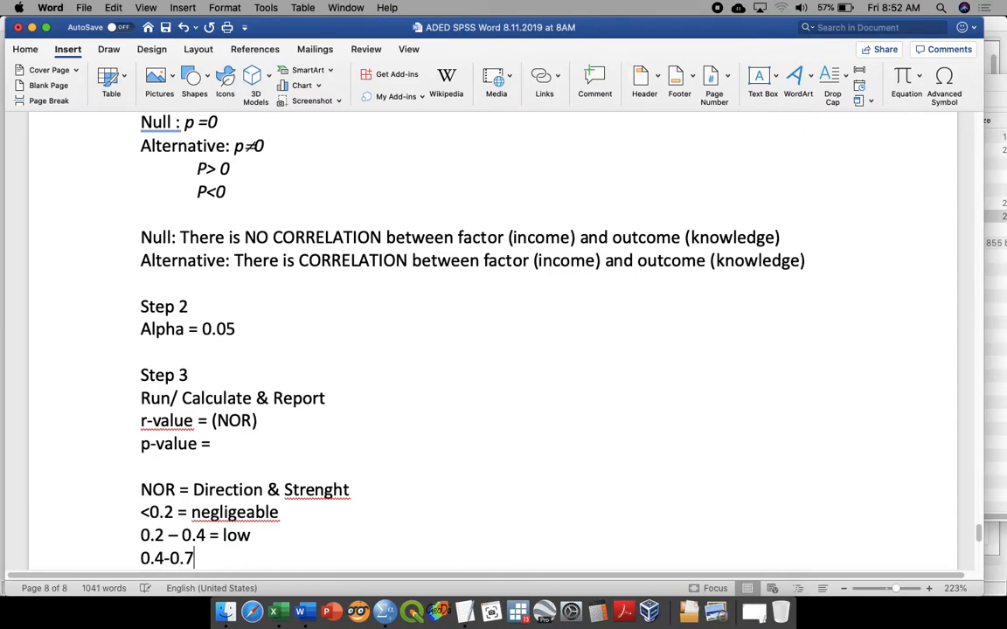
text( = moderate)
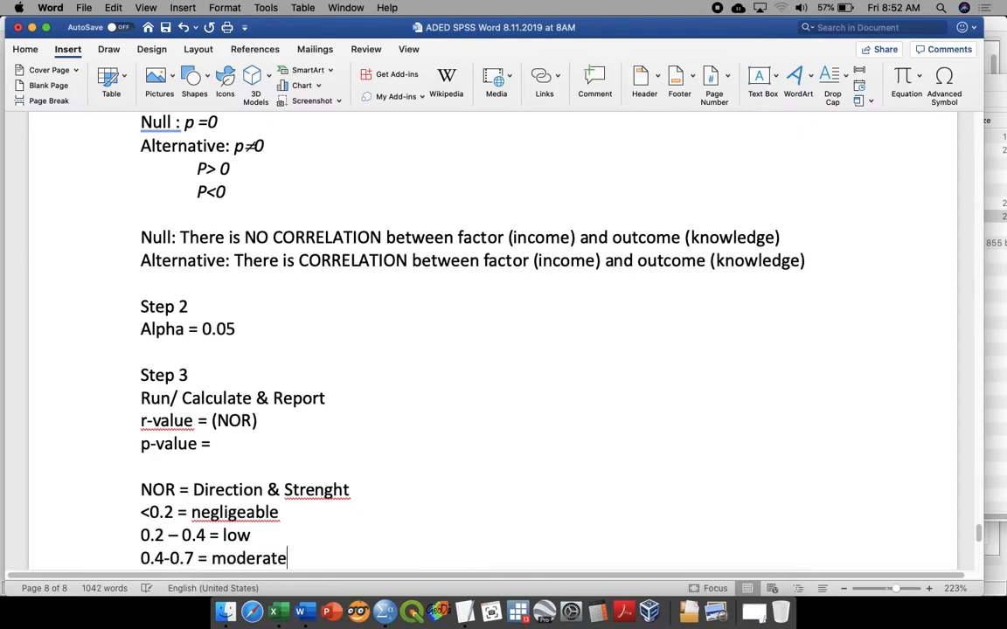
Step: Finish the strength scale with the lines "0.7 – 09 = high" and ">0.9 = very high"
key(Return)
text(0.7 - 09 = )
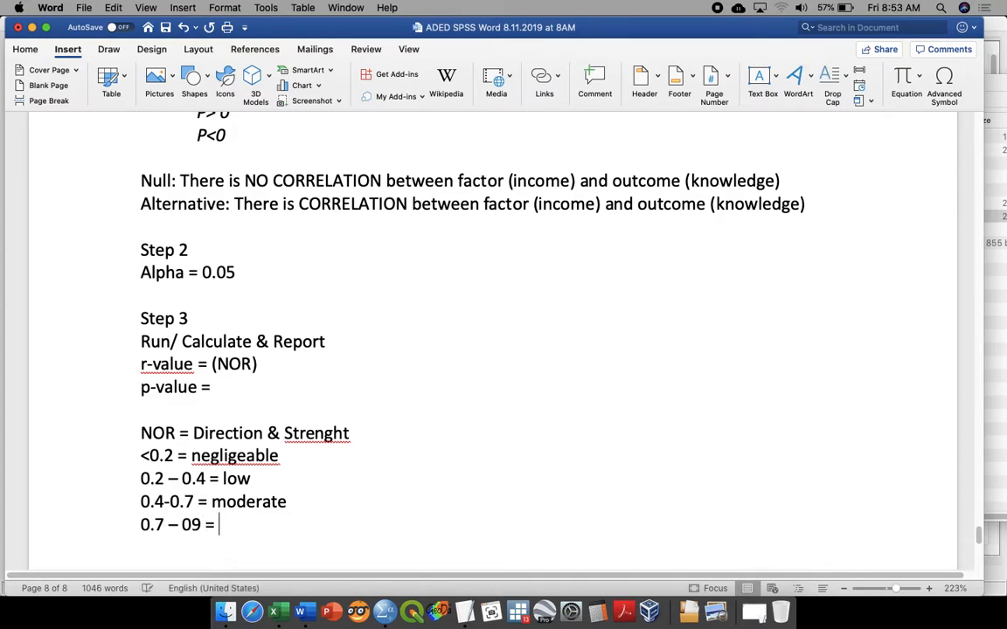
text(high)
key(Return)
text(>0.9 = very high)
Step: Leave a blank line after the strength scale and add "Step 4" with "Decision" on the line beneath
scroll(504, 350, down, 5)
key(Return)
key(Return)
text(Step 4)
key(Return)
text(Decision)
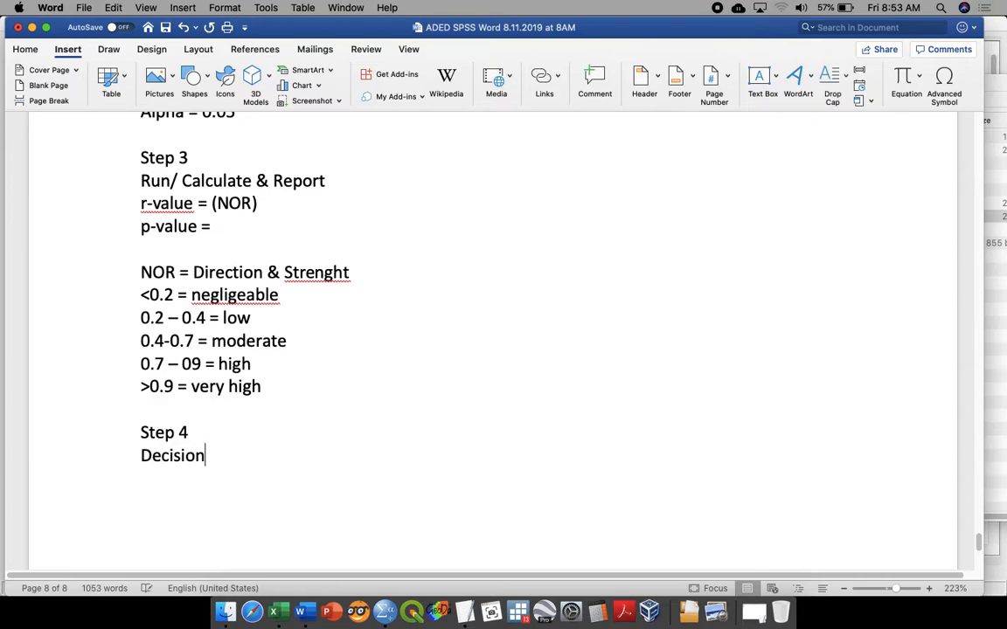
Step: Write the first decision rule under Decision as "P<alpha = reject NULL"
key(Return)
text(P<0)
key(BackSpace)
text(alpha = )
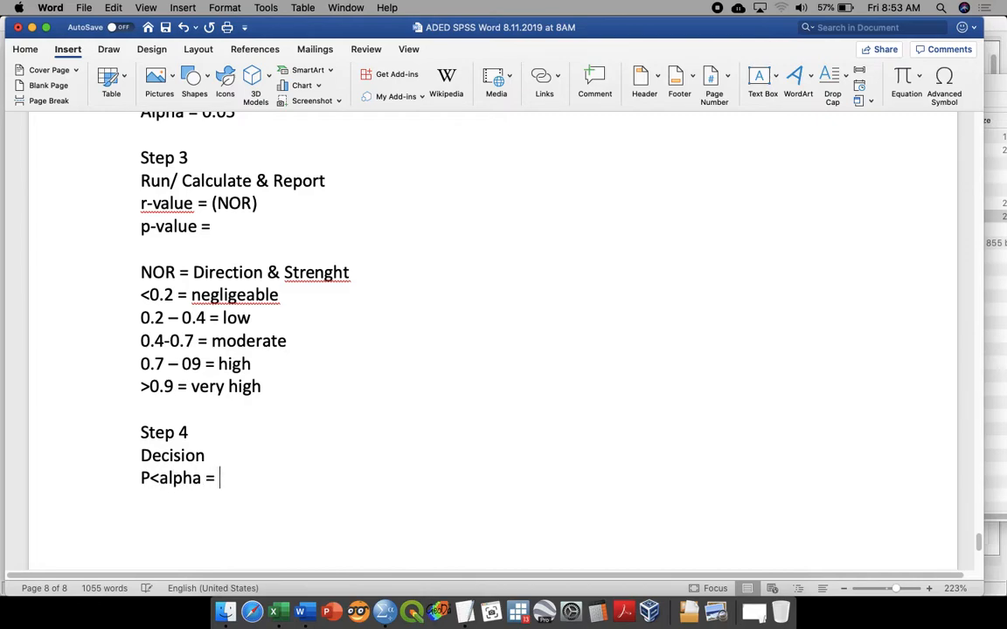
text(reject NULL)
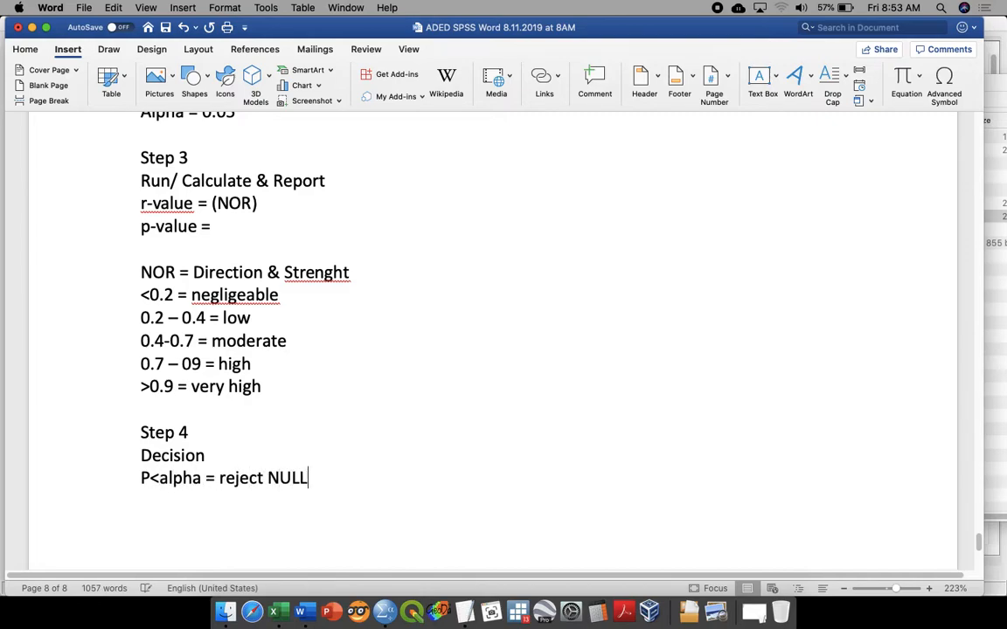
Step: Write the second decision rule on a new line as "p>alpha = Fail to REJECT Null"
key(Return)
text(p>alpha = )
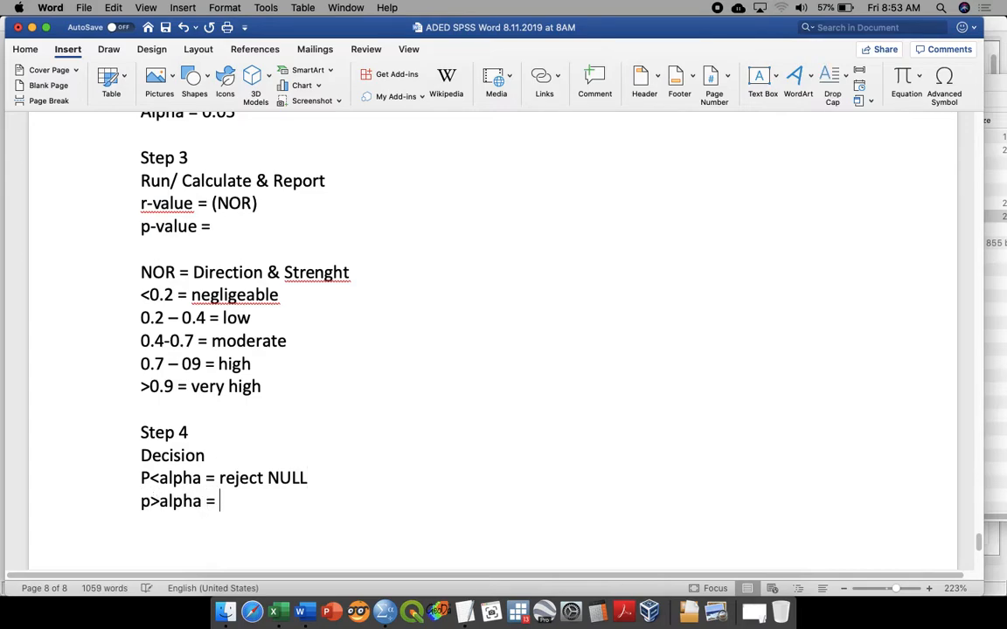
text(Fail to)
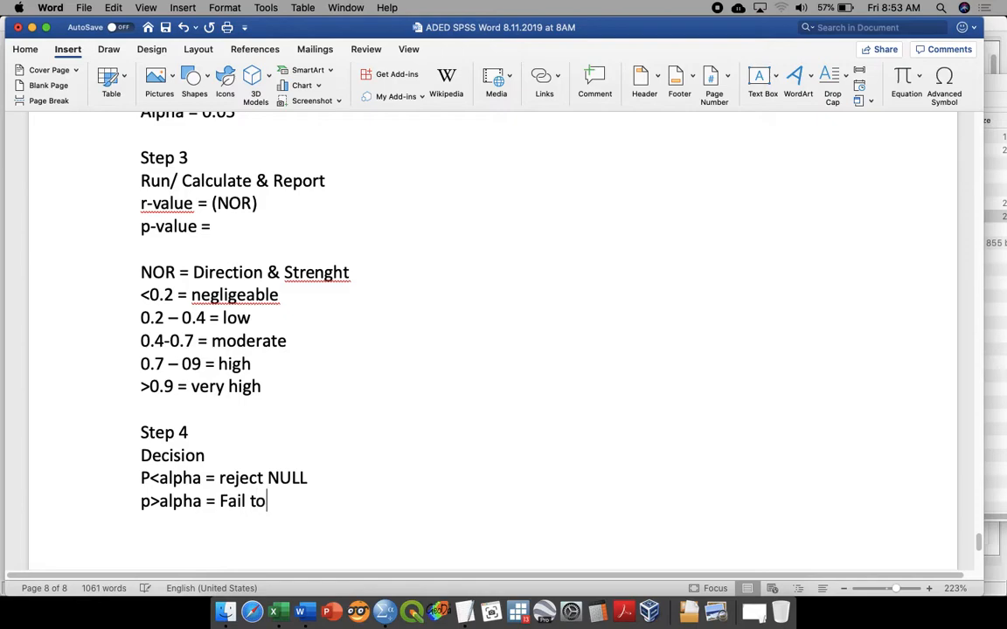
text( REJECT Null)
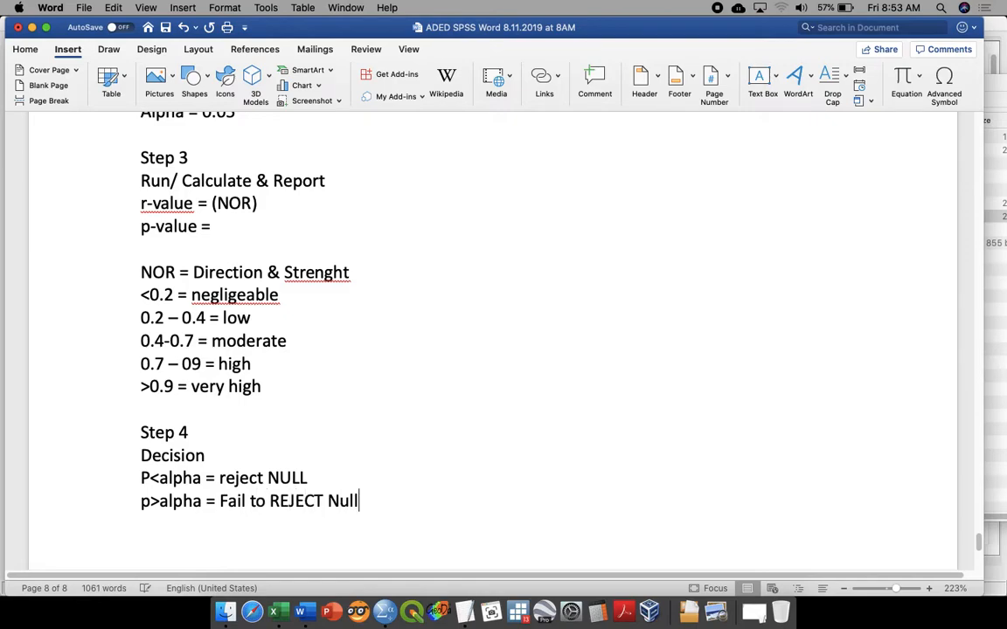
Step: Leave a blank line after the decision rules and add "Step 5" with "Conclusion" on the line beneath
key(Return)
key(Return)
text(Step 5)
key(Return)
text(Conclusion)
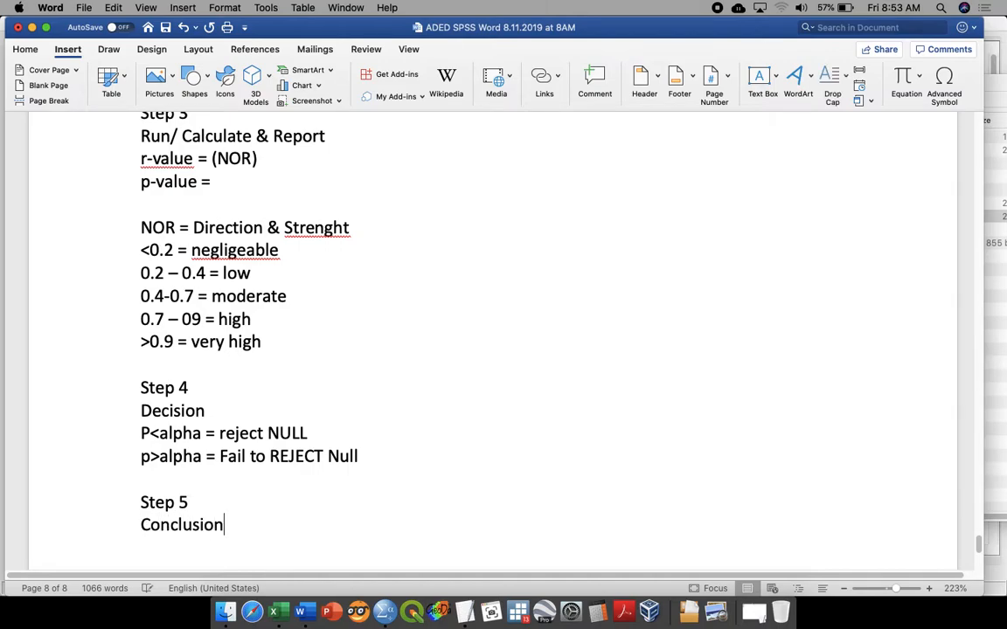
Step: Write under Conclusion "REJECT YOUR NULL = There is a SIGNIFICANT CORRELATION between factor and OUTCOME"
key(Return)
text(RE)
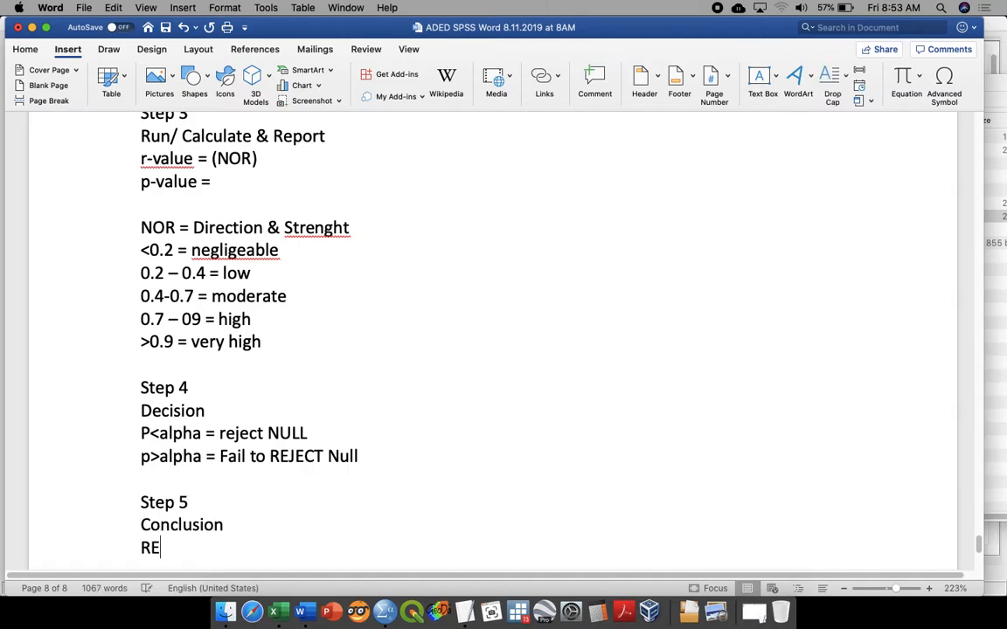
text(JECT YOUR N)
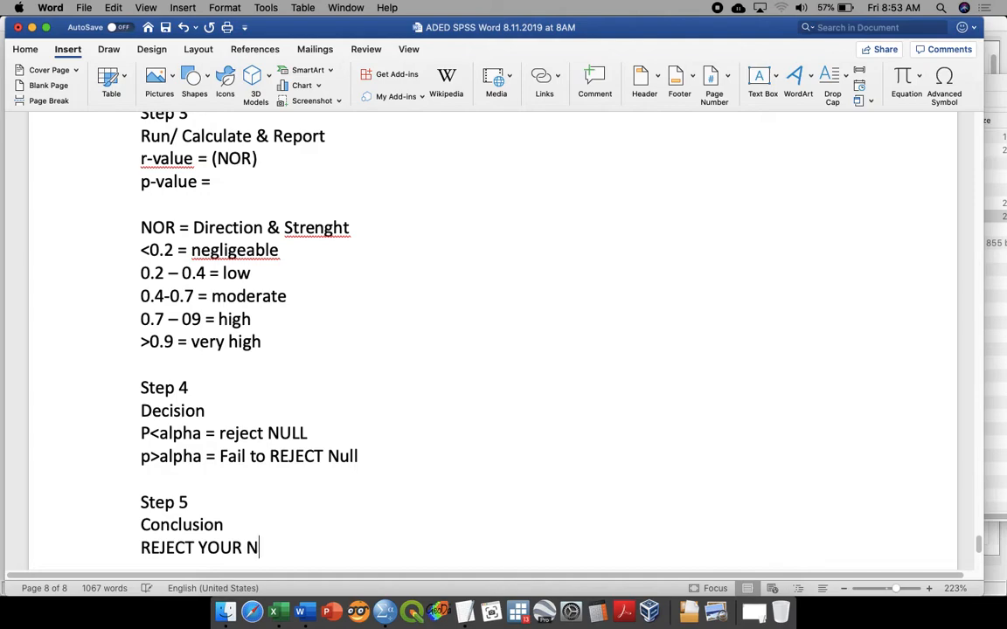
text(ULL )
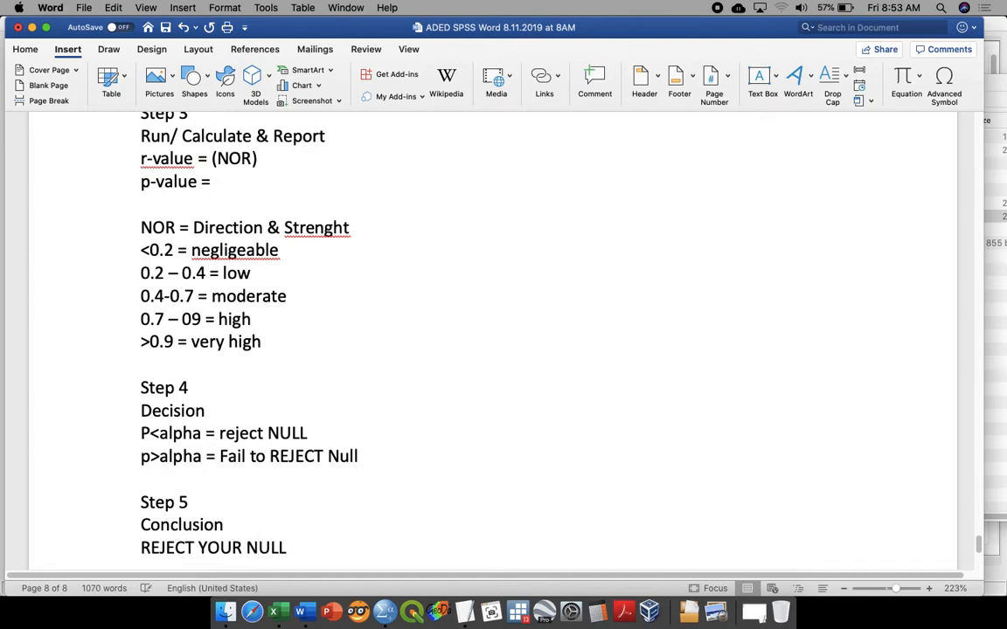
text( = There s)
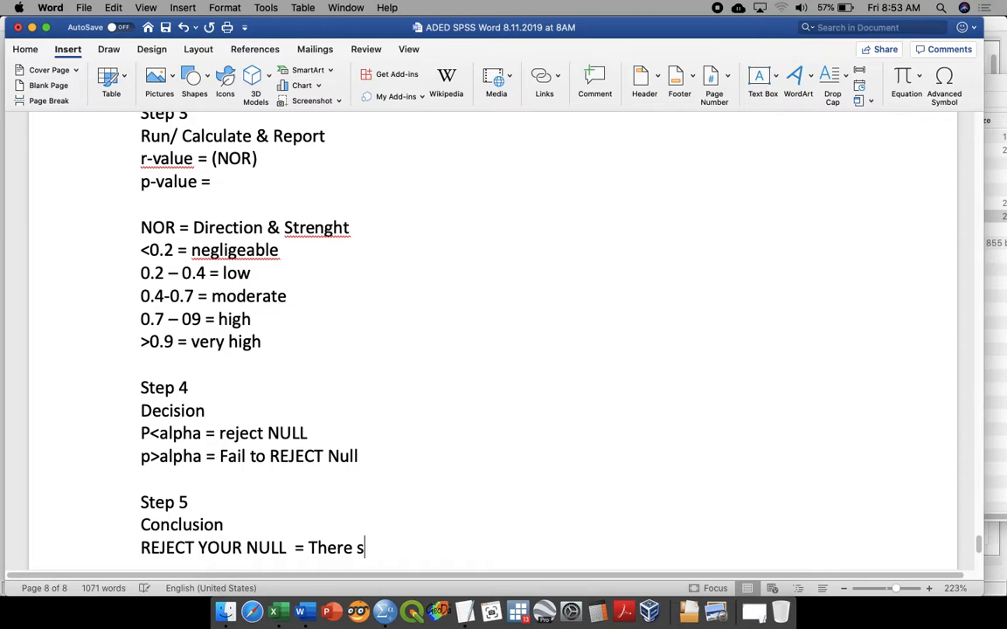
key(BackSpace)
text(is a)
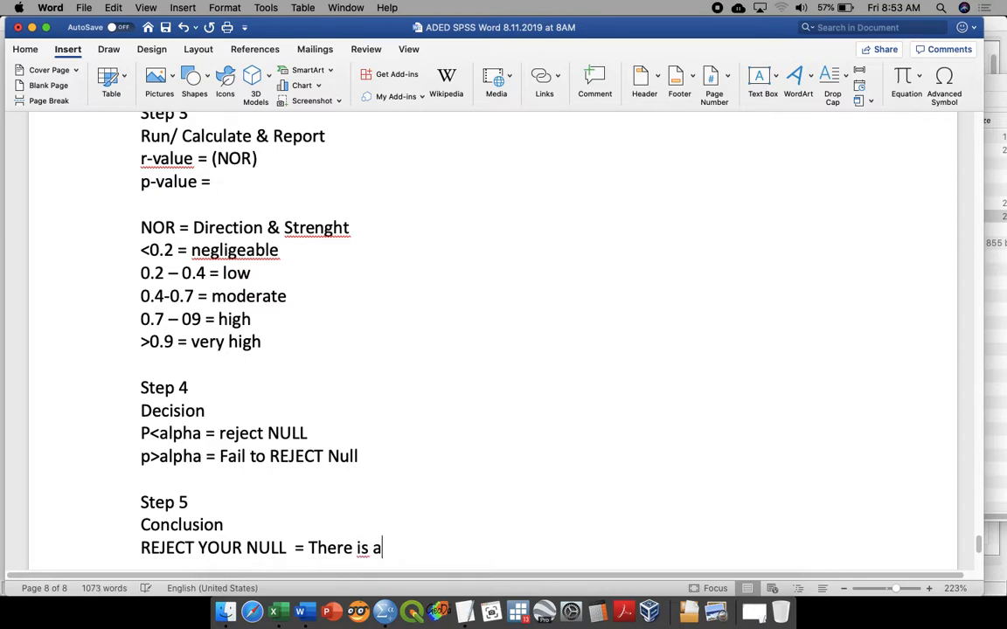
text( SIGNIFICANT C)
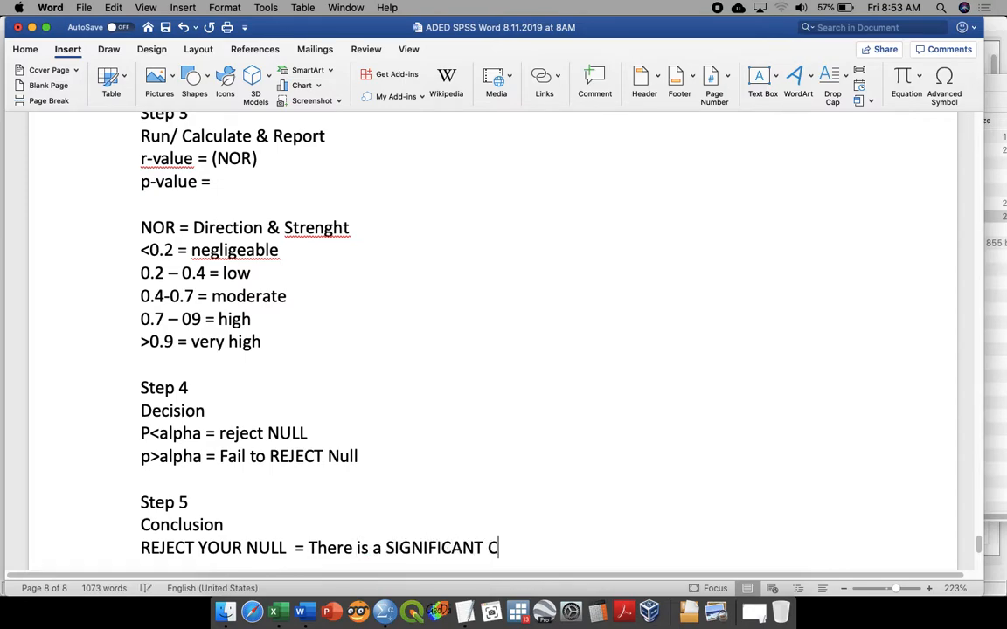
text(ORRELATION)
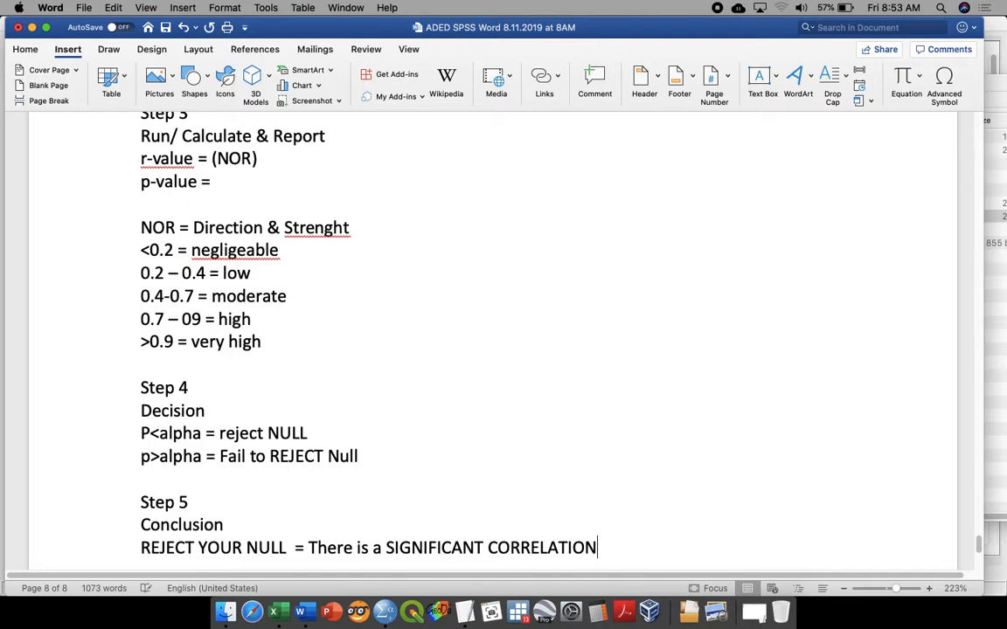
text( between factor and OUTCOME)
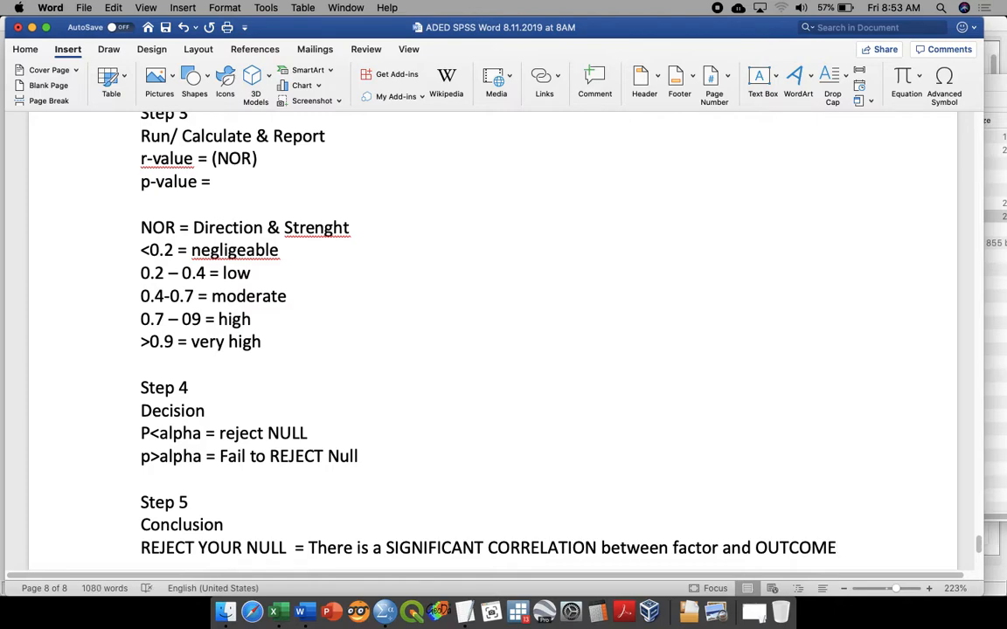
text(FAIL )
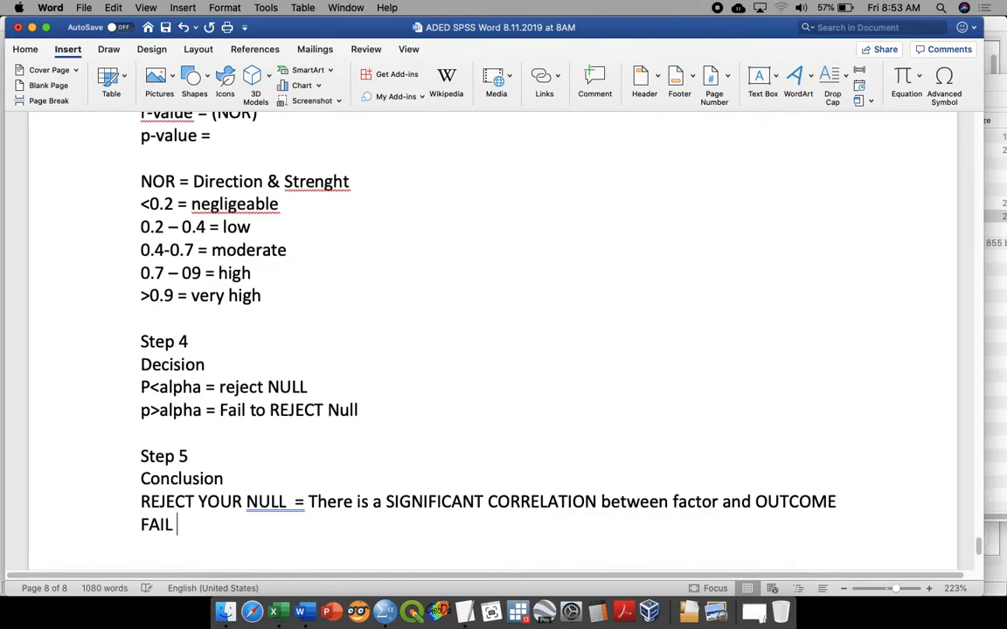
text(TO REJECT = )
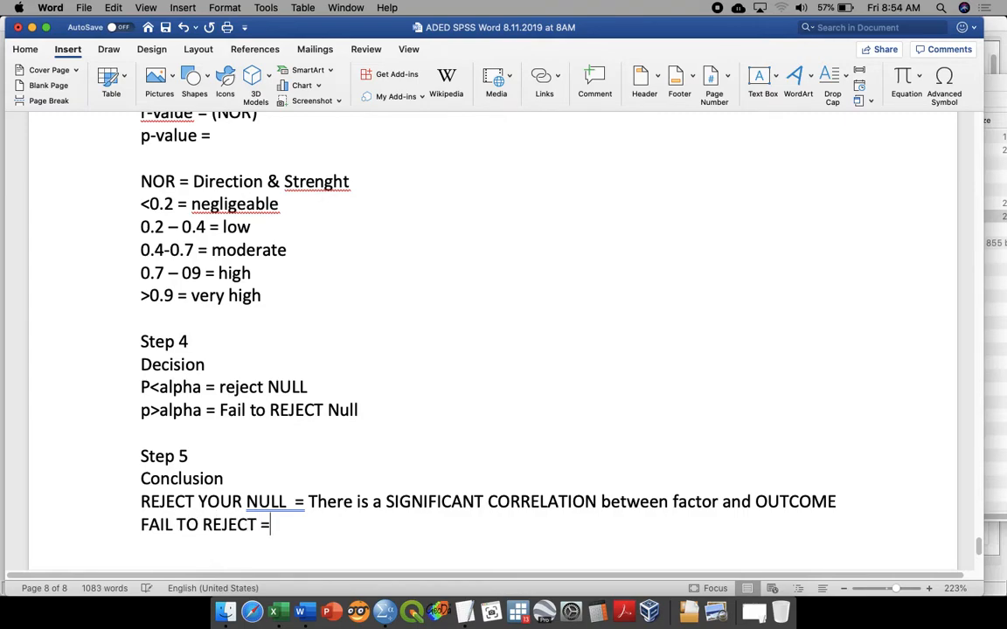
text(THER)
Step: Start the second conclusion on a new line with "FAIL TO REJECT = There is NO SIGNIFICANT CORRELATION"
key(BackSpace)
key(BackSpace)
key(BackSpace)
text(here is )
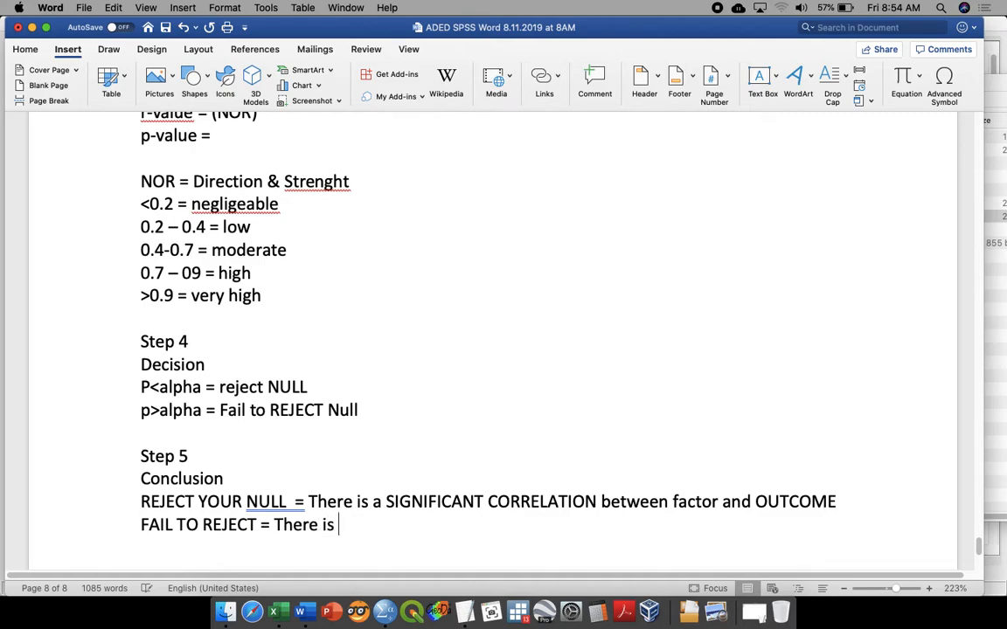
text(NO SIGNIFICAN)
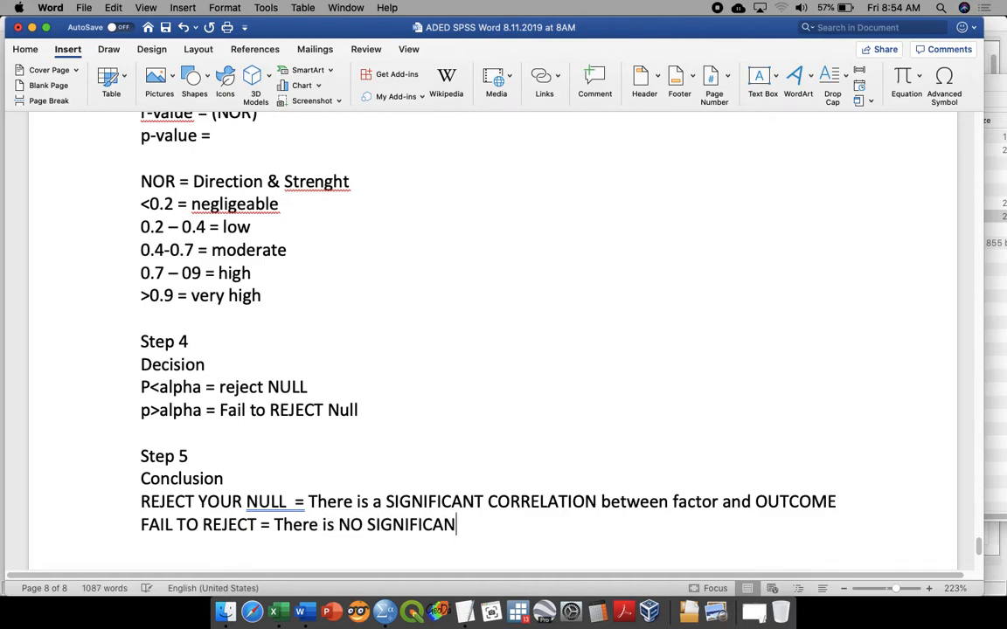
text(T CORRELA)
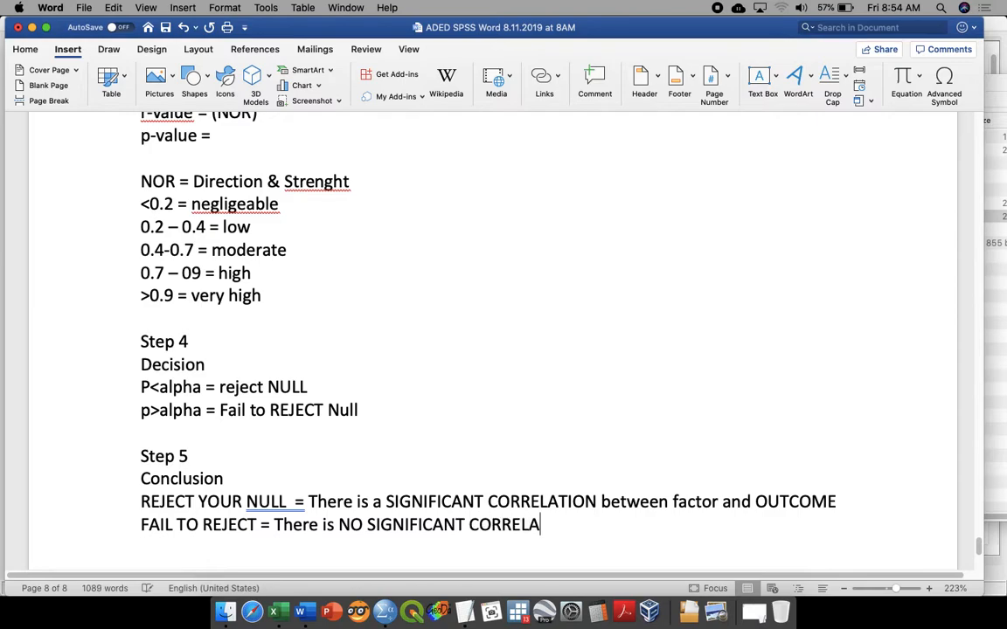
text(TION between)
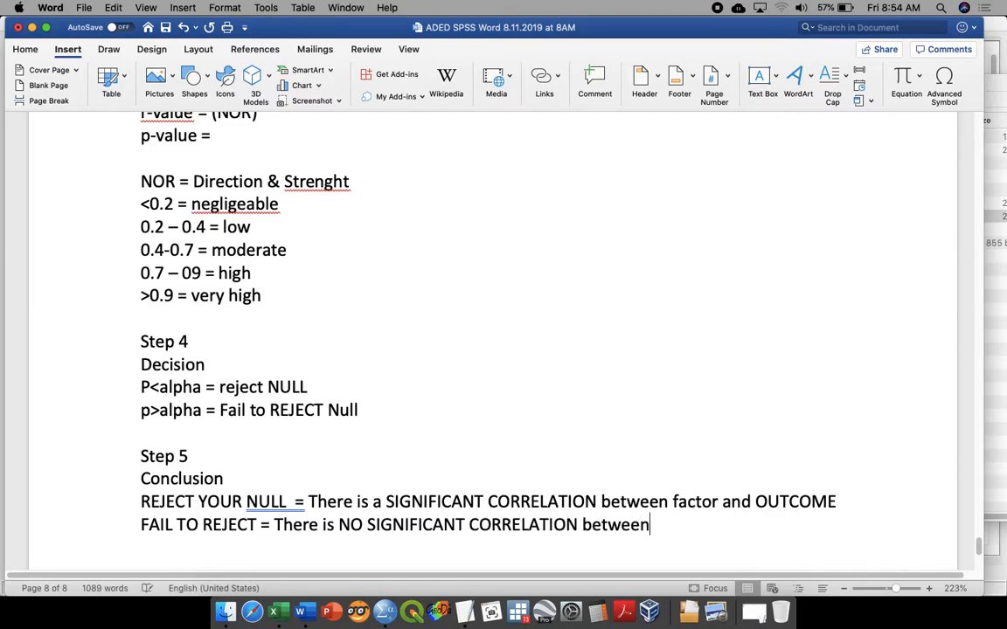
text(fac)
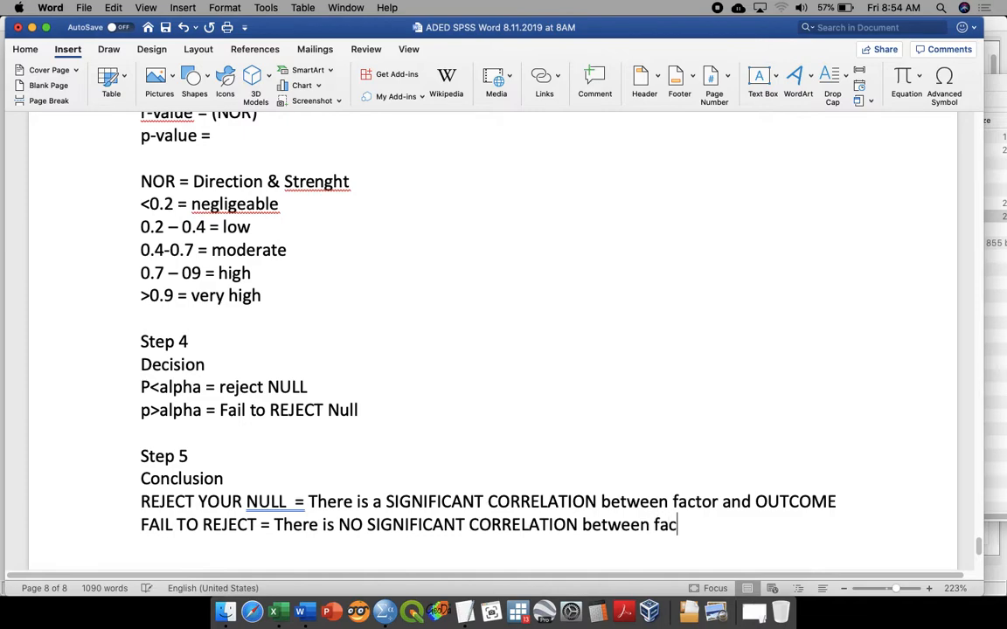
text(trors and outc)
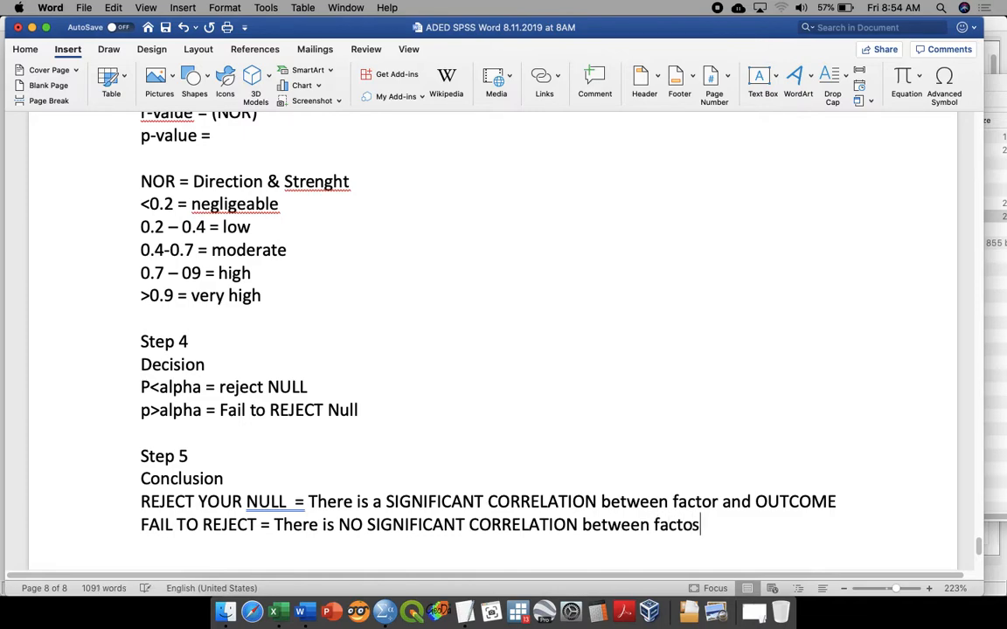
text(oem)
Step: Complete the FAIL TO REJECT line with "between factors and outcome" and save the document
key(BackSpace)
key(BackSpace)
text(me)
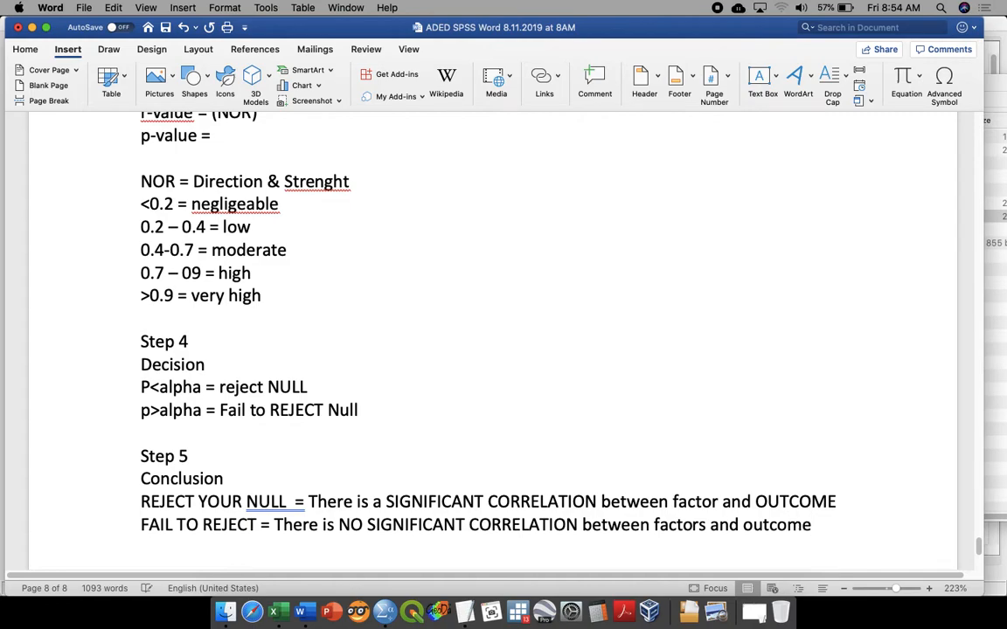
key(super+s)
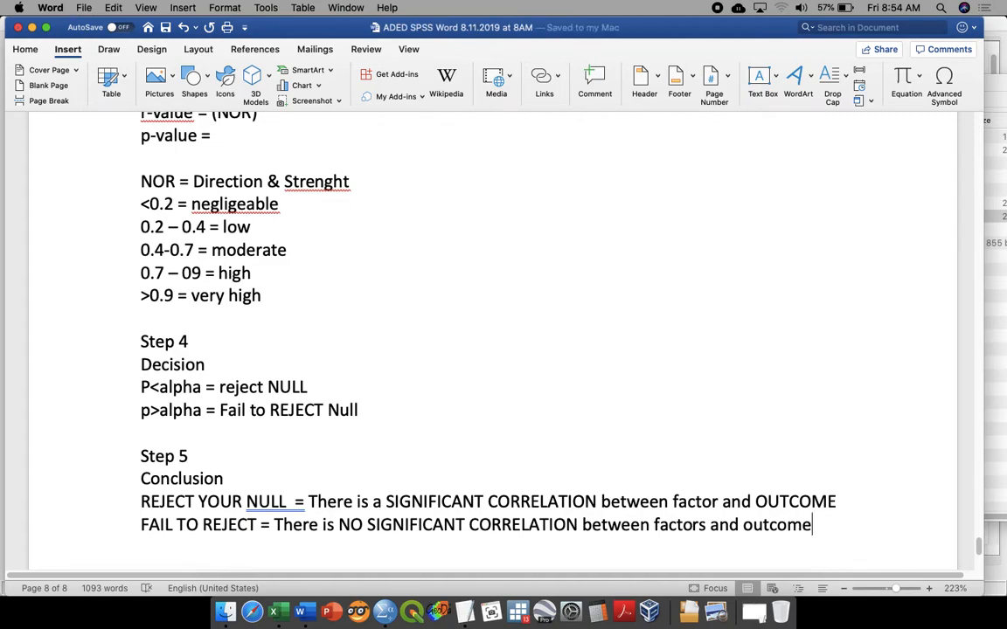
Step: Correct the misspelled words in the strength scale to "Strengths" and "negligible" using the spelling suggestions
right_click(325, 182)
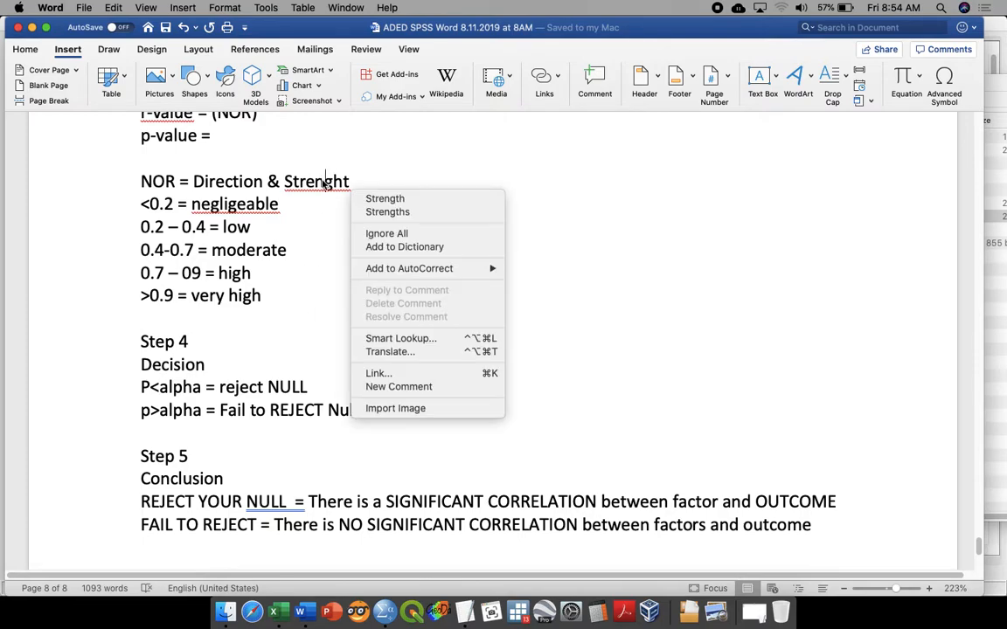
click(384, 212)
right_click(247, 206)
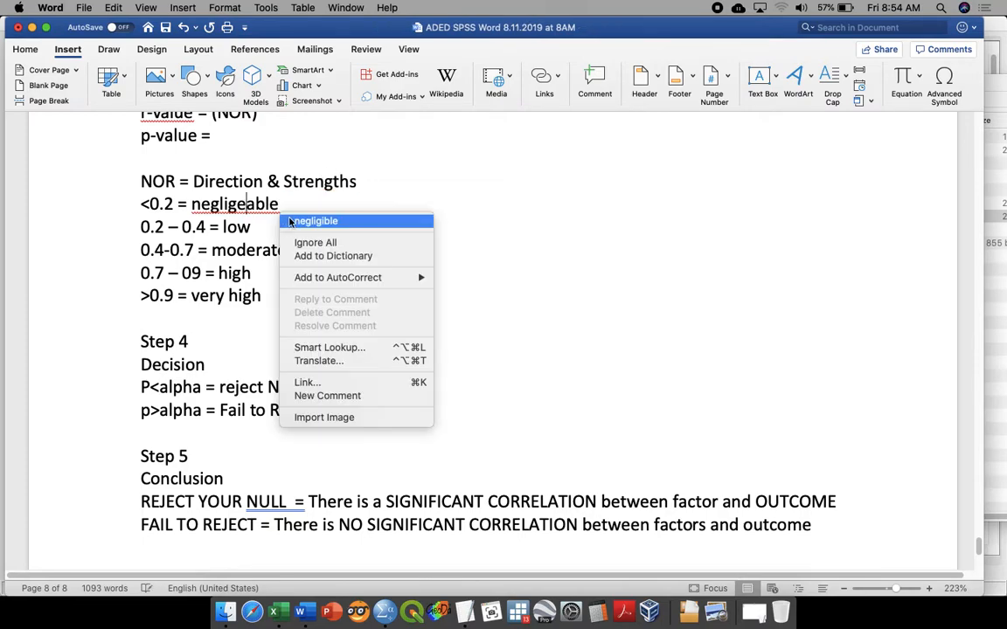
click(310, 221)
Step: Switch to SPSS Statistics and show the ADED SPSS NEW.sav dataset in Data View
scroll(288, 218, up, 4)
scroll(312, 210, down, 1)
scroll(312, 210, down, 4)
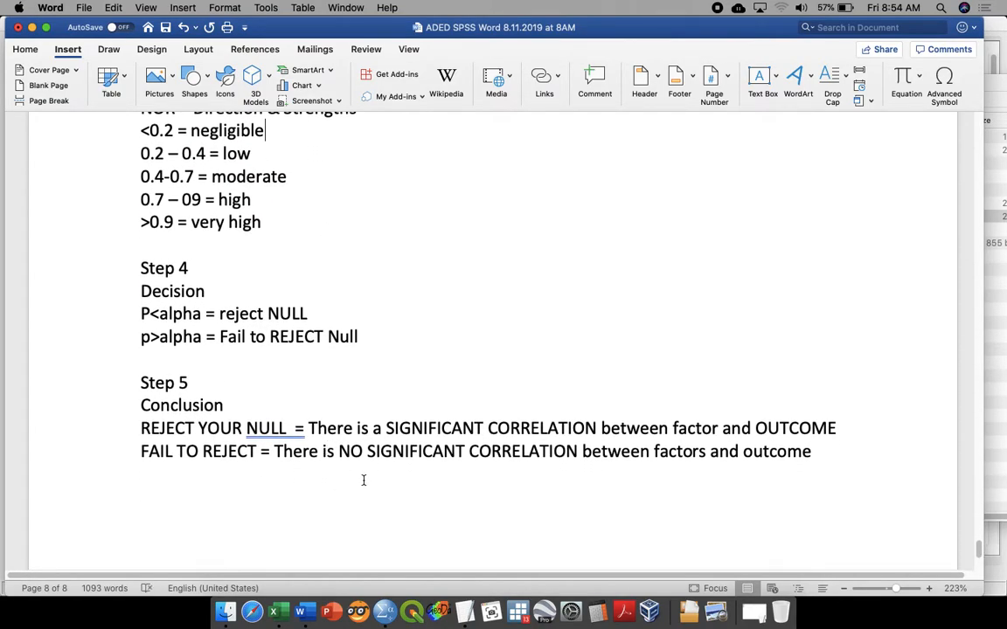
click(384, 621)
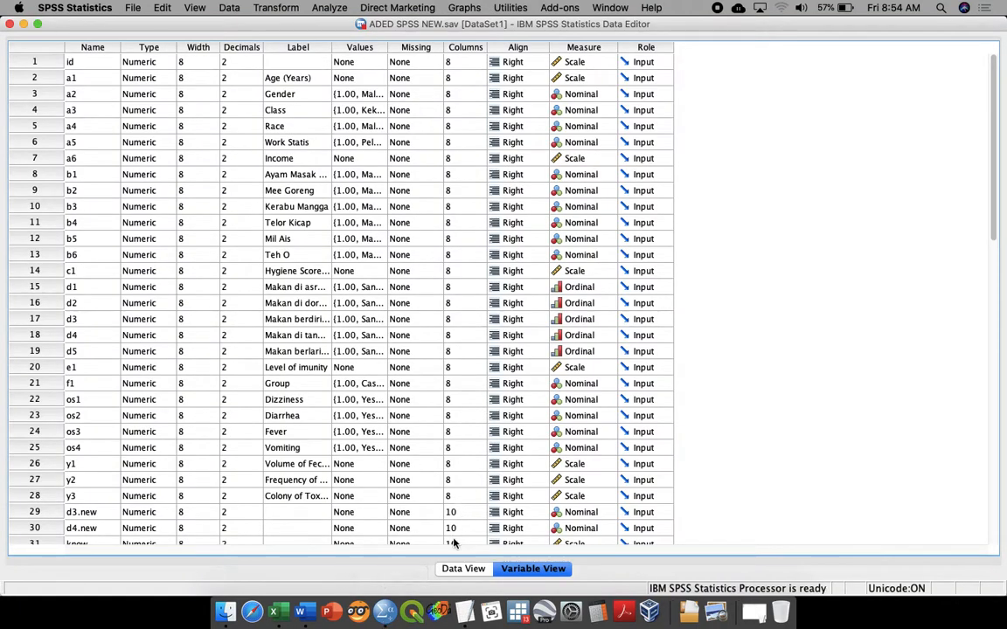
click(456, 570)
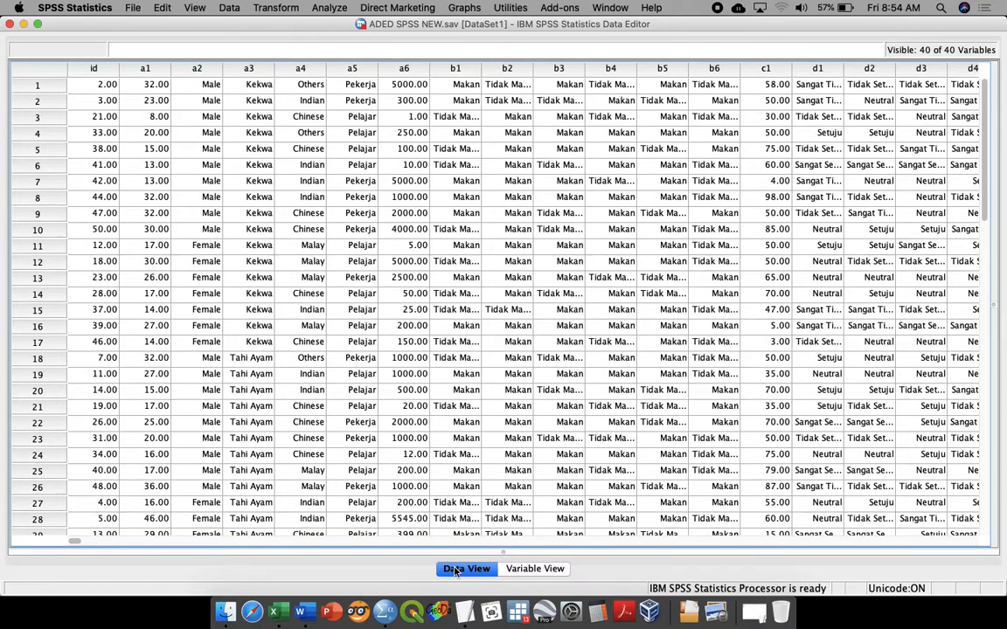
Step: Return to the Word notes and reread the hypotheses and the testing steps
key(ctrl+Up)
click(691, 444)
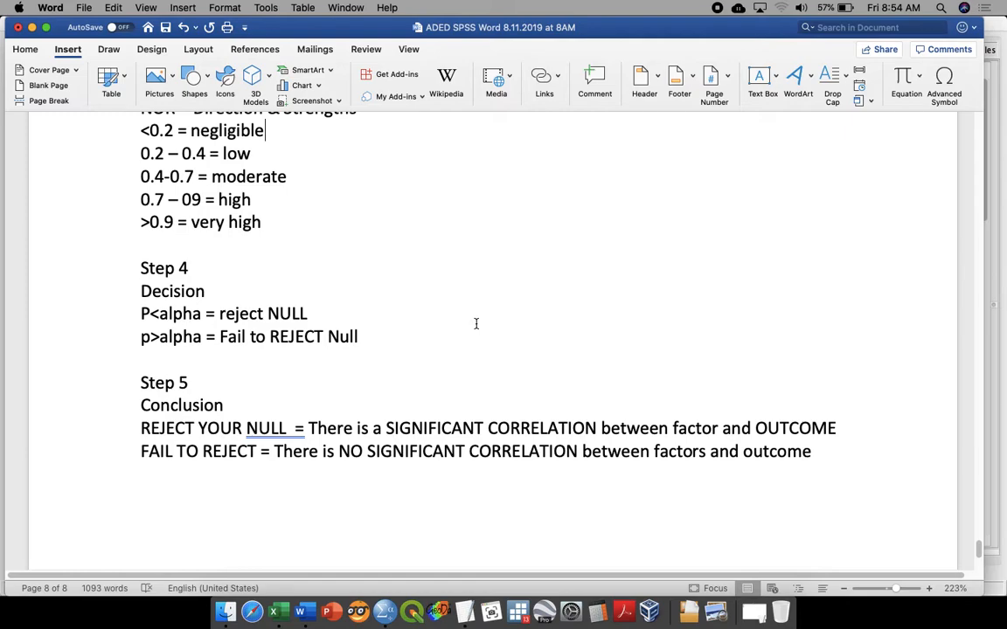
scroll(477, 324, up, 10)
scroll(477, 324, down, 1)
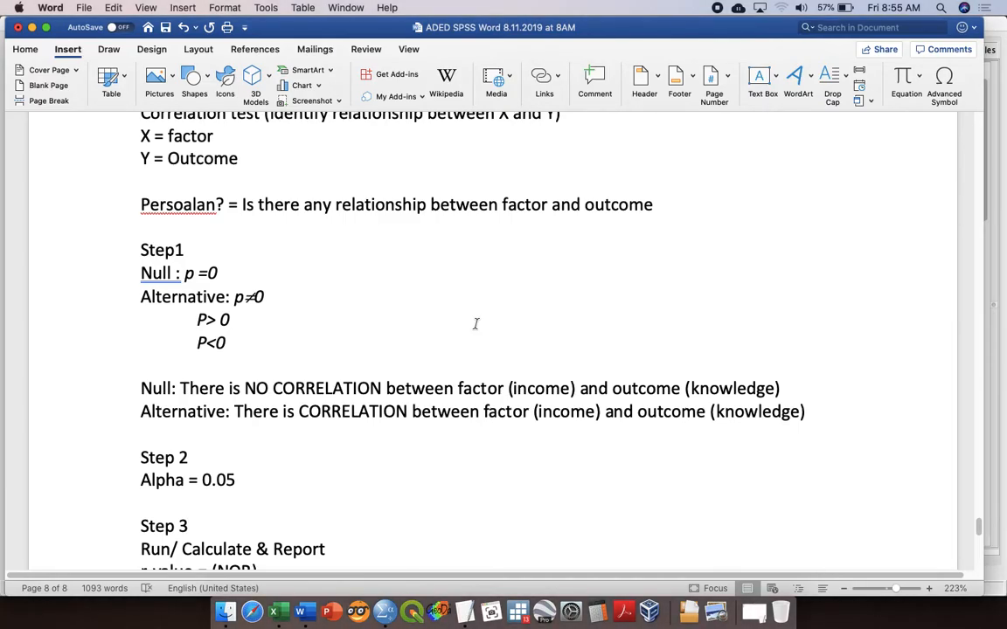
Step: Switch back to the SPSS Data Editor and close the ADED SPSS folder window covering it
key(ctrl+Up)
click(279, 407)
key(ctrl+Up)
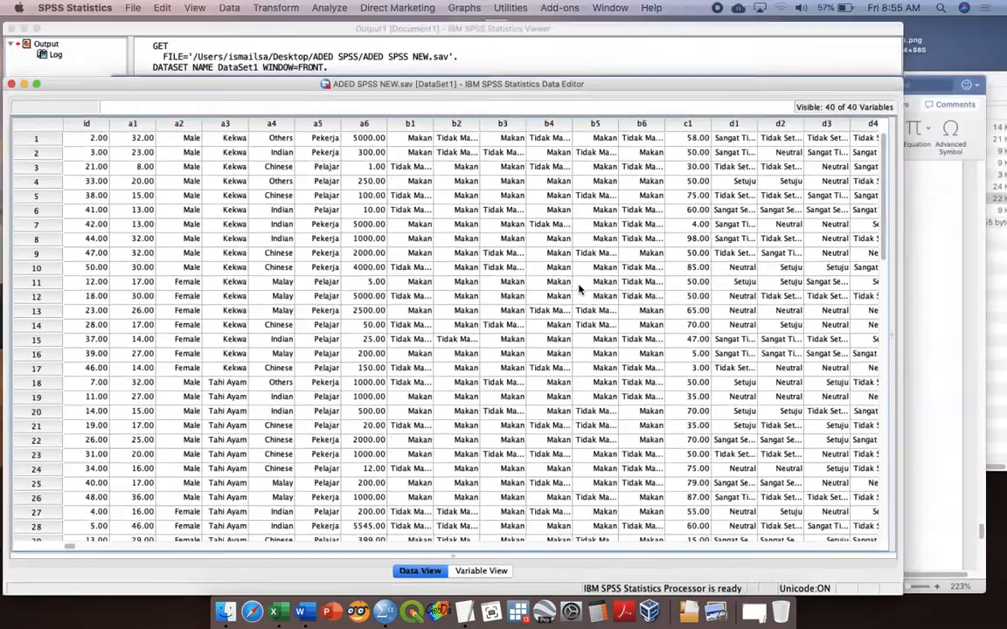
click(874, 165)
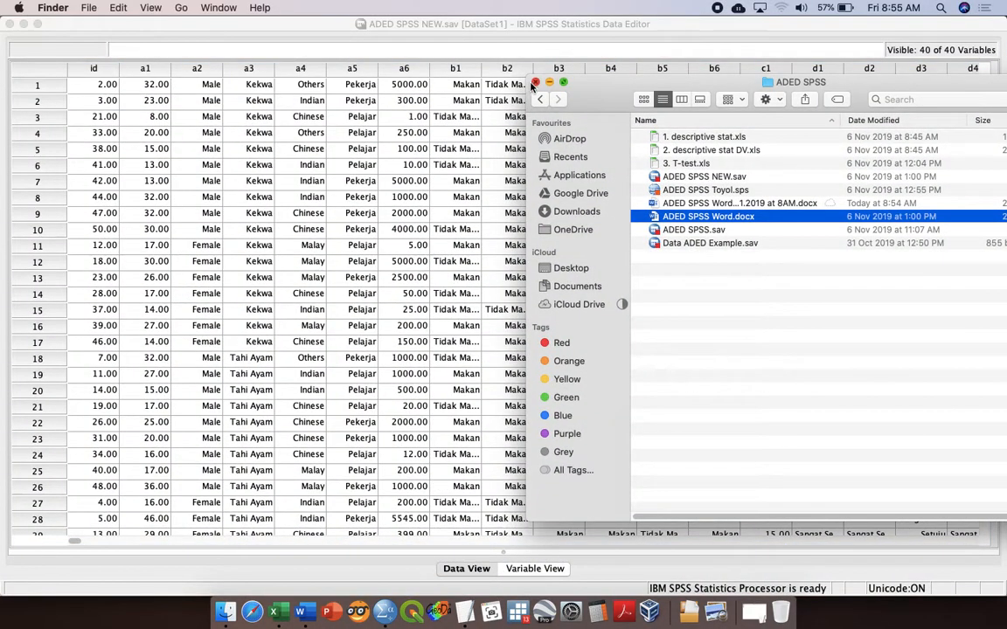
click(535, 83)
click(278, 22)
Step: Start a bivariate correlation analysis and add Income [a6] to its variables
click(329, 8)
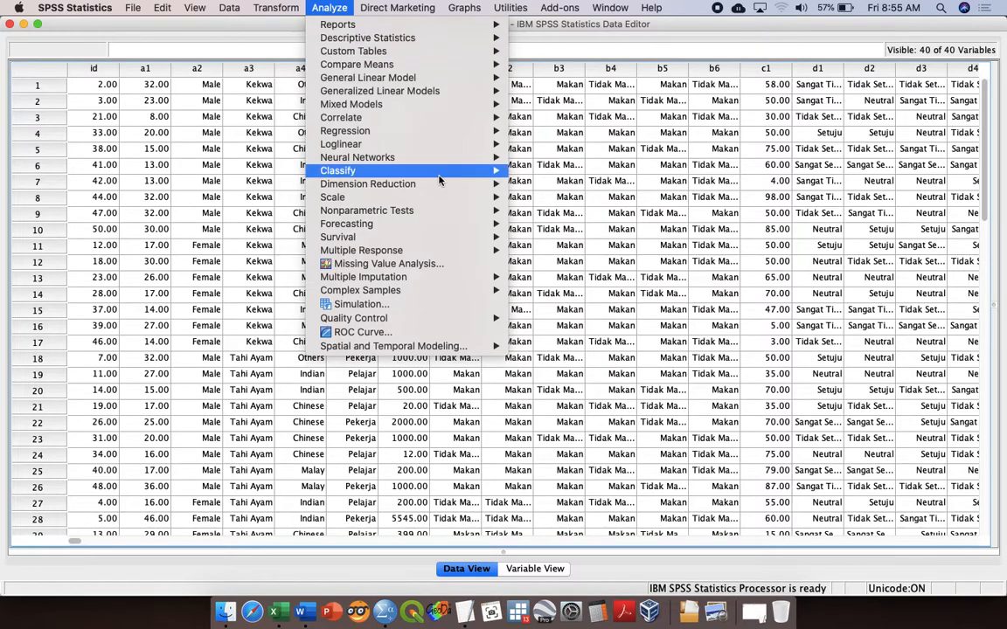
mouse_move(514, 118)
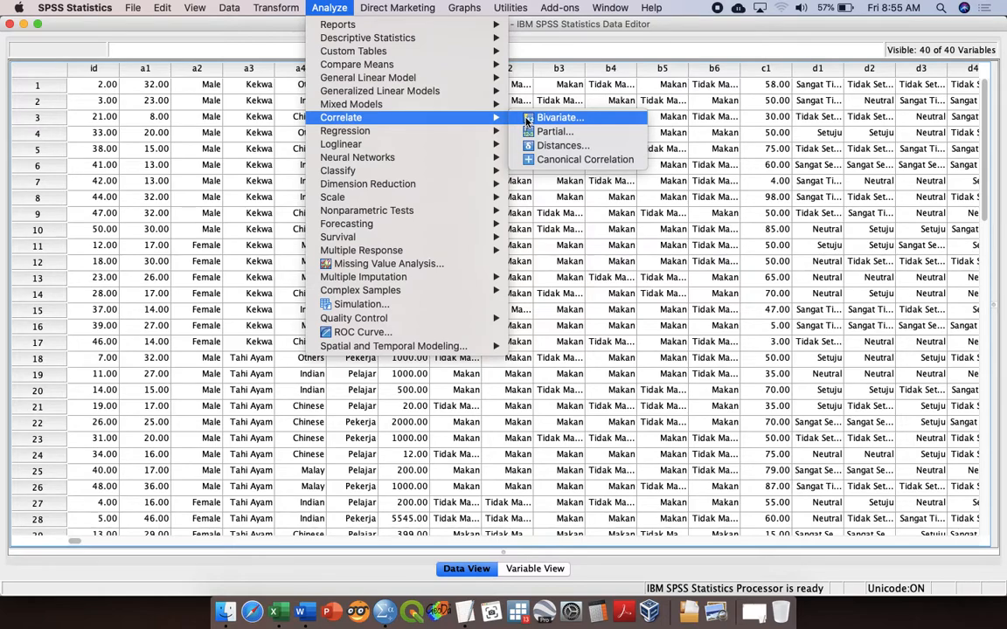
click(528, 121)
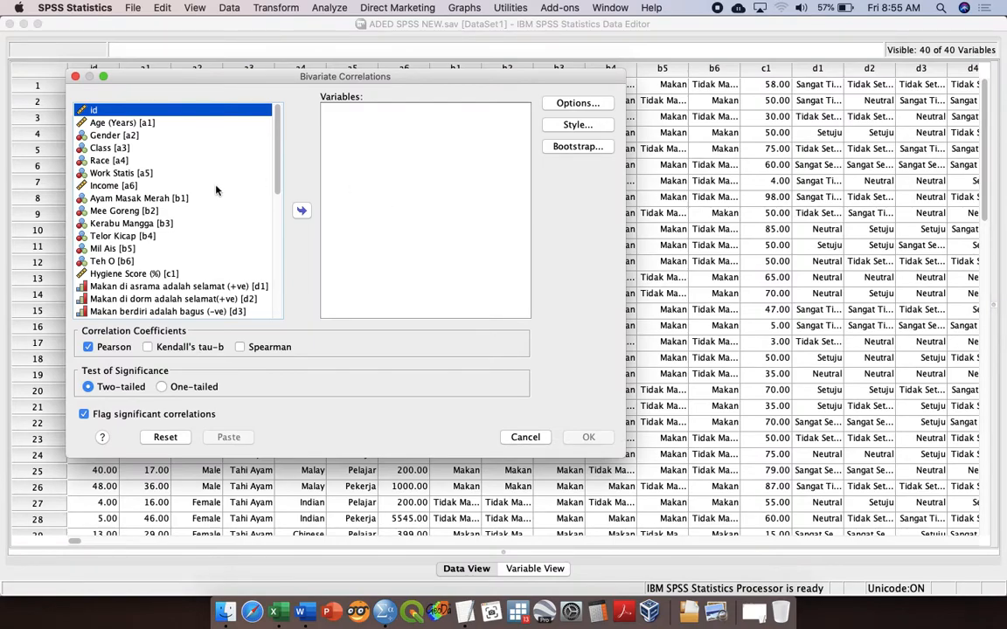
click(171, 196)
click(190, 177)
click(194, 187)
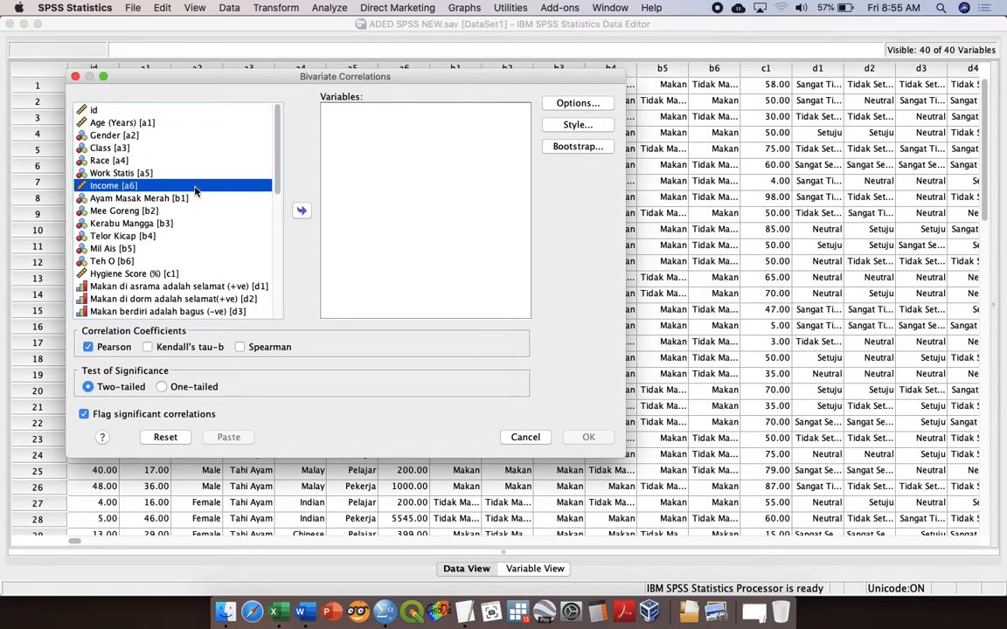
click(301, 211)
Step: Add know as the second variable and paste the two-tailed Pearson correlation as syntax
scroll(210, 277, down, 10)
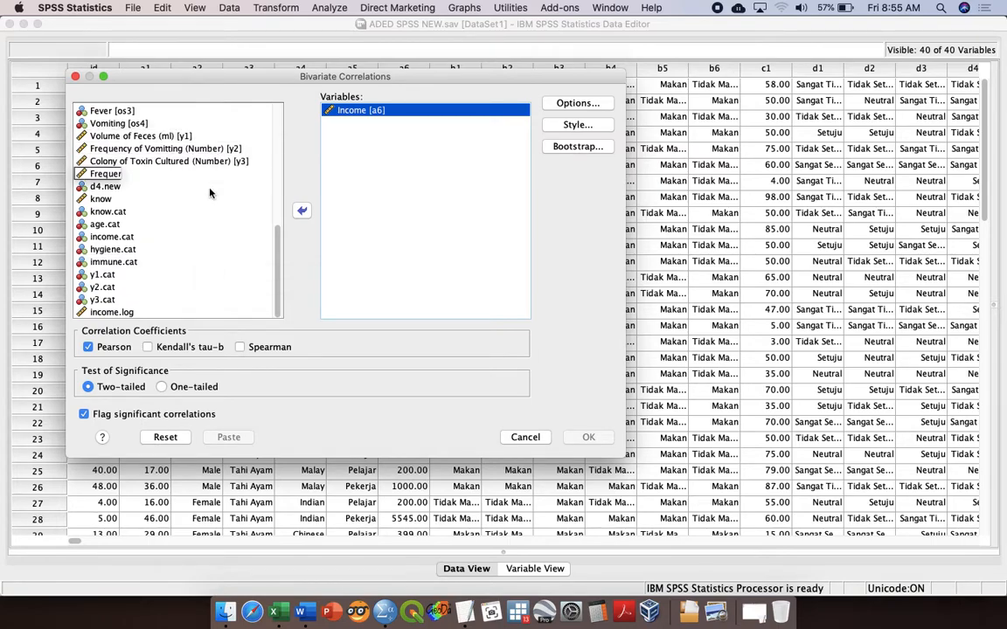
click(190, 200)
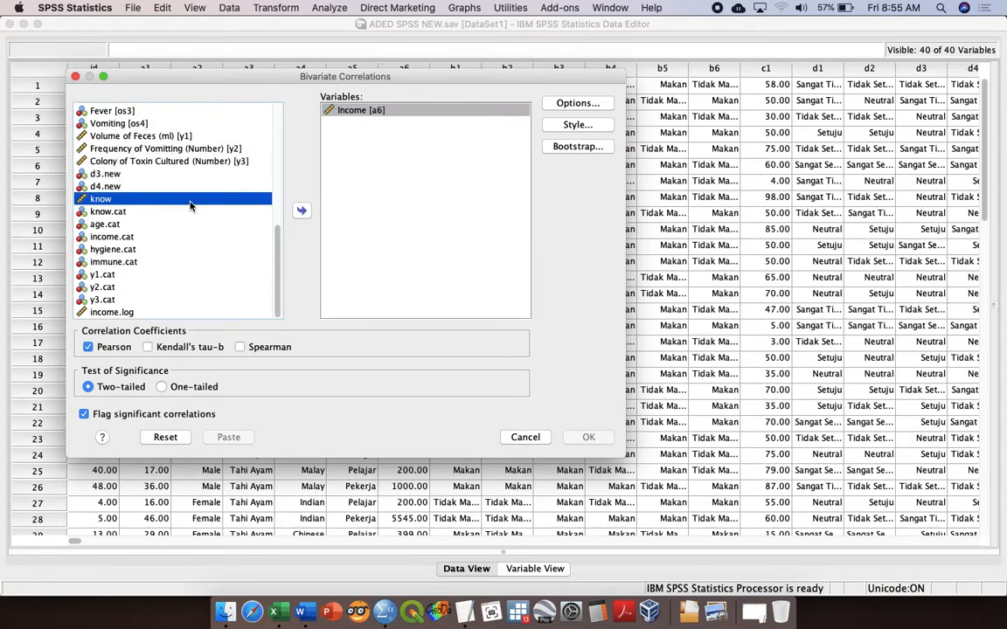
click(301, 212)
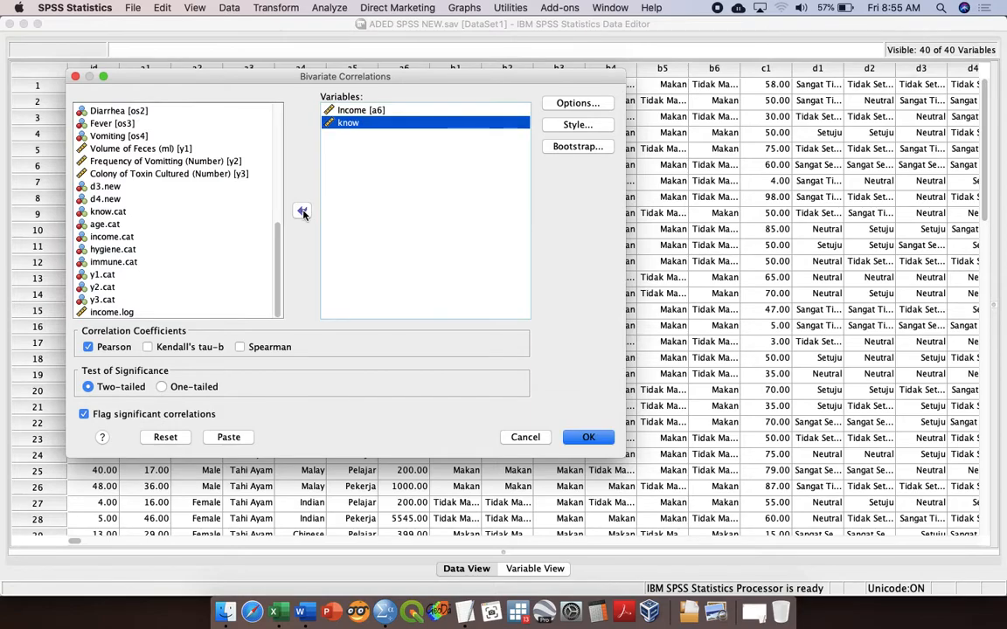
click(390, 111)
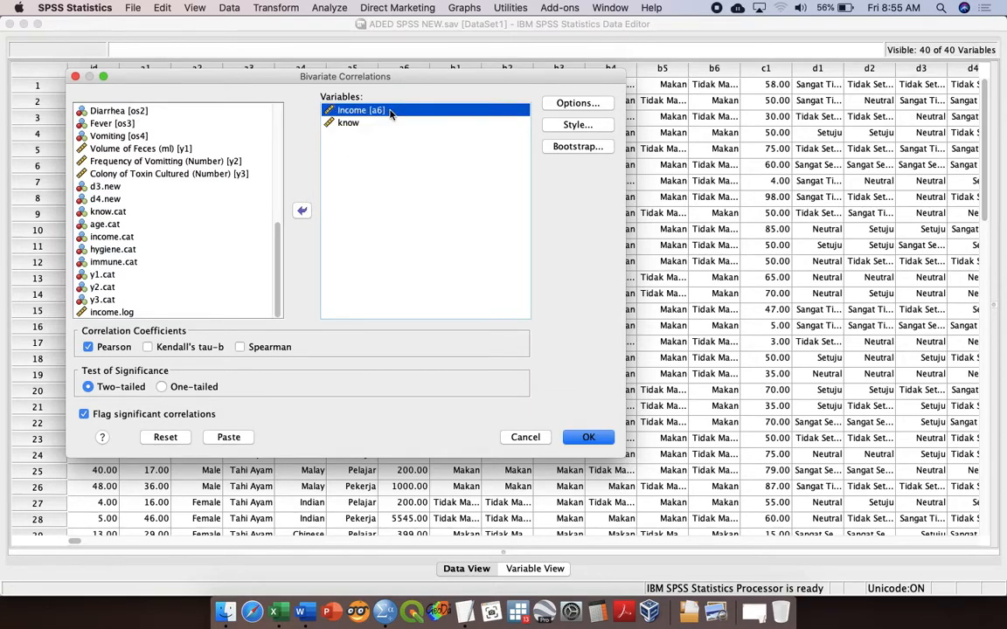
click(375, 124)
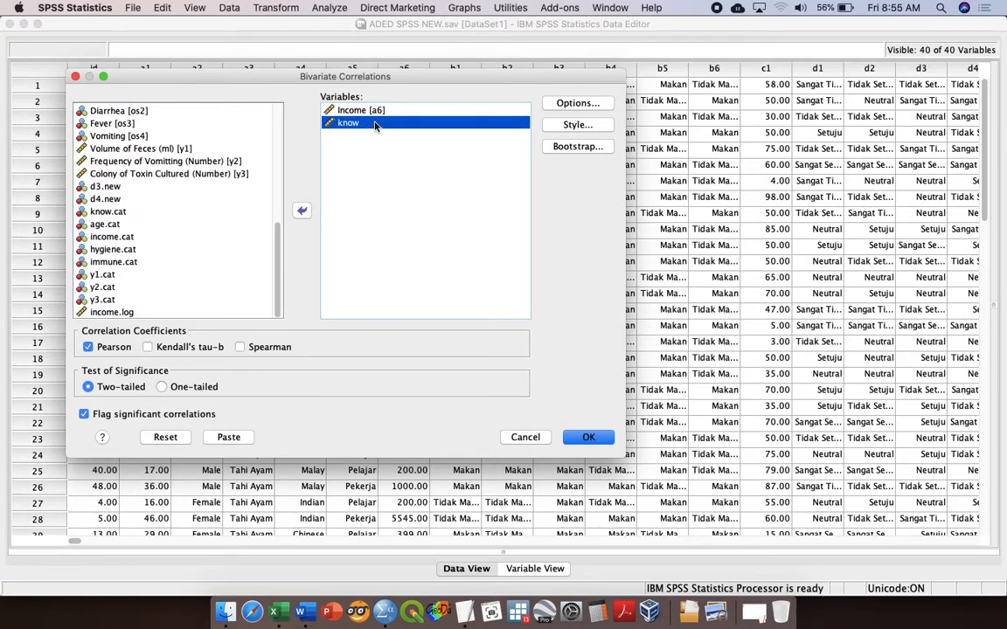
click(351, 109)
click(375, 124)
click(229, 437)
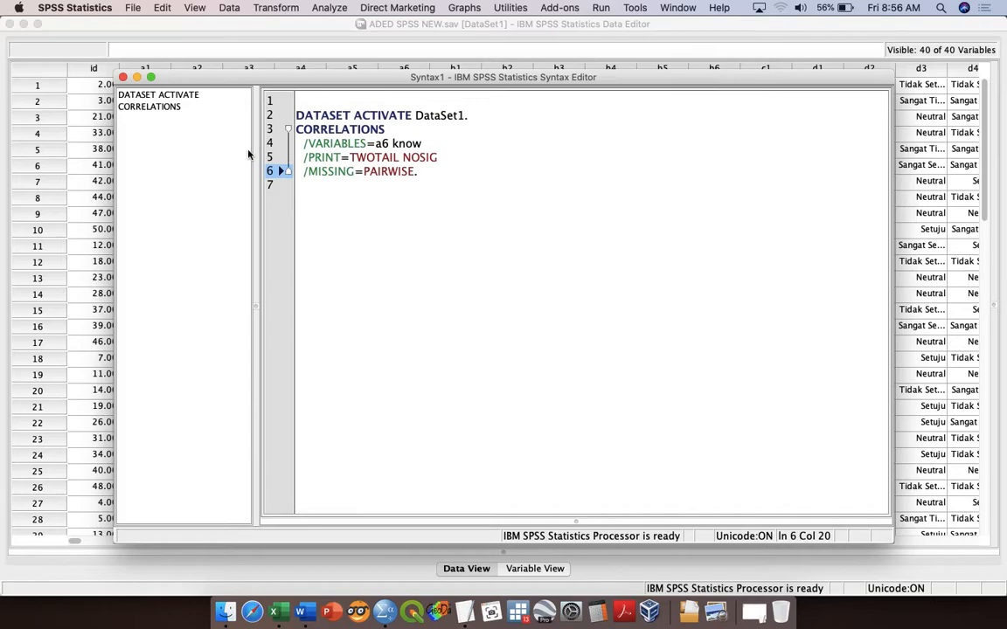
Step: Open the existing syntax file ADED SPSS Toyol.sps from the ADED SPSS folder on the Desktop
click(133, 9)
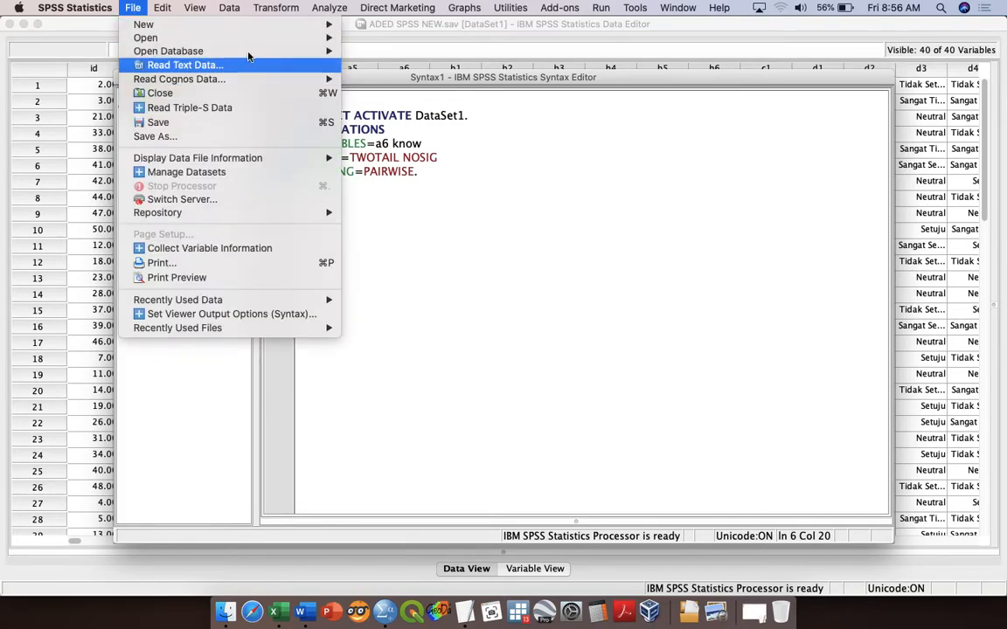
mouse_move(279, 38)
click(385, 82)
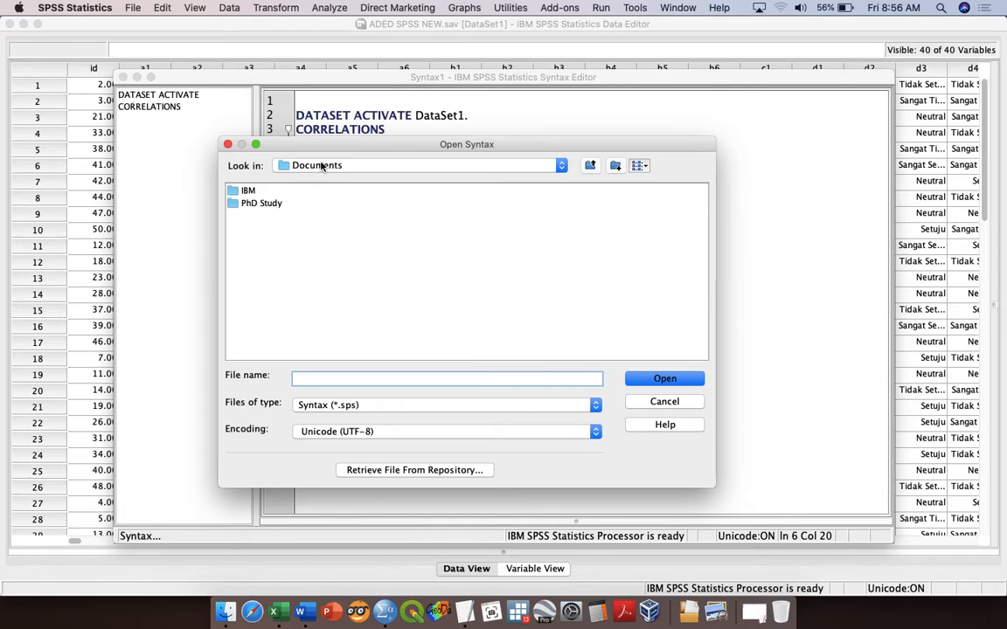
click(321, 166)
click(319, 149)
click(271, 203)
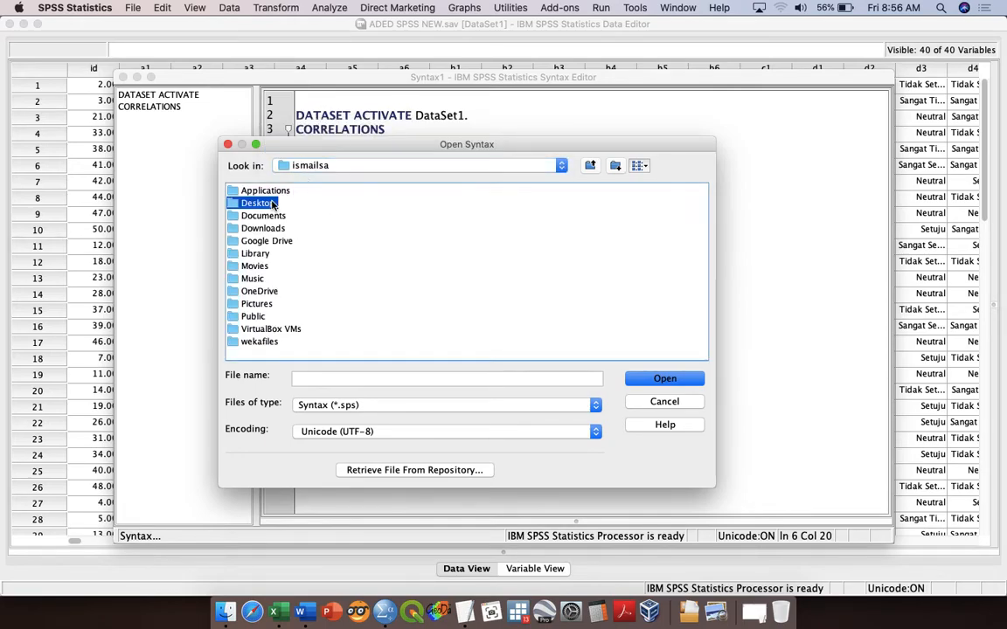
double_click(273, 204)
scroll(442, 259, right, 3)
scroll(442, 259, left, 3)
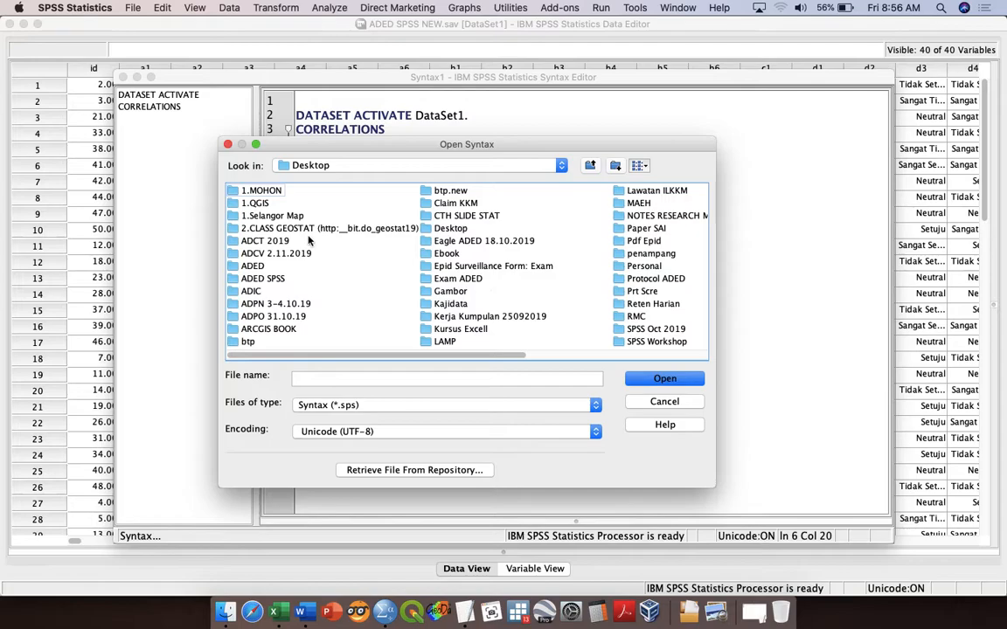
double_click(264, 280)
click(298, 194)
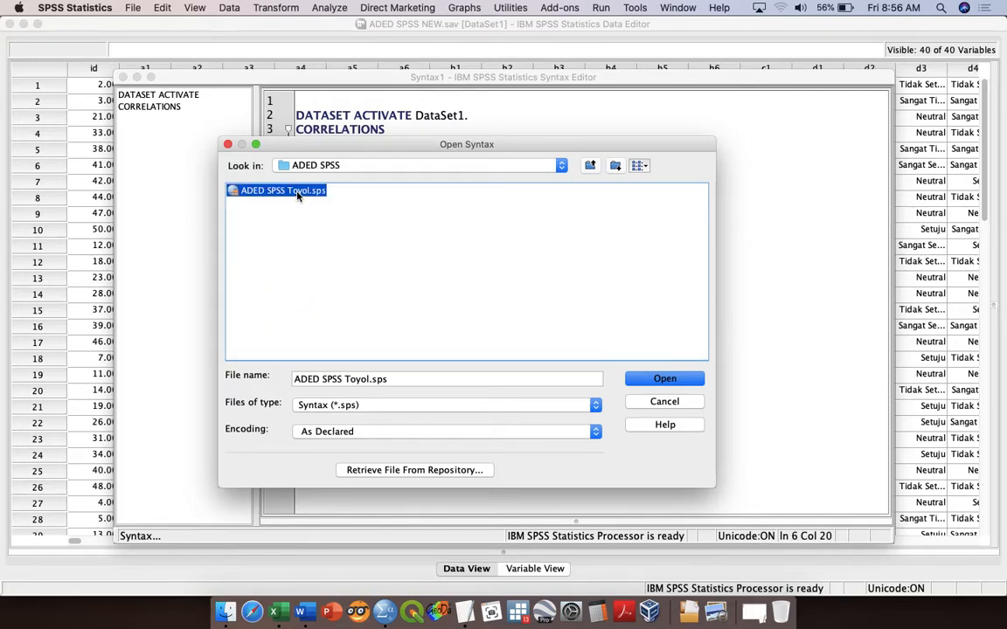
double_click(297, 192)
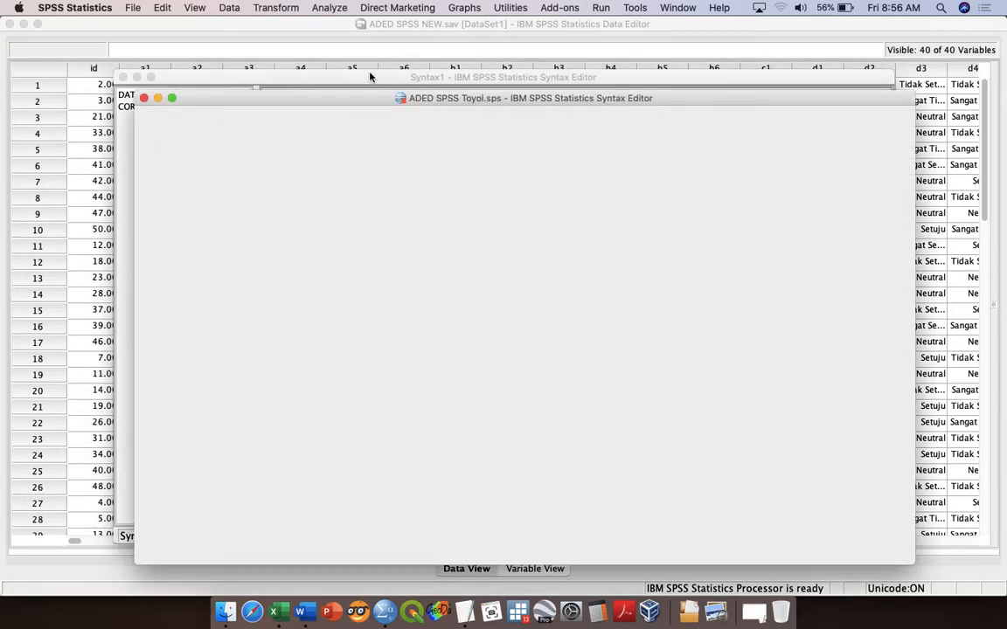
Step: Cut the entire correlation syntax from Syntax1 and go to the end of the ADED SPSS Toyol.sps syntax file
click(369, 77)
drag(433, 174, 296, 120)
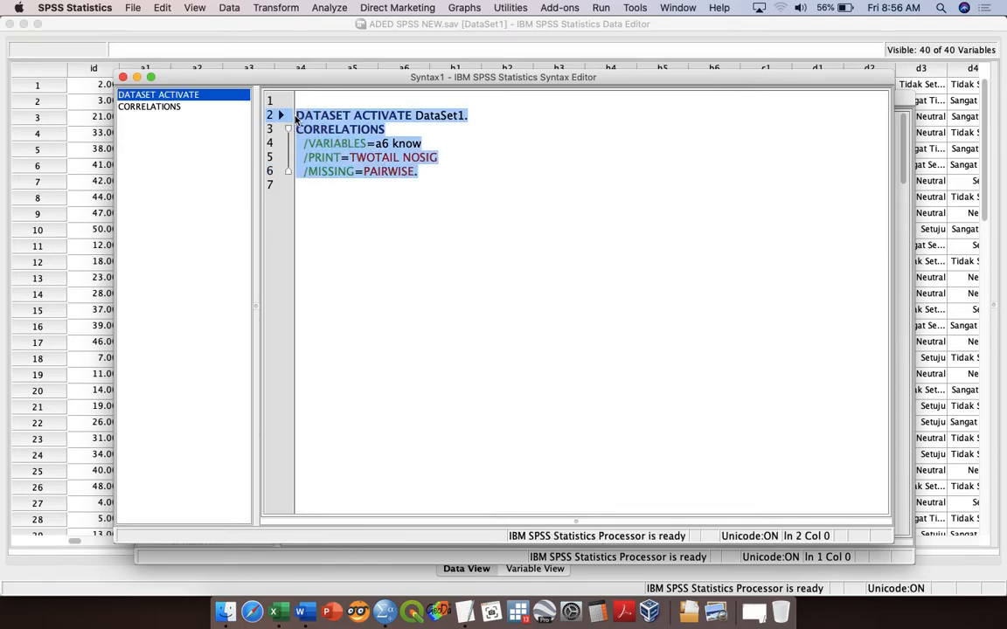
key(super+x)
key(ctrl+Up)
click(743, 262)
scroll(579, 367, down, 20)
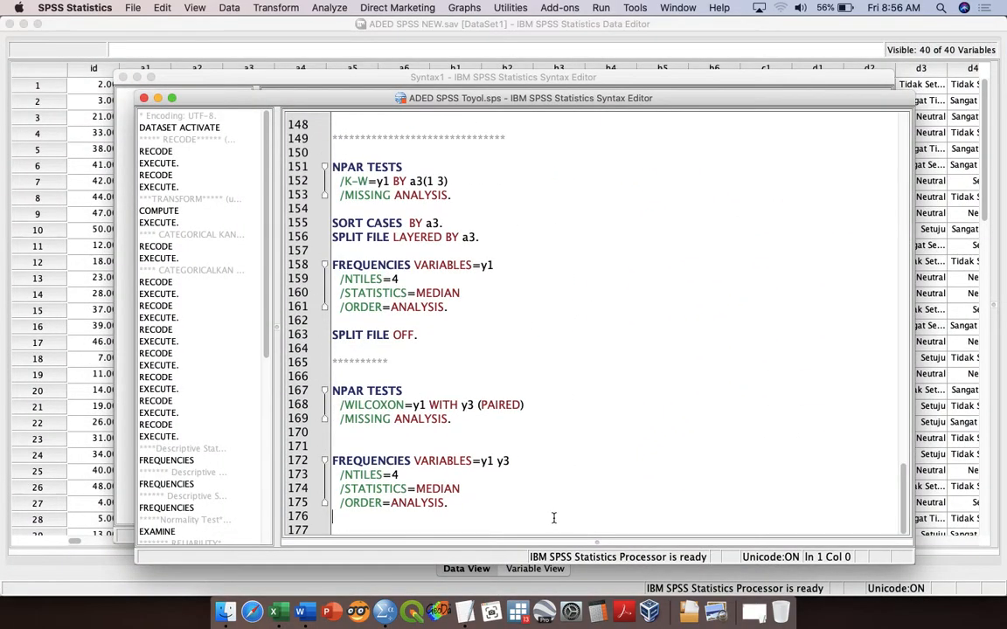
Step: Add the comment heading "*** CORRELATION*****" after the last FREQUENCIES command, with the line "Pearson" below it
click(553, 519)
key(Return)
text(*** )
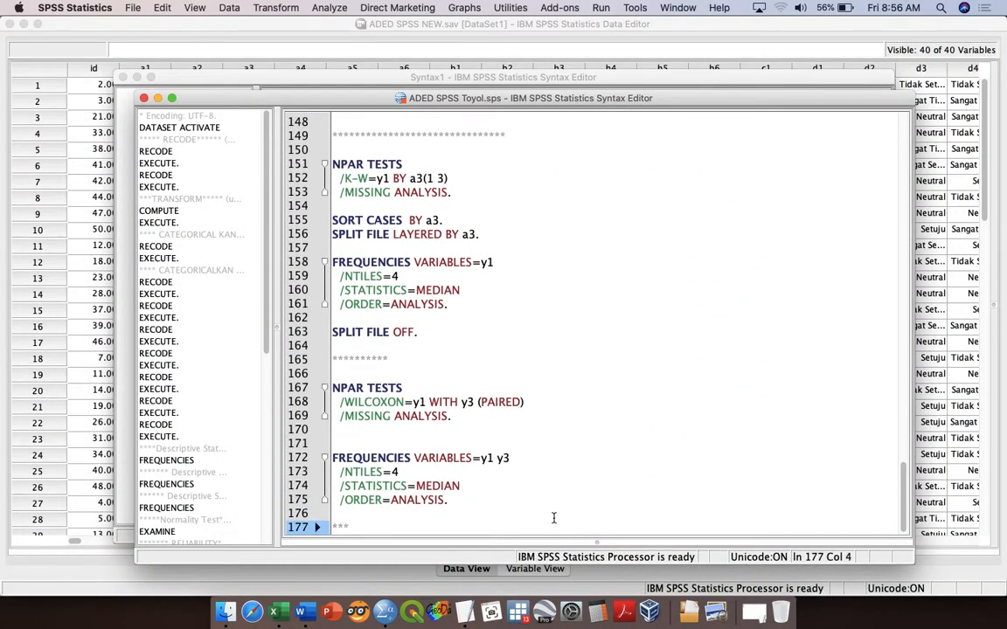
text(CORRELATION*****)
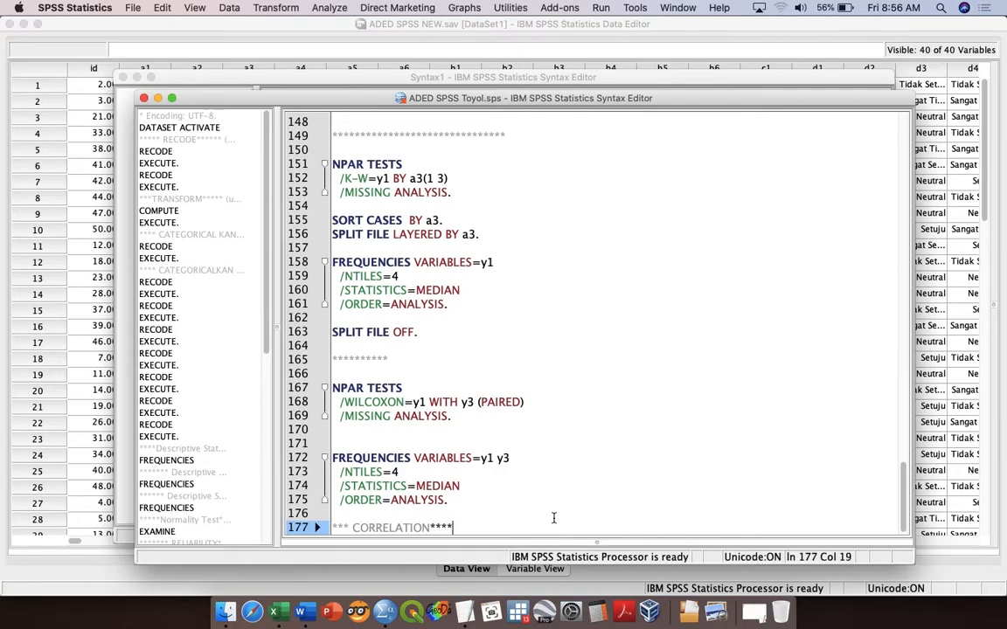
key(Return)
key(Return)
text(Pearson)
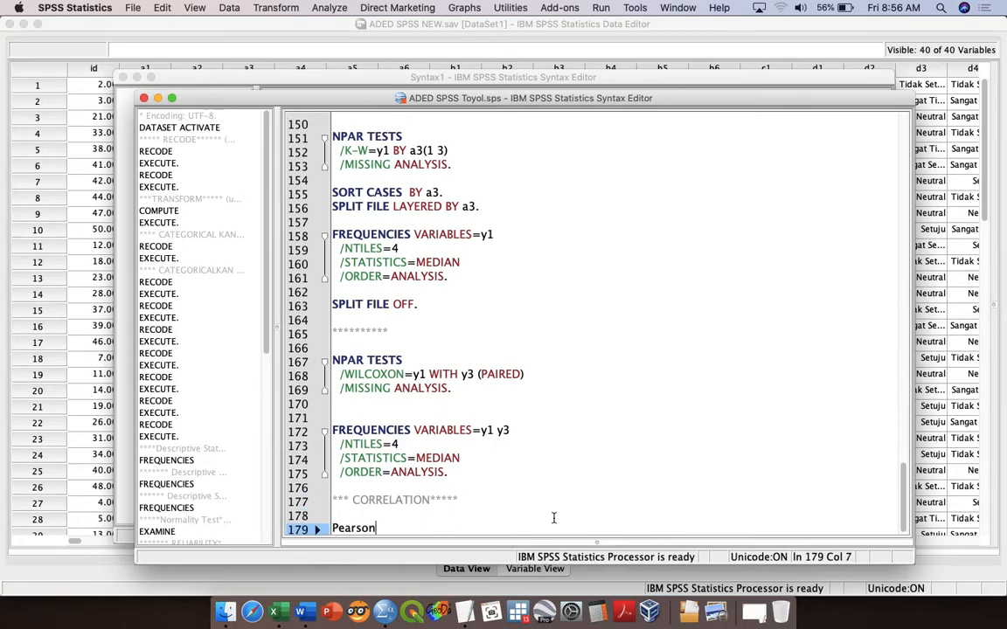
Step: Paste the cut correlation syntax below the Pearson line and run only the pasted commands
key(Return)
key(Return)
key(super+v)
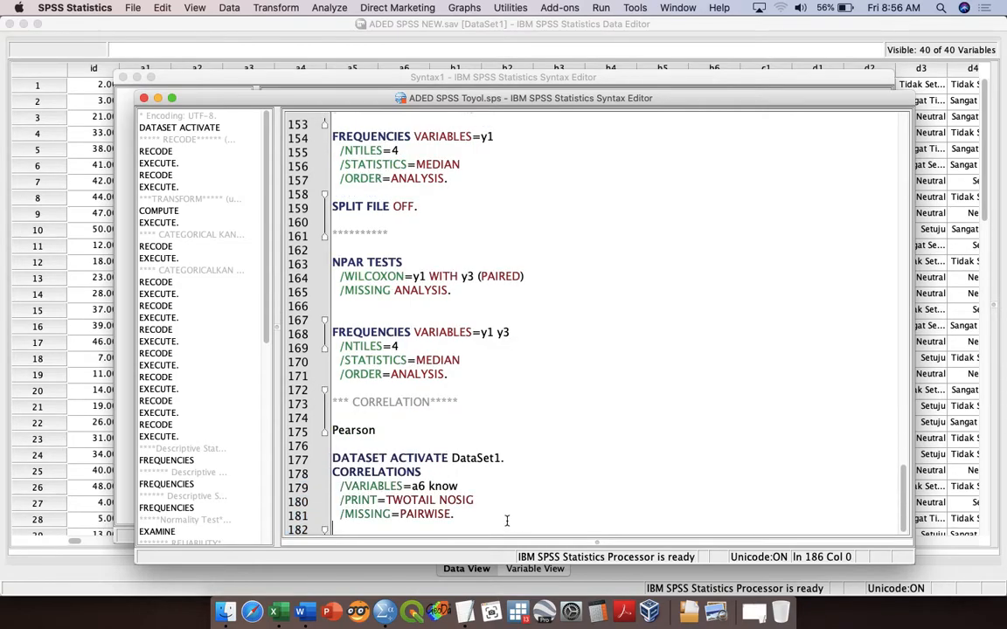
shift+click(342, 441)
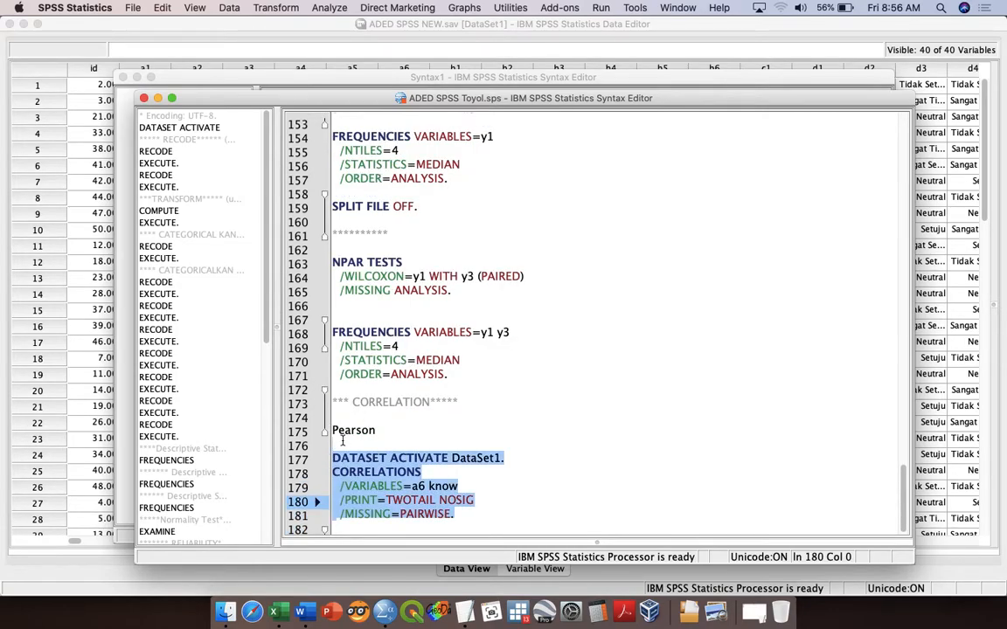
key(super+r)
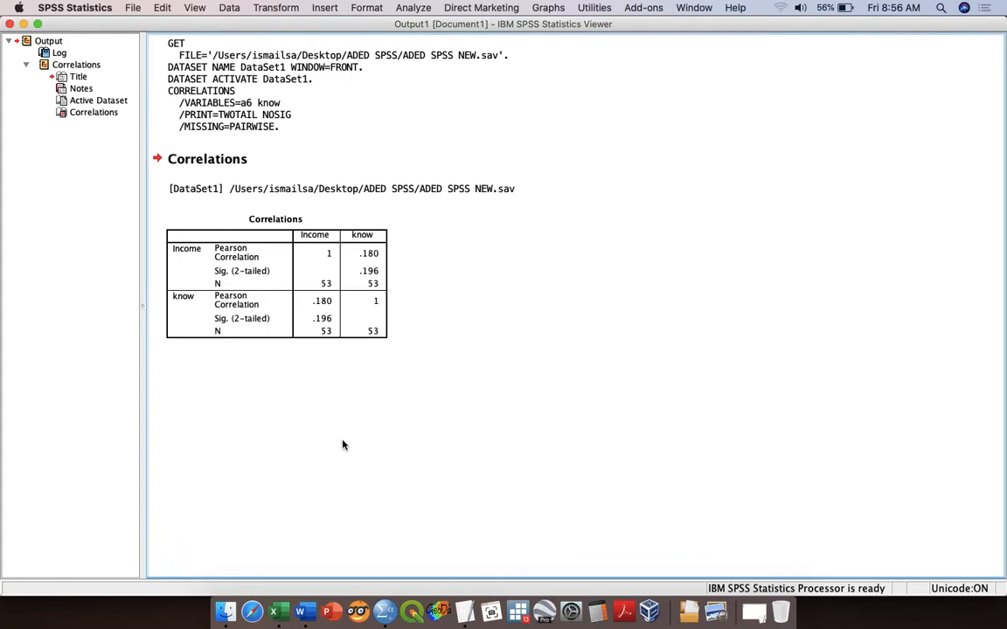
Step: Activate the Correlations output table and select the Pearson correlation cell for know and Income
click(342, 308)
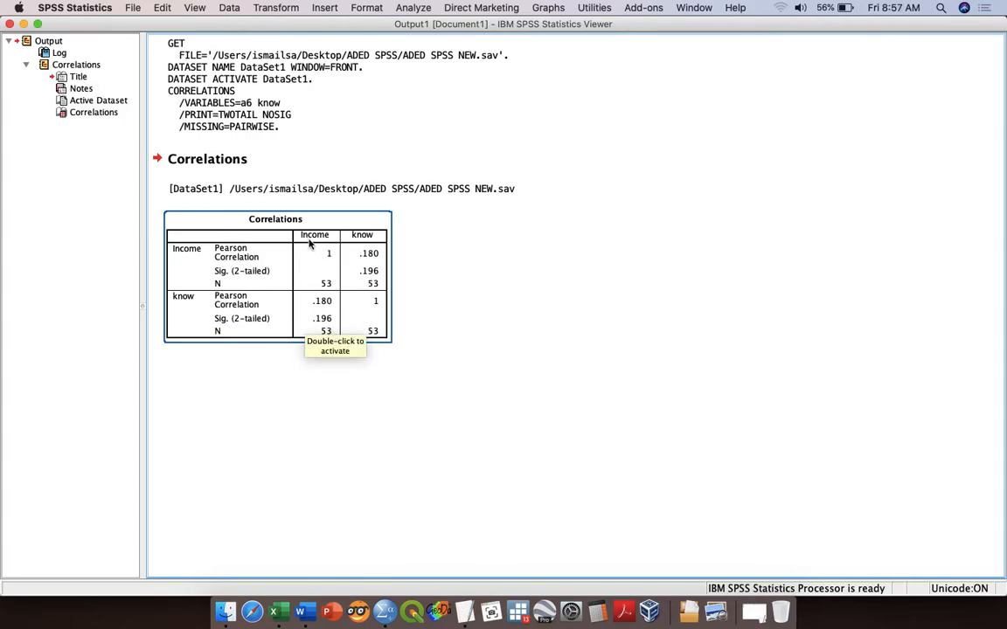
click(328, 310)
double_click(325, 305)
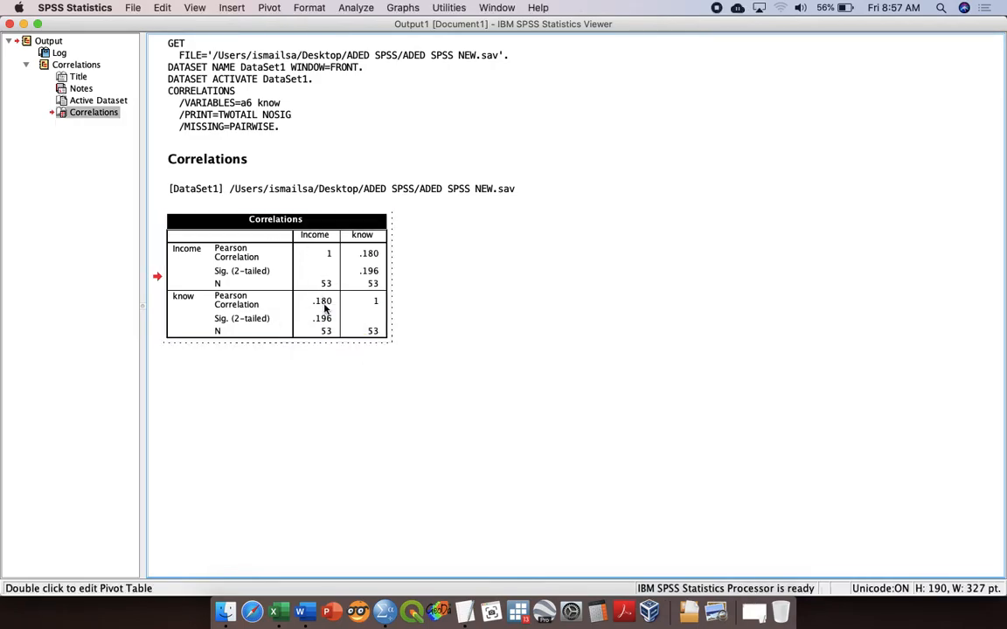
click(325, 302)
Step: Switch to the Word notes and add "= 0.180" after "(NOR)" on the r-value line of Step 3
key(ctrl+Up)
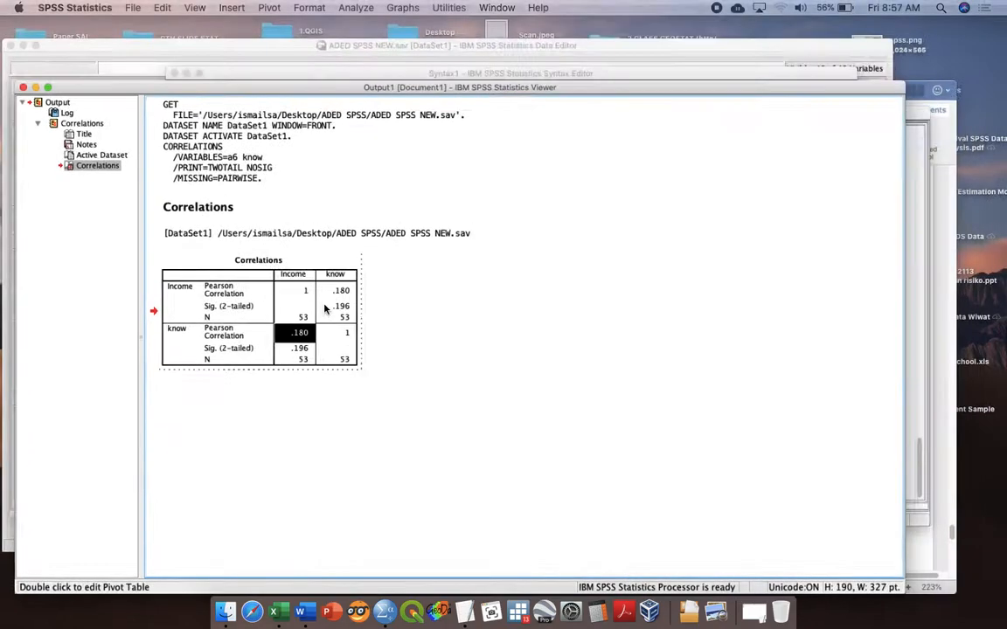
click(489, 428)
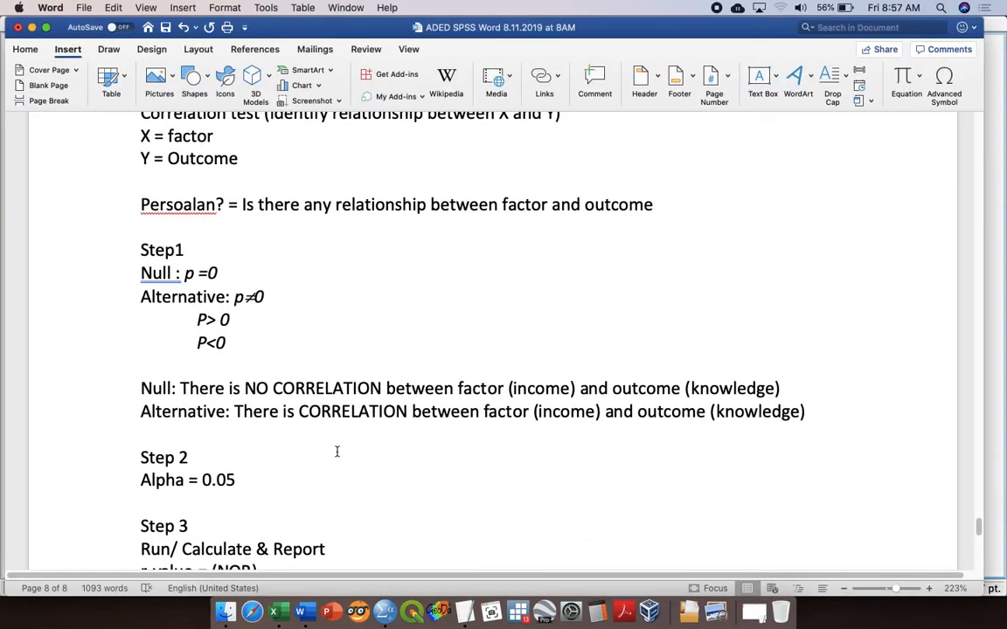
scroll(337, 446, down, 5)
click(350, 367)
text(= 0.18)
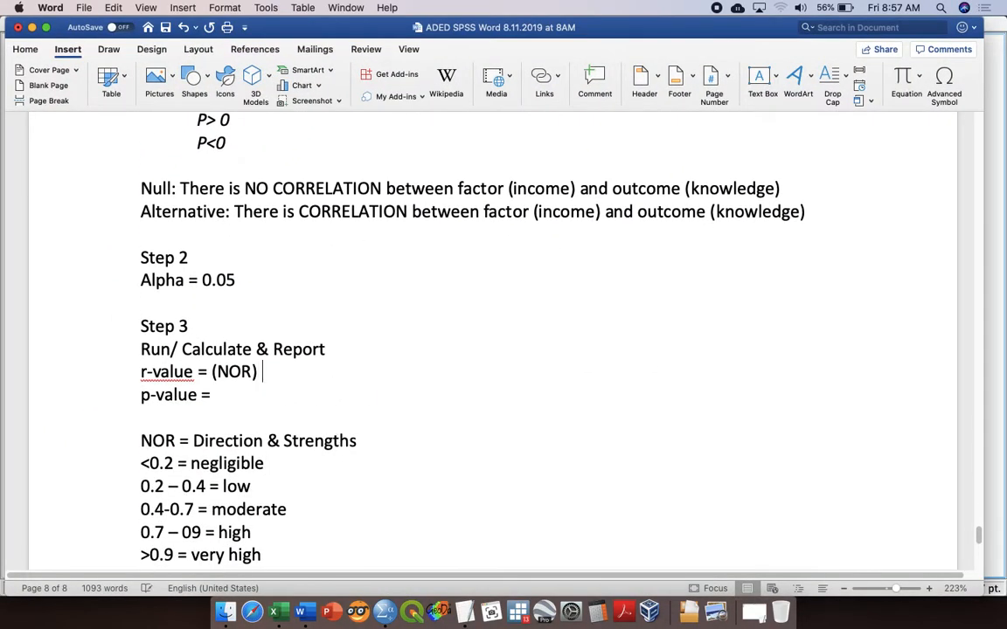
text(0 )
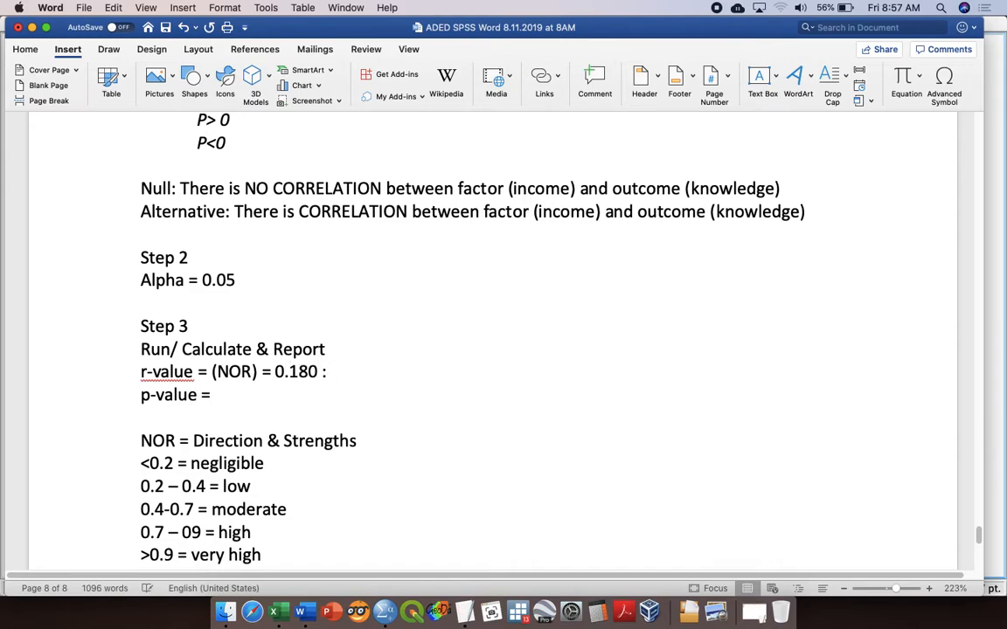
text(: Positive Negl)
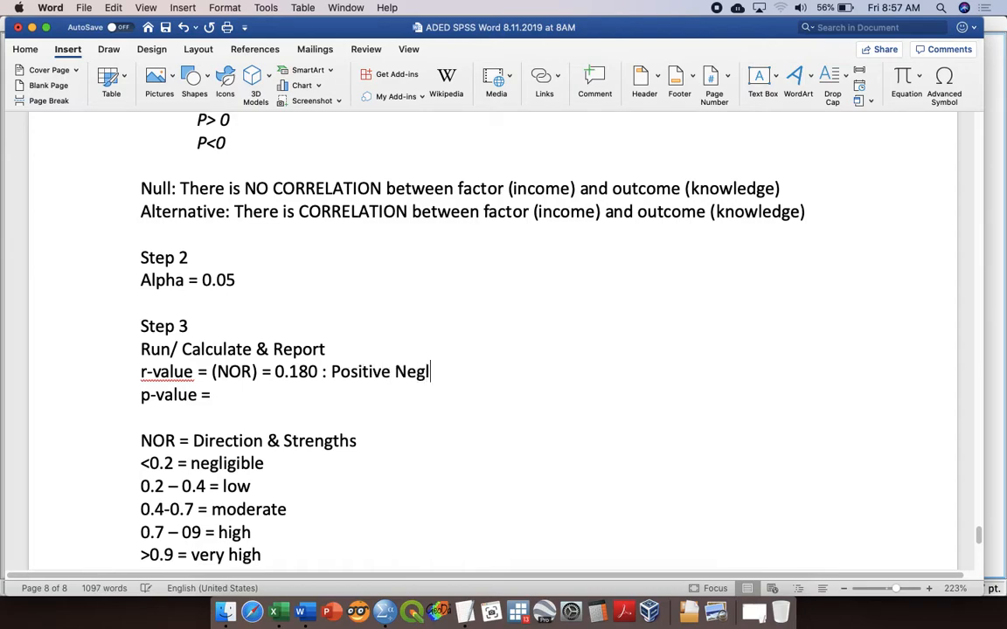
text(igeanle)
Step: Describe the r-value as ": Positive Negligible" on the same line, correcting the spelling
key(BackSpace)
key(BackSpace)
key(BackSpace)
key(BackSpace)
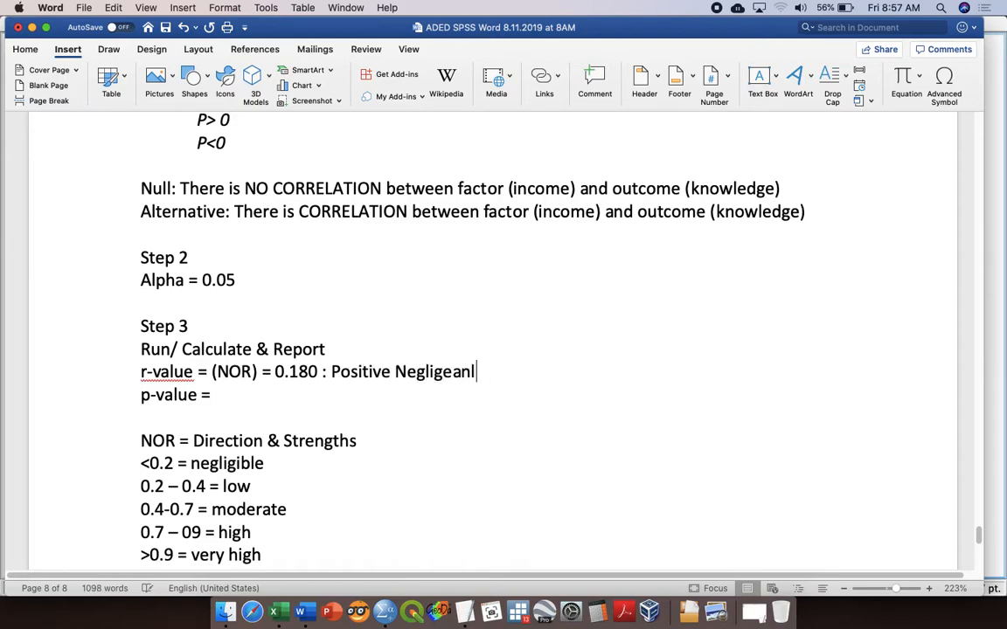
text(bel)
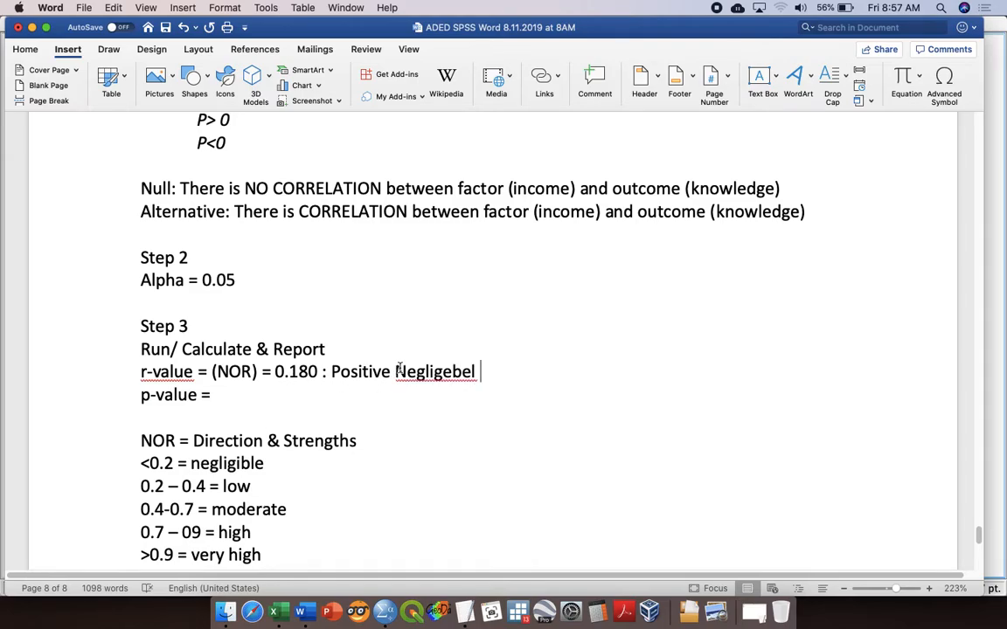
right_click(479, 365)
click(502, 371)
Step: Switch back to the SPSS output and select the Sig. (2-tailed) cell for know and Income
key(ctrl+Up)
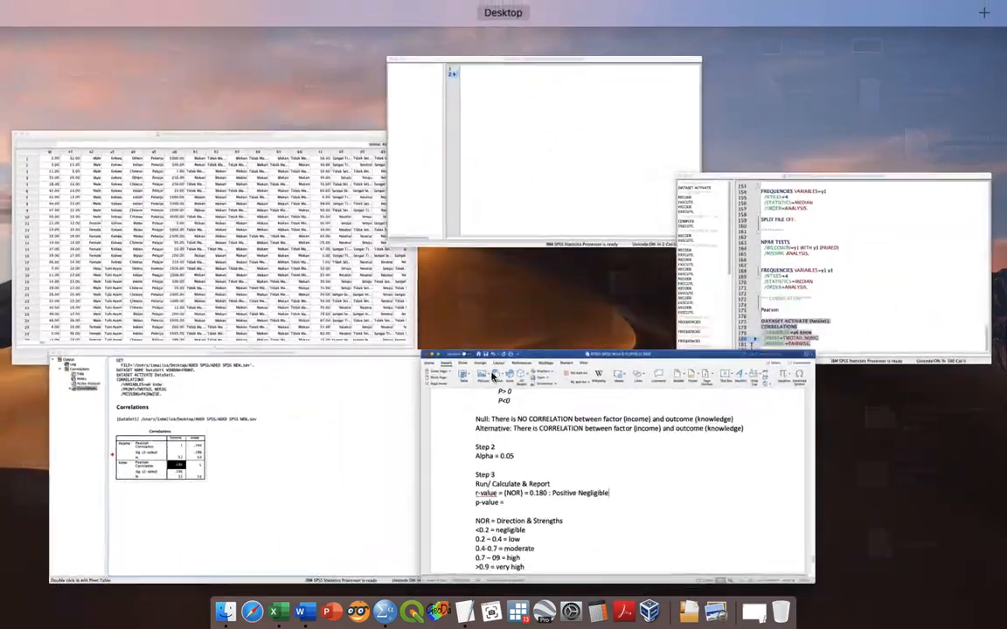
click(374, 441)
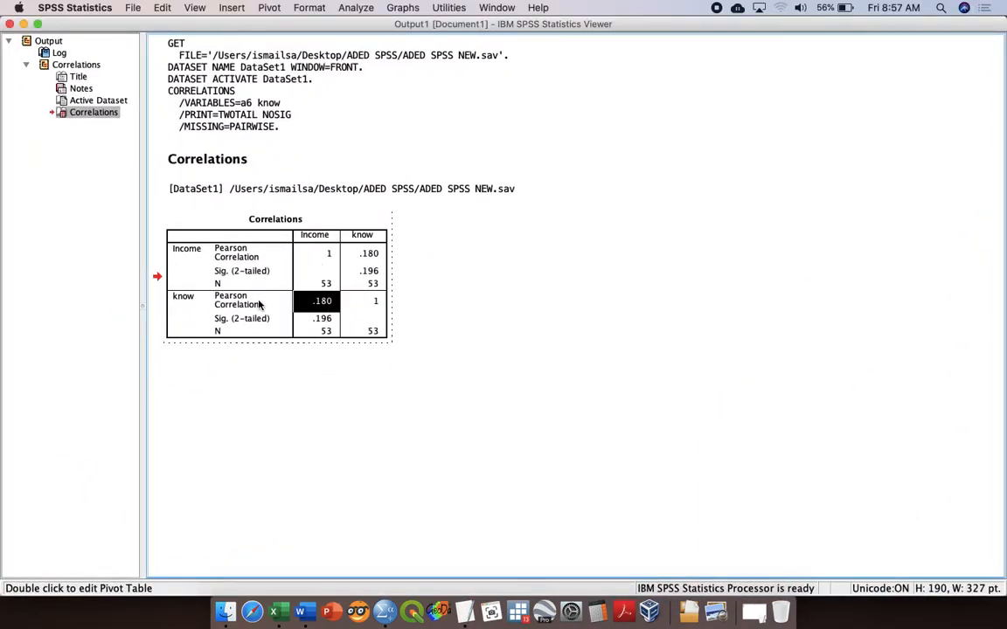
click(325, 318)
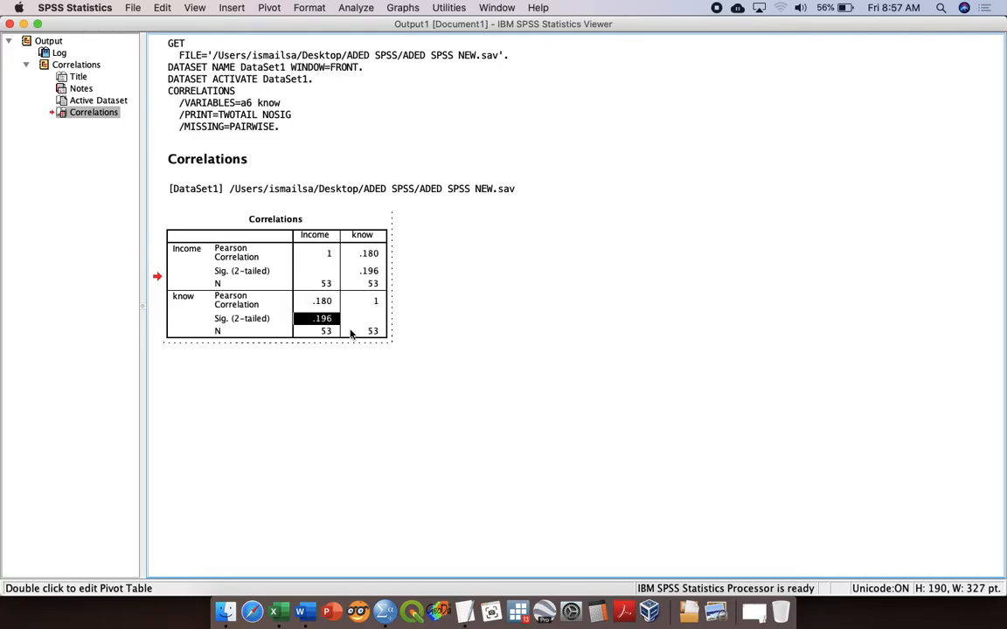
Step: Switch to the Word notes and enter 0.196 as the p-value in Step 3
key(ctrl+Up)
click(472, 454)
click(382, 395)
text(0.196)
Step: Colour the "p-value =0.196" line in Step 3 red
scroll(504, 341, down, 3)
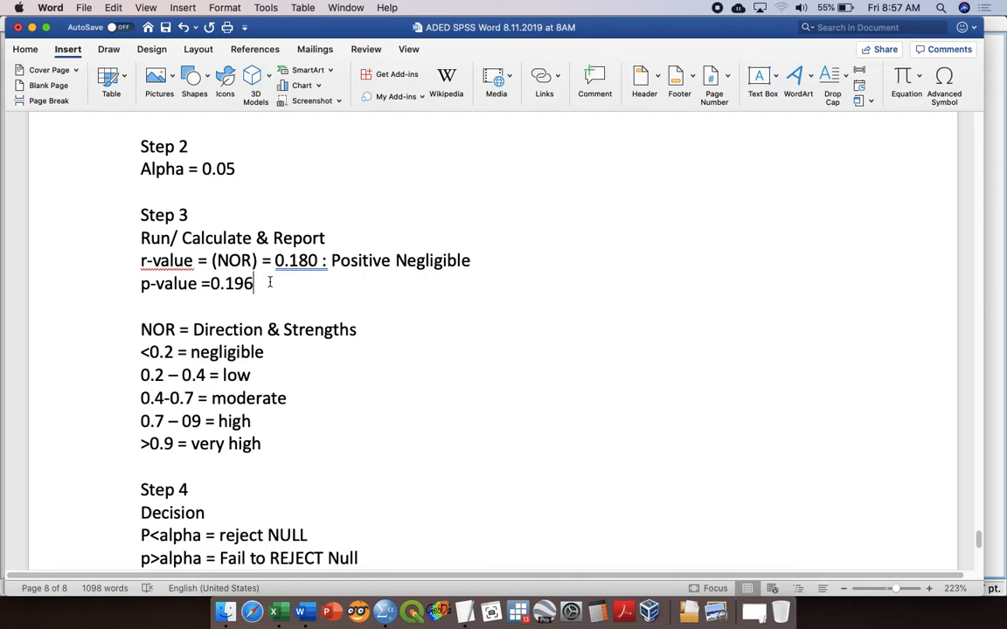
scroll(270, 283, down, 2)
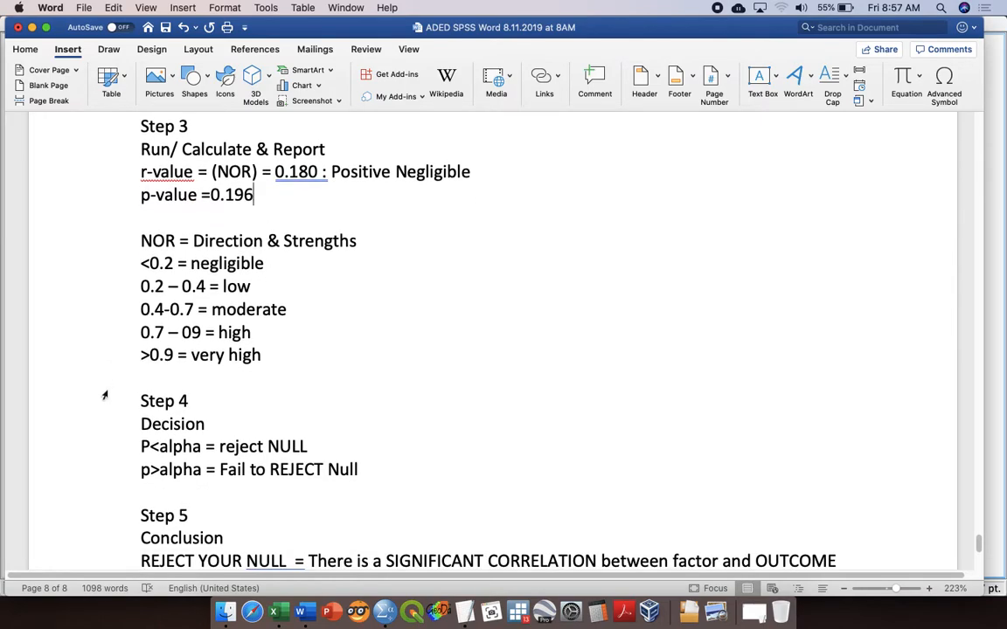
drag(274, 186, 92, 179)
click(38, 53)
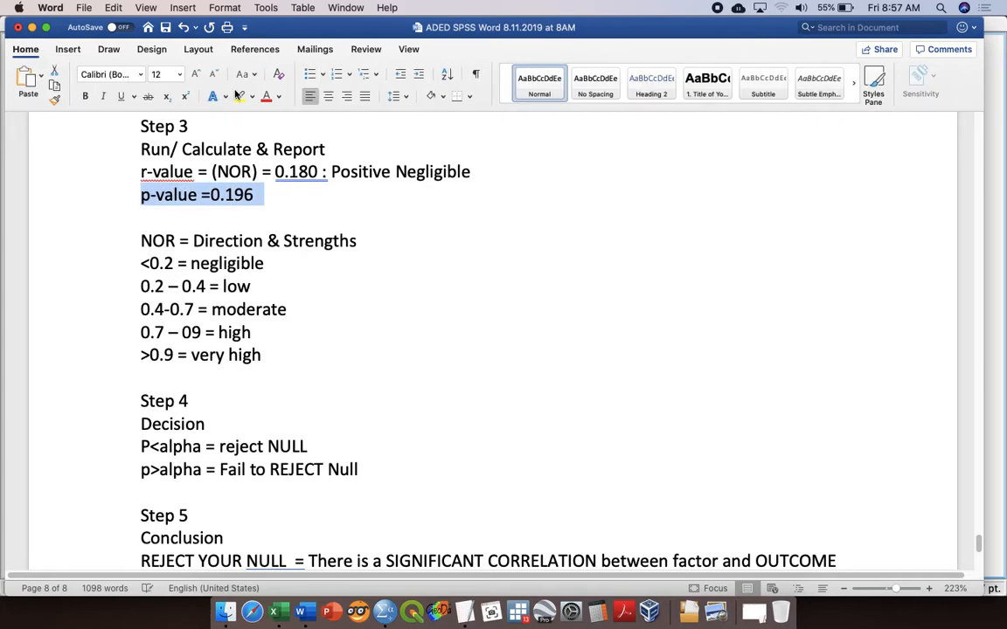
click(266, 96)
click(324, 352)
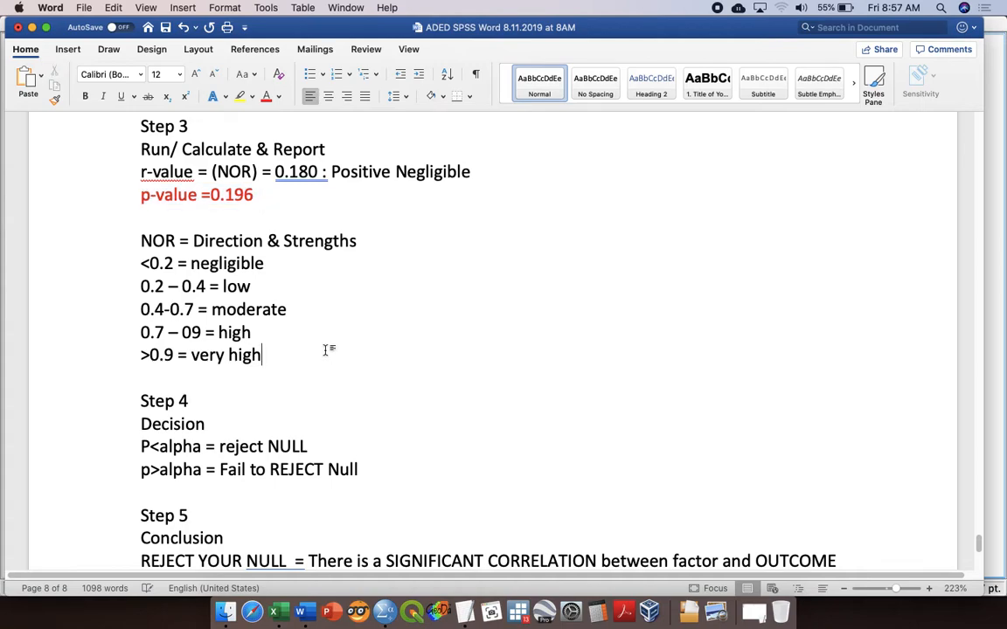
Step: Colour the "p>alpha = Fail to REJECT Null" line in Step 4 and the "FAIL TO REJECT" line in Step 5 red
click(104, 455)
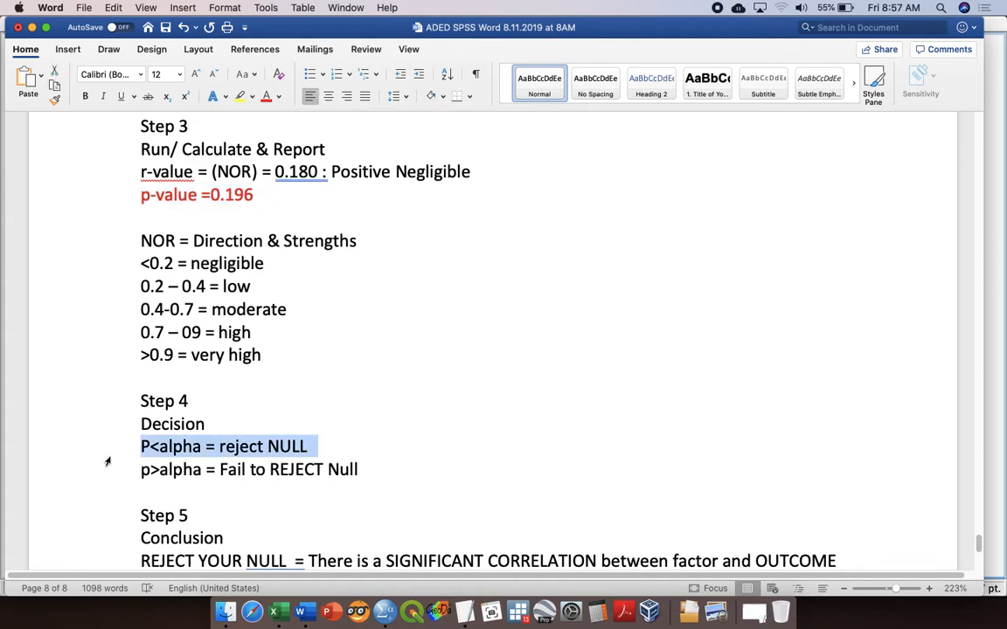
click(105, 469)
click(266, 97)
scroll(373, 335, down, 5)
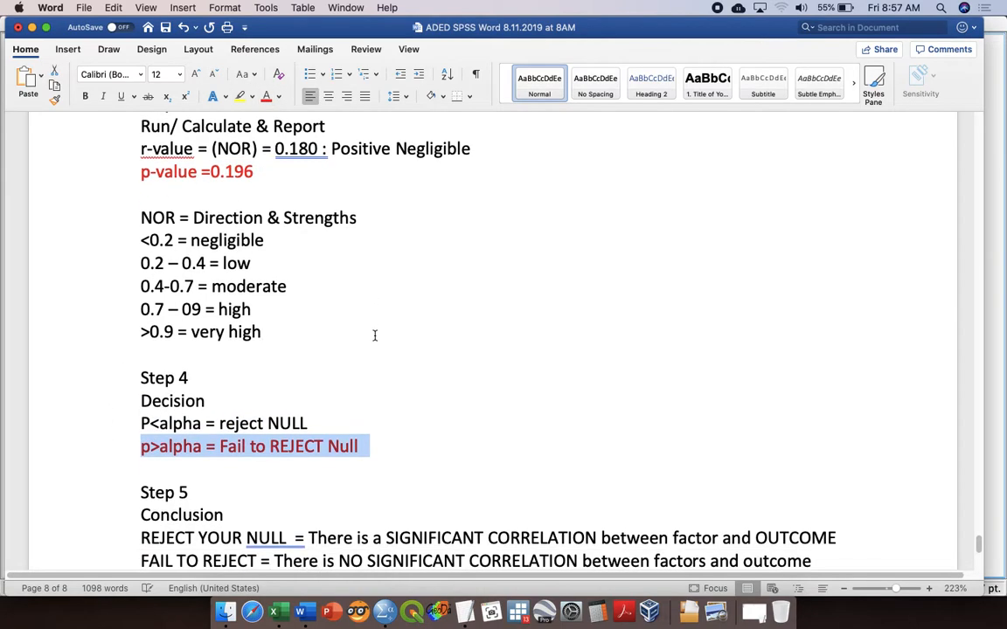
click(105, 431)
click(265, 96)
Step: Begin the conclusion below Step 5 with "There is NO SIGNIFICANT RELATIONSHIP"
click(207, 465)
text(There is a)
key(BackSpace)
text(NO SIGNIFC)
key(BackSpace)
text(ICANT RELATIONSHIP )
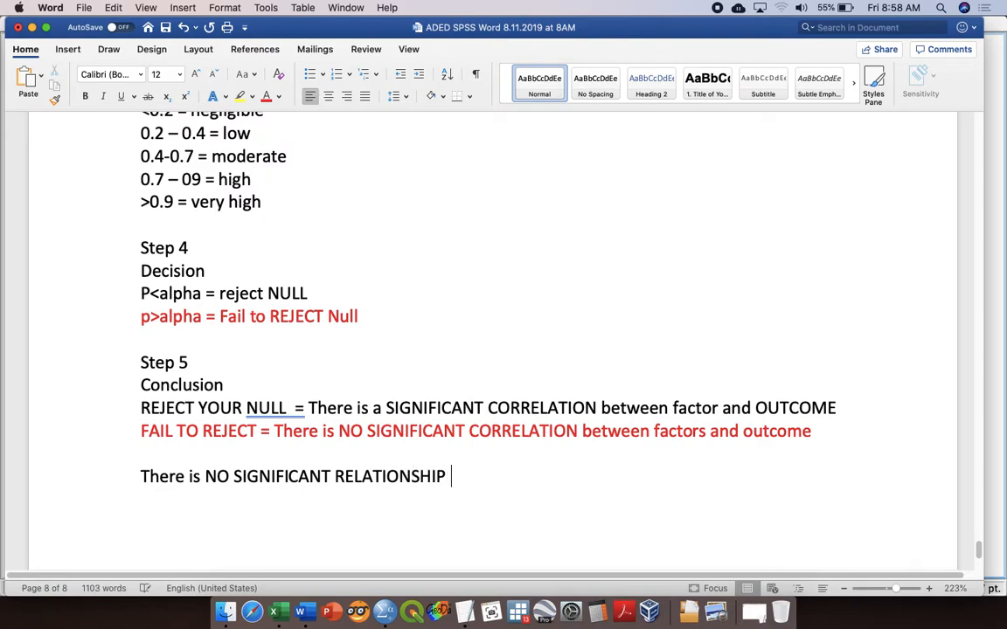
text(between )
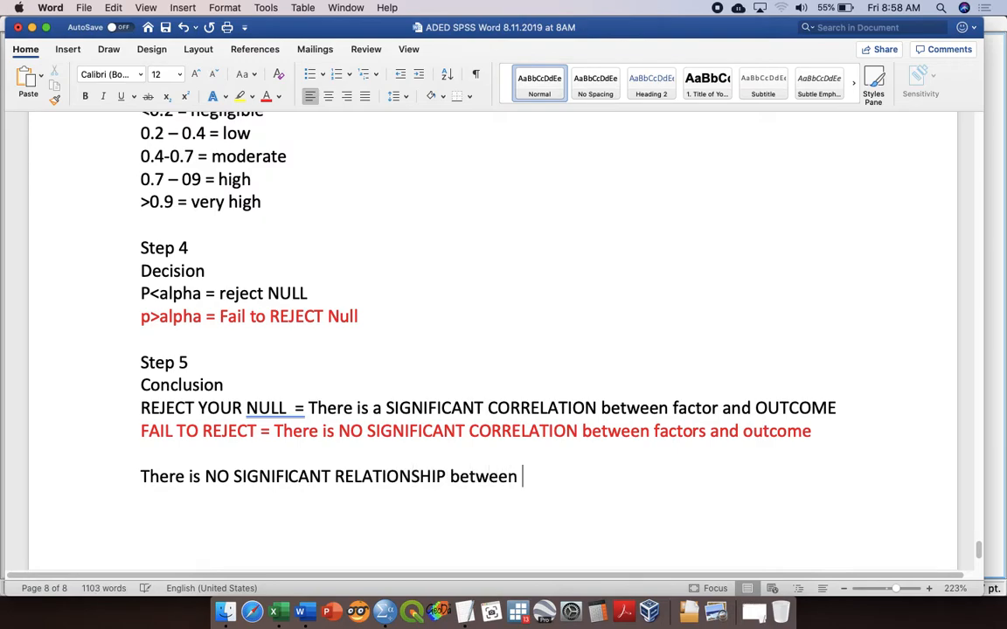
text(income and )
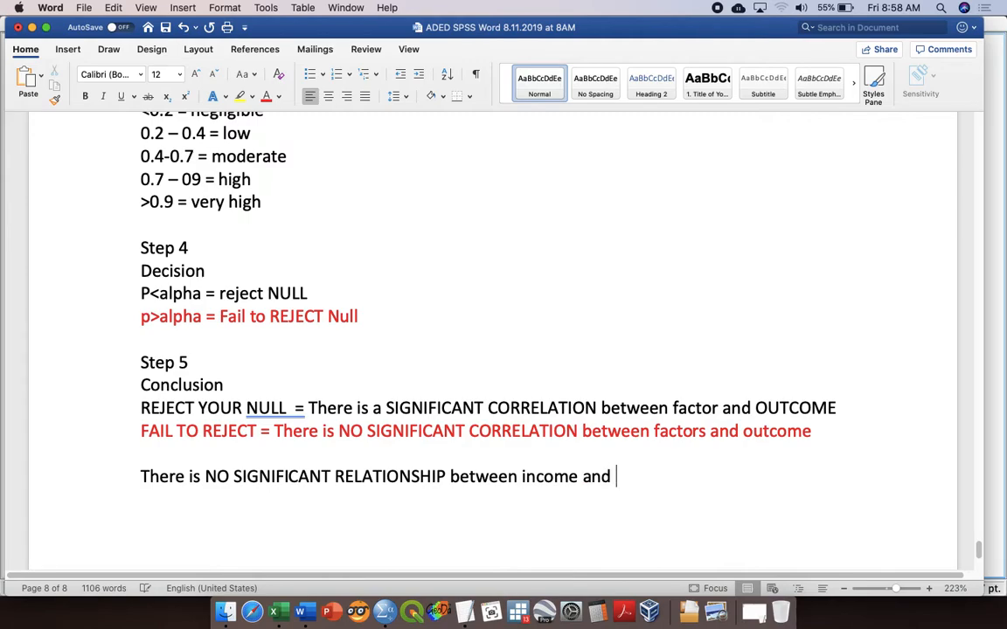
text(knowledge )
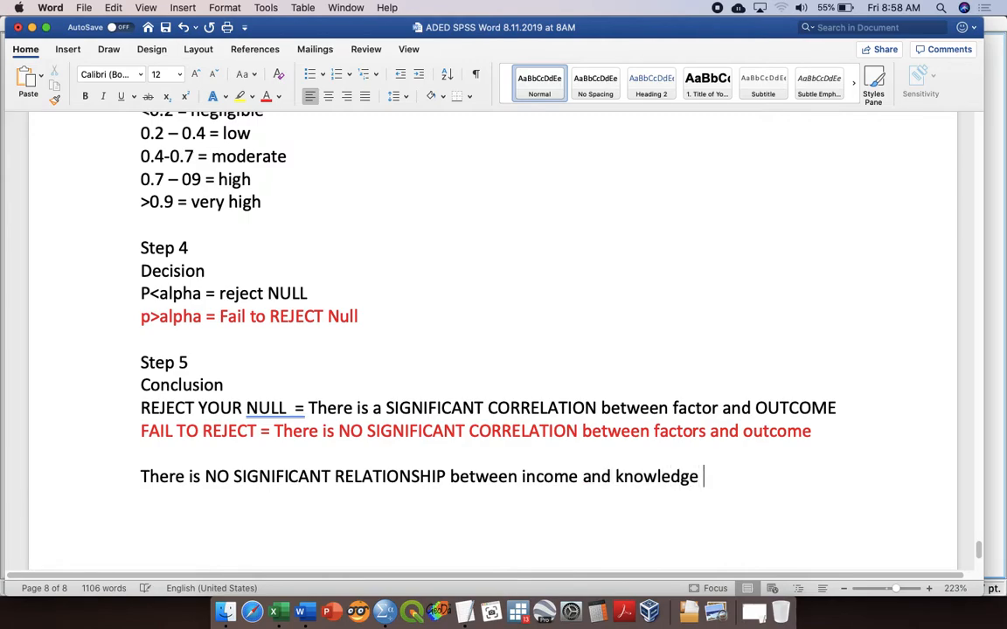
text(levels at the )
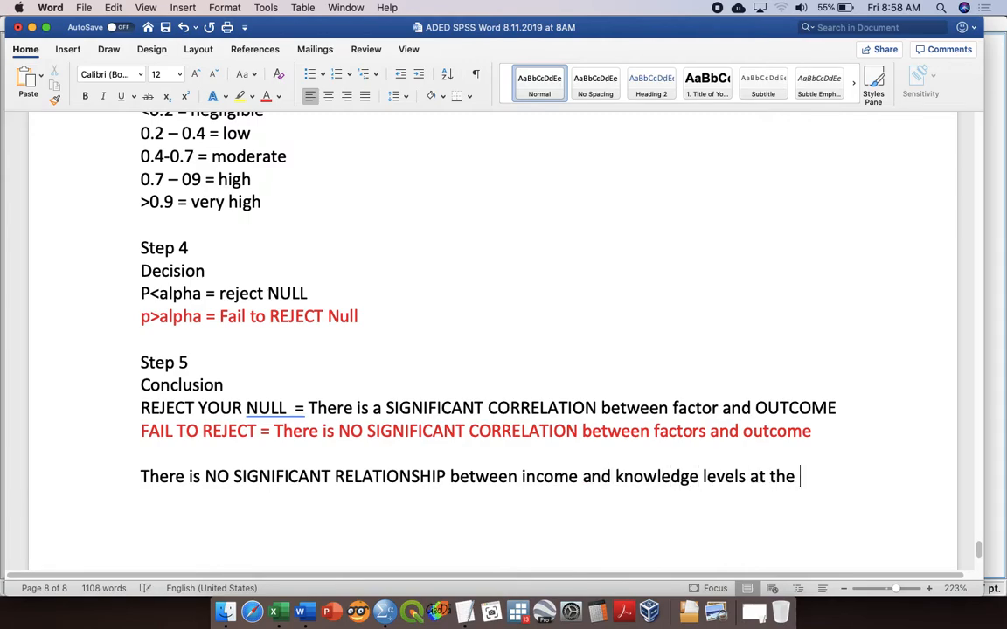
text(level of significan)
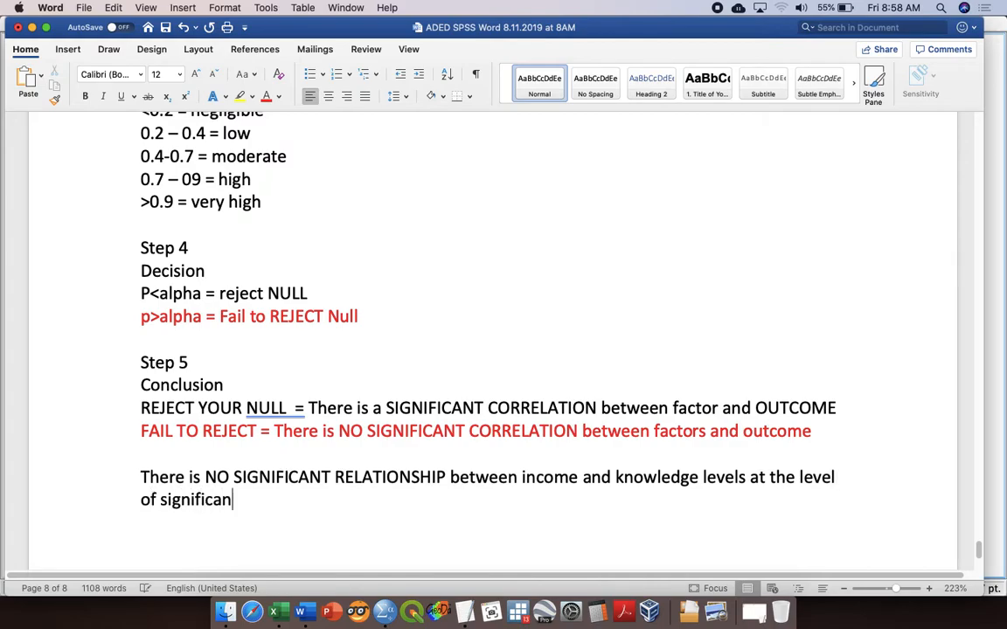
text(t p)
text(=0.05, wher)
text(e the)
text( r-value = 0)
text(.1)
text(9)
Step: Add "r-value = 0.180" to the conclusion sentence, checking the figure against Step 3
key(BackSpace)
text(88)
scroll(490, 341, up, 4)
scroll(489, 341, down, 4)
key(BackSpace)
text(0 and)
Step: Finish the first conclusion sentence with "and the p-value = 0.196." after the r-value
key(BackSpace)
key(BackSpace)
text(nd the p-val)
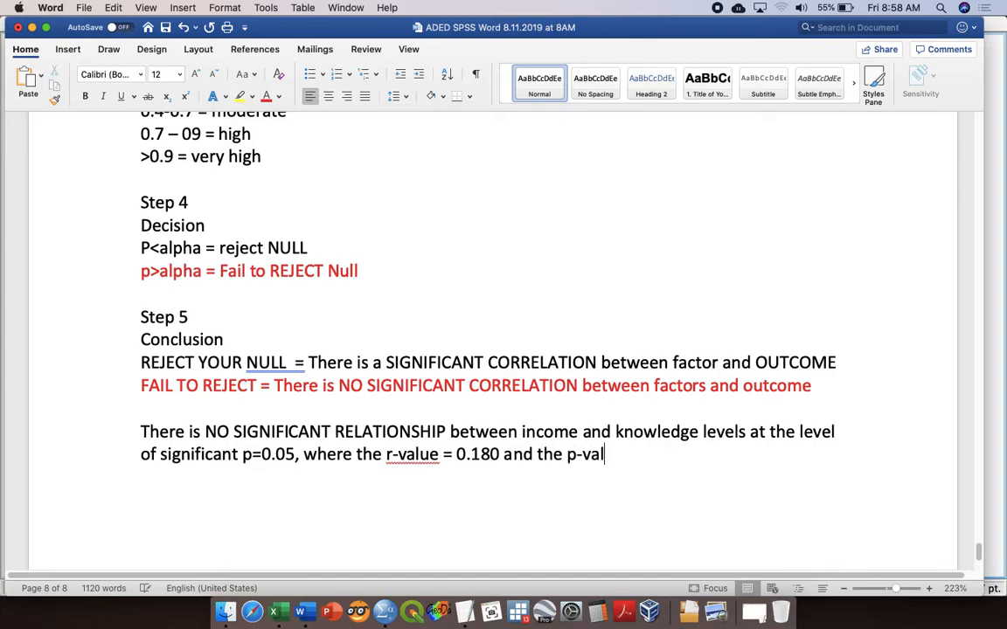
text(ue = 0.0)
key(BackSpace)
text(196. )
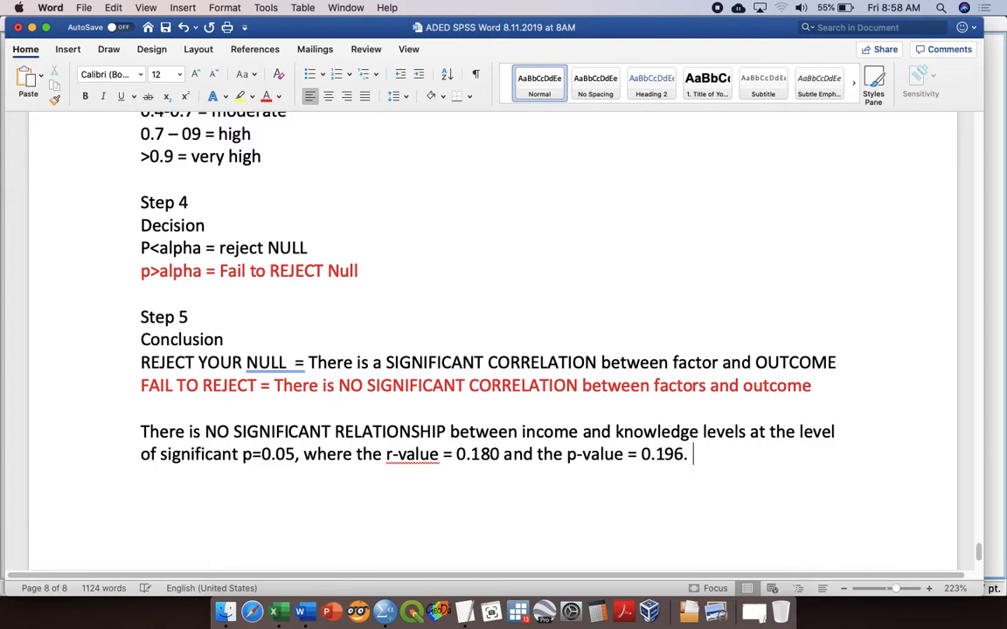
text(The relationship)
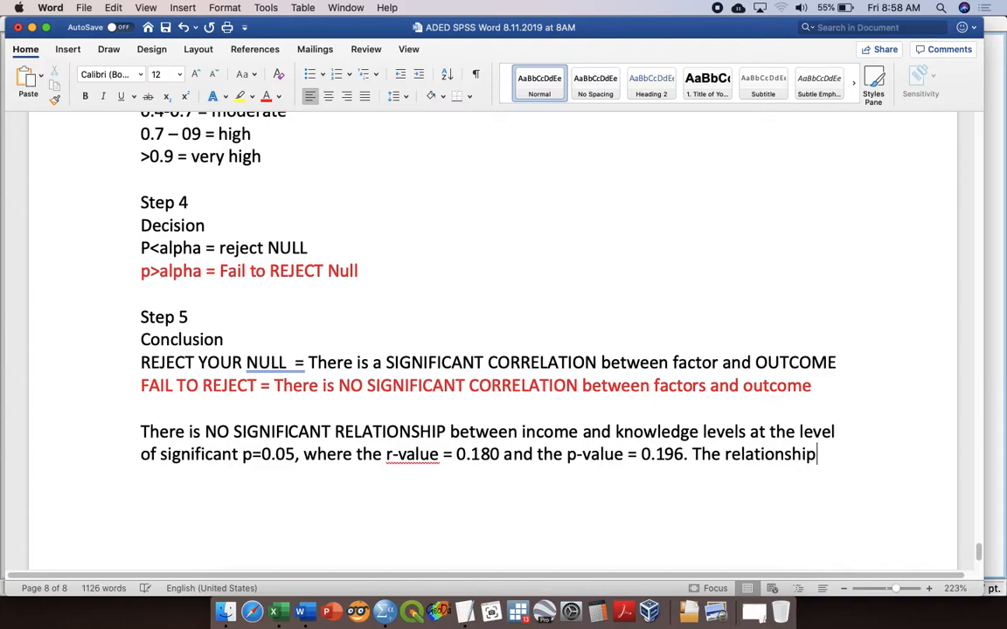
Step: Begin a second conclusion sentence with "The relationship was consider"
text(was consider)
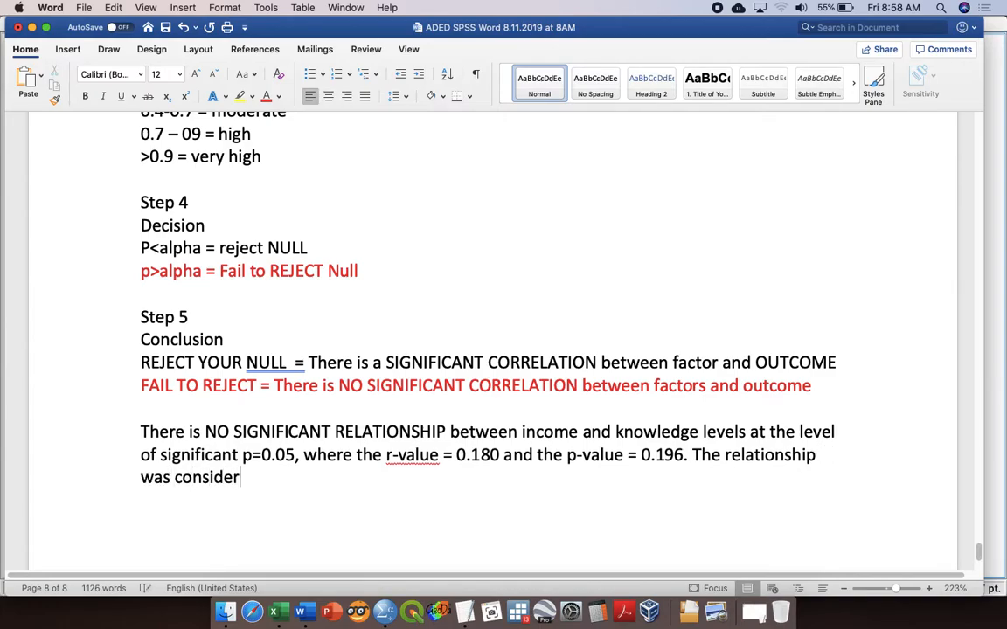
text( t)
key(BackSpace)
text(weak)
key(BackSpace)
key(BackSpace)
key(BackSpace)
key(BackSpace)
key(BackSpace)
Step: Complete the second sentence with "positive negligible relationship.", correcting the spelling of "negligible" with the suggested word
text(positive l)
key(BackSpace)
text(negligeale relationship.)
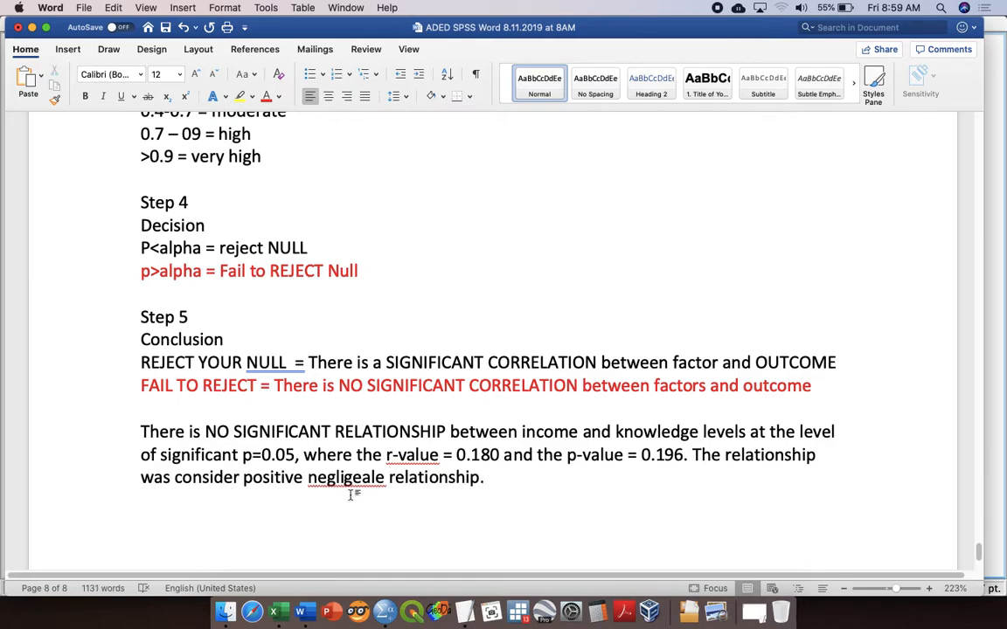
right_click(357, 477)
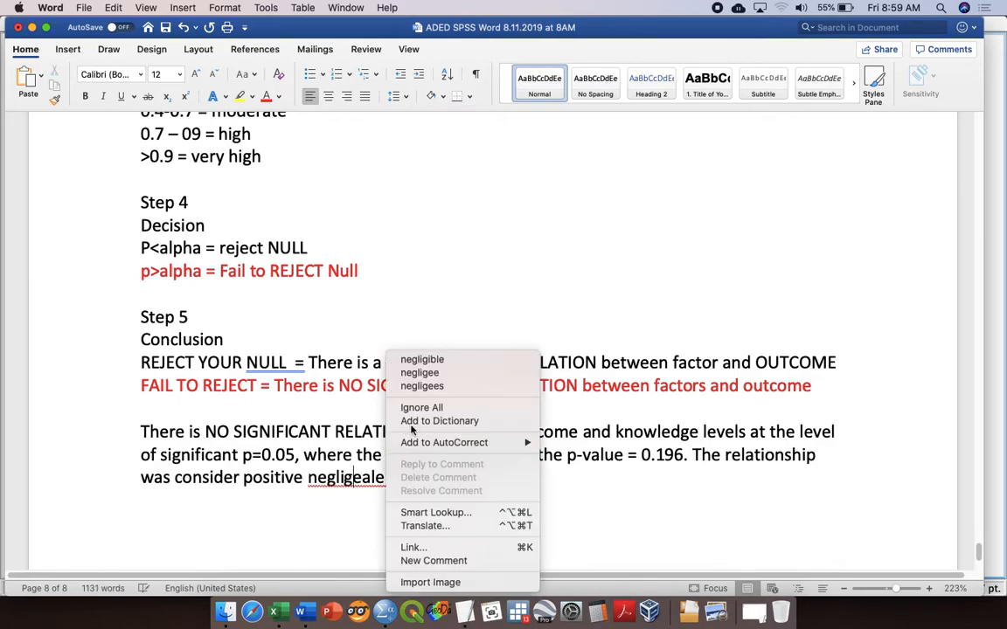
click(440, 363)
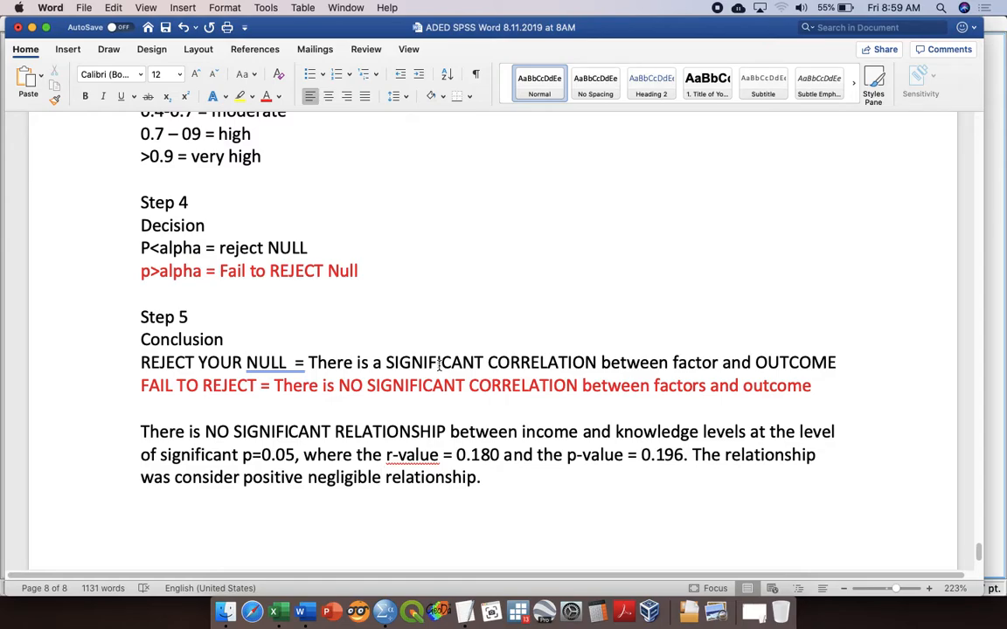
Step: Add two new lines below the conclusion and correct "consider" to the suggested "considered"
click(490, 477)
key(Return)
key(Return)
scroll(505, 411, down, 5)
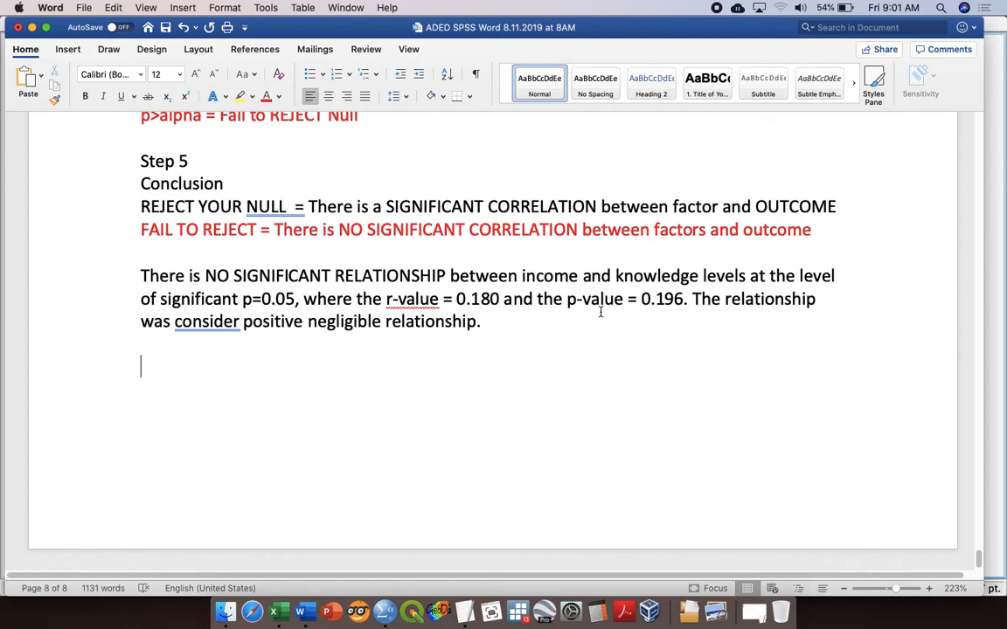
right_click(205, 327)
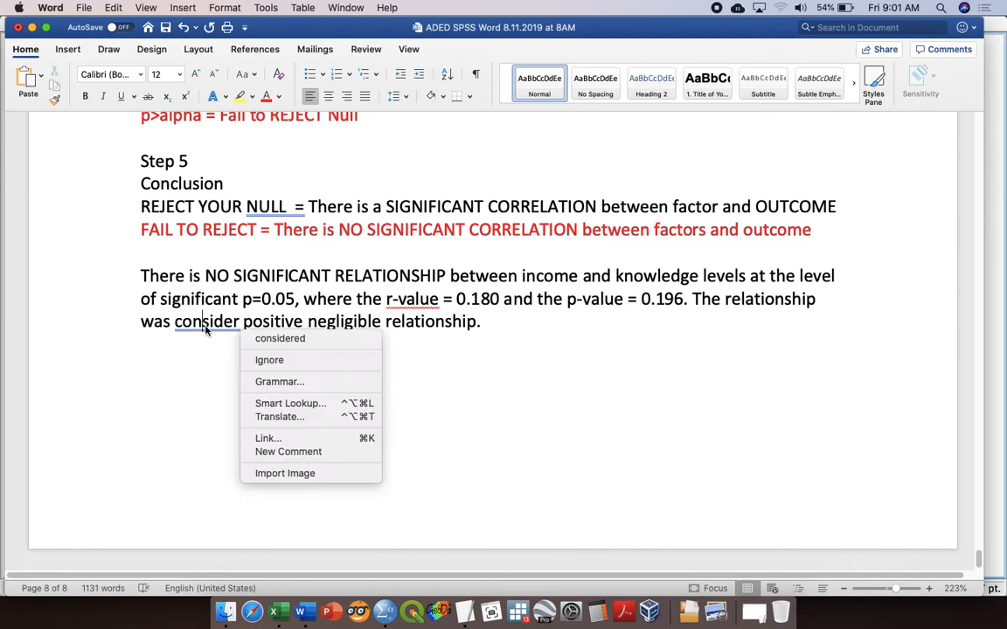
click(271, 338)
Step: Write the caption "Table . Correlation between DV and IV" below the conclusion paragraph
click(391, 364)
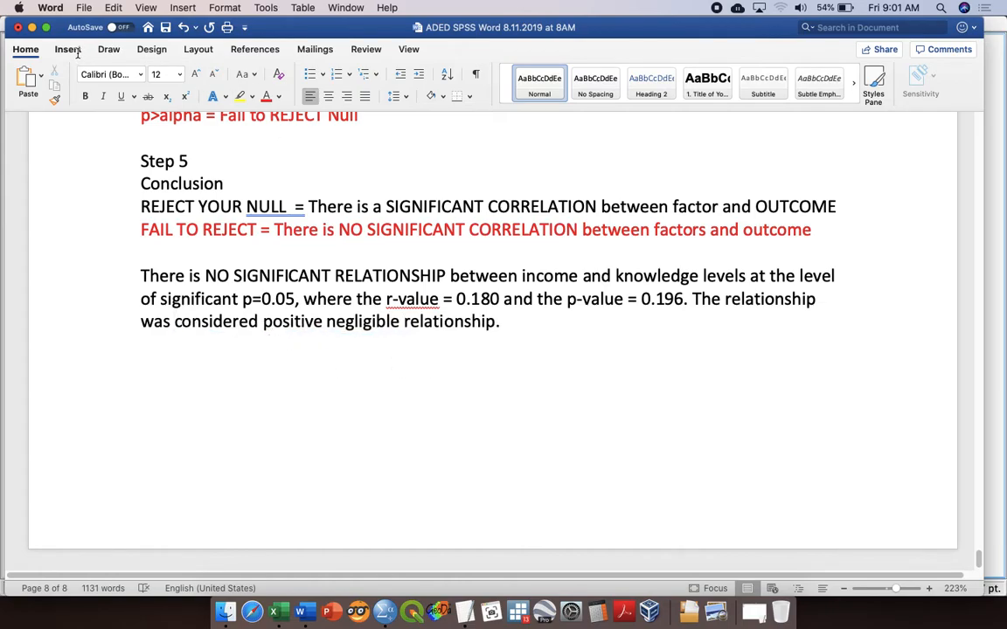
text(Table . C)
key(BackSpace)
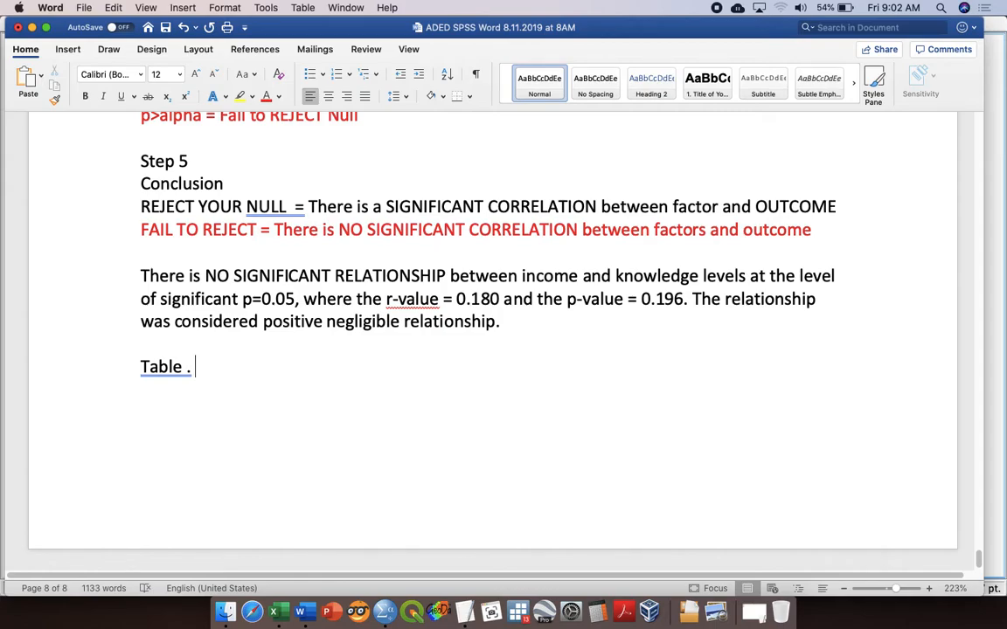
text(Correlation between)
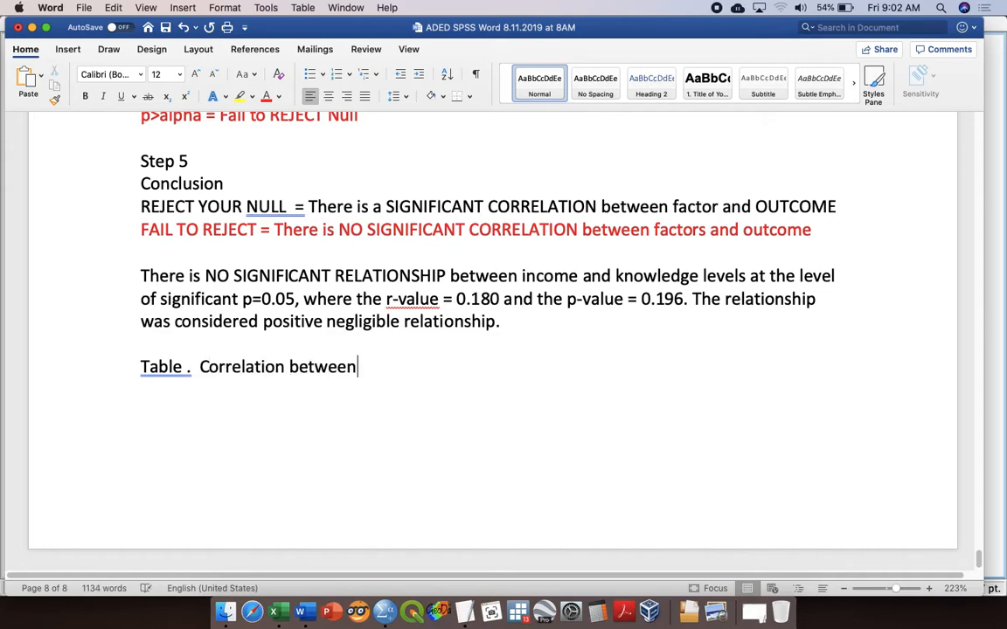
text(DV and)
key(BackSpace)
key(BackSpace)
key(BackSpace)
key(BackSpace)
key(BackSpace)
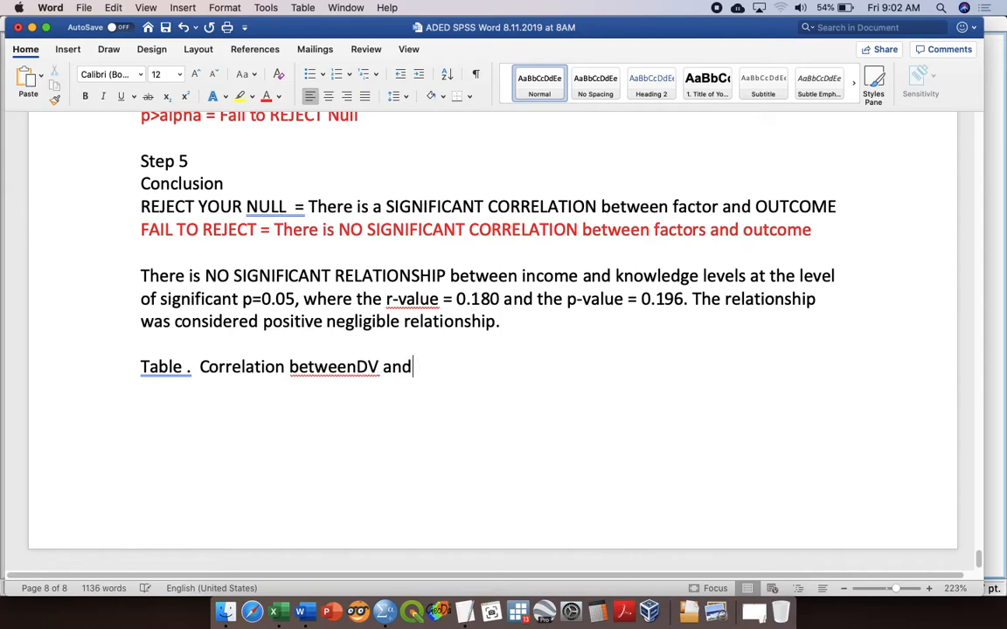
key(BackSpace)
key(BackSpace)
text(DV )
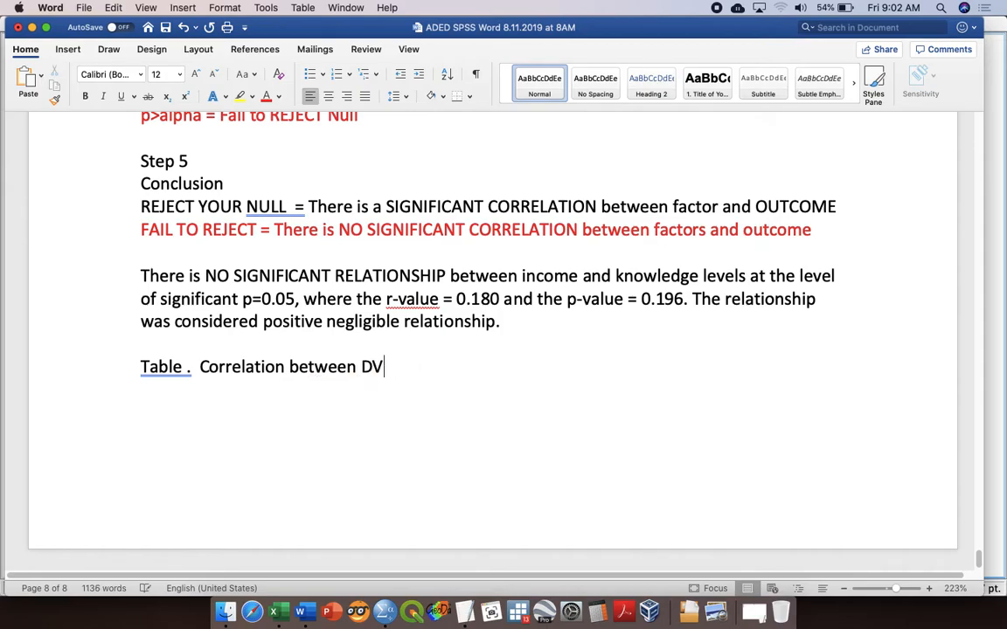
text(and IV)
Step: Insert "selected" before "IV" in the table caption and make it plural as "IVs"
click(421, 367)
text(slected)
key(BackSpace)
key(BackSpace)
key(BackSpace)
key(BackSpace)
key(BackSpace)
key(BackSpace)
text(elected IV)
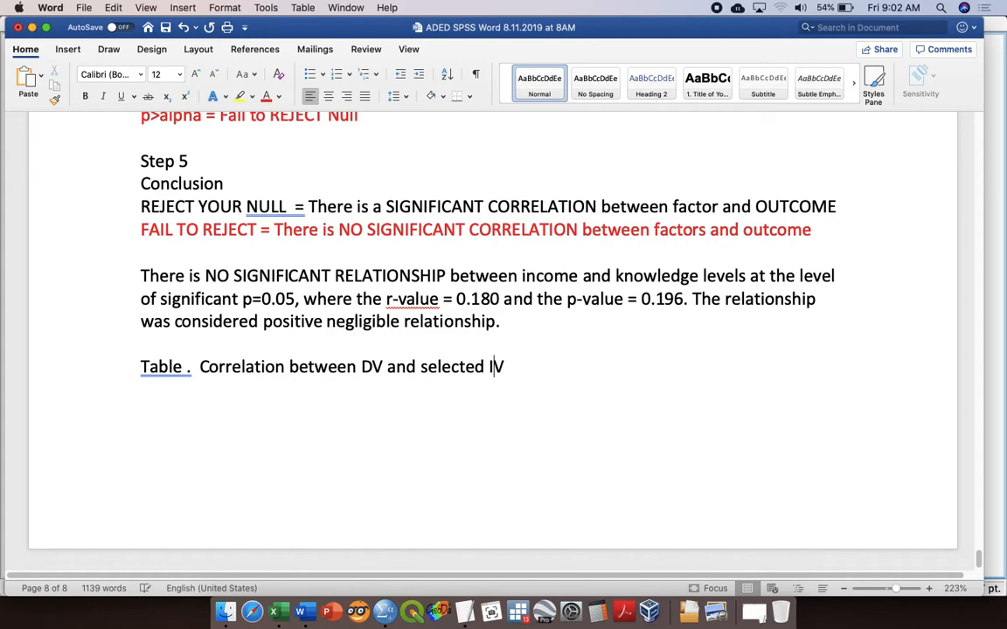
click(506, 368)
text(s)
Step: Replace "DV" with "KNOWLEDGE" in the table caption
click(381, 367)
key(BackSpace)
key(BackSpace)
text(KNOWLEDGE)
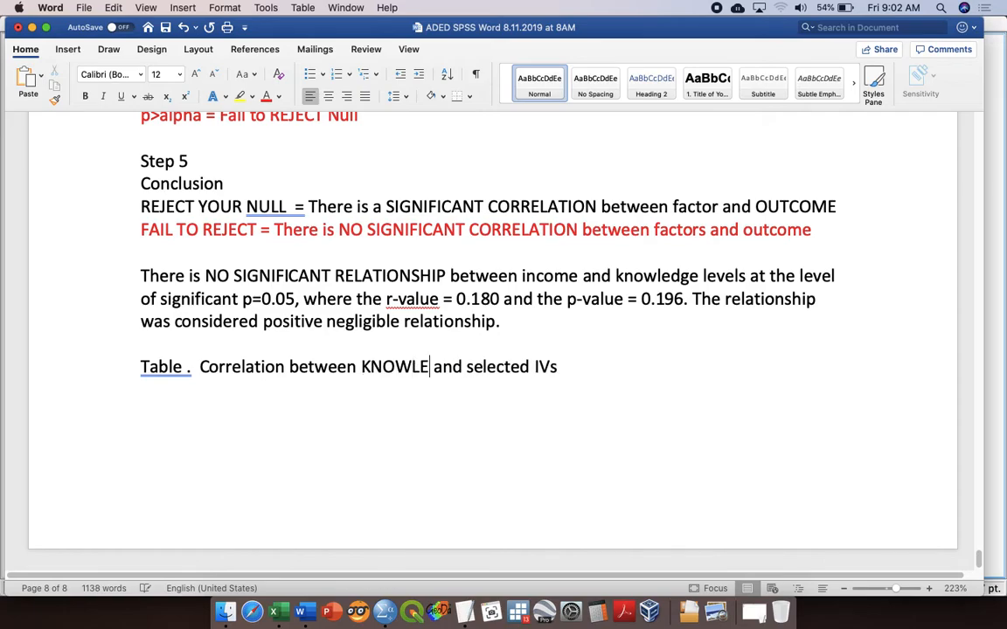
Step: Replace "IVs" with "factors" at the end of the table caption
key(Right)
key(Right)
key(Right)
key(Right)
key(Right)
key(Right)
key(Right)
key(Right)
key(Right)
key(Right)
key(Right)
key(Right)
key(Left)
key(BackSpace)
key(BackSpace)
text(factors)
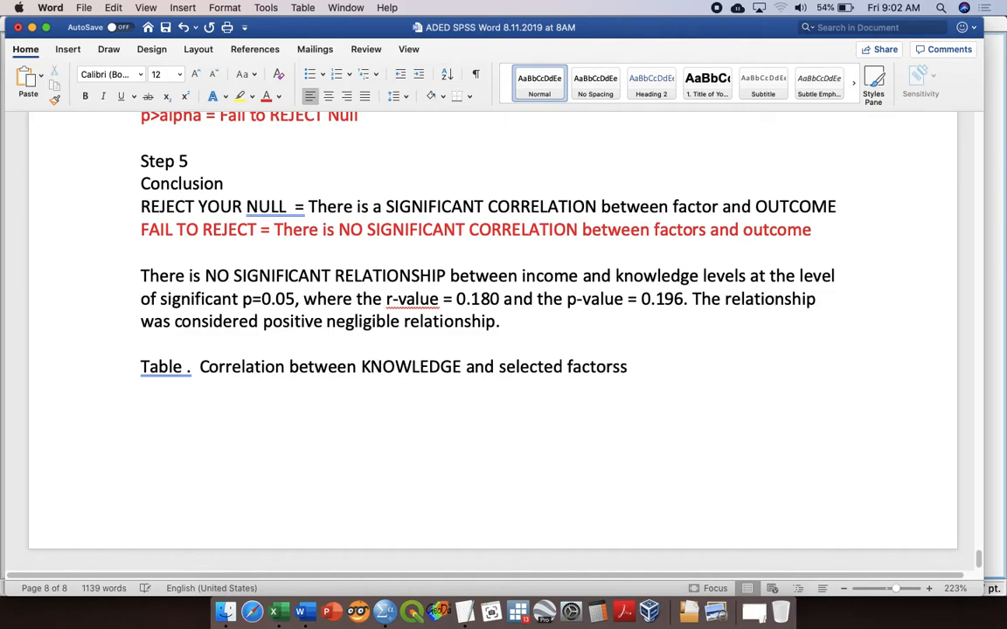
key(Delete)
Step: Add "(IVs)" after "factors" and "(DV)" after "KNOWLEDGE" in the table caption
text(())
key(Left)
text(IVs)
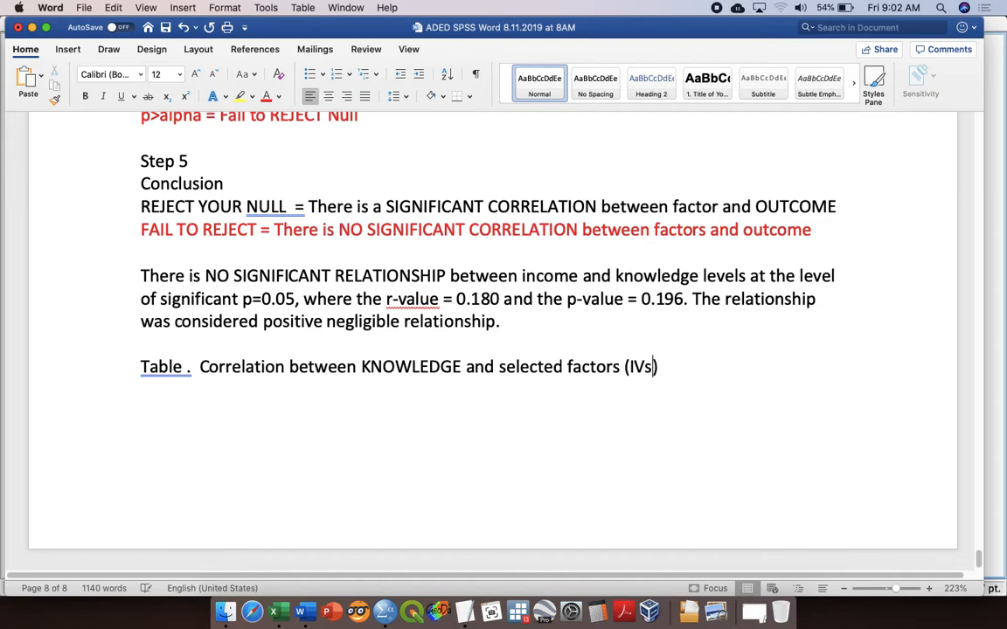
click(463, 367)
text(())
key(Left)
text(DV)
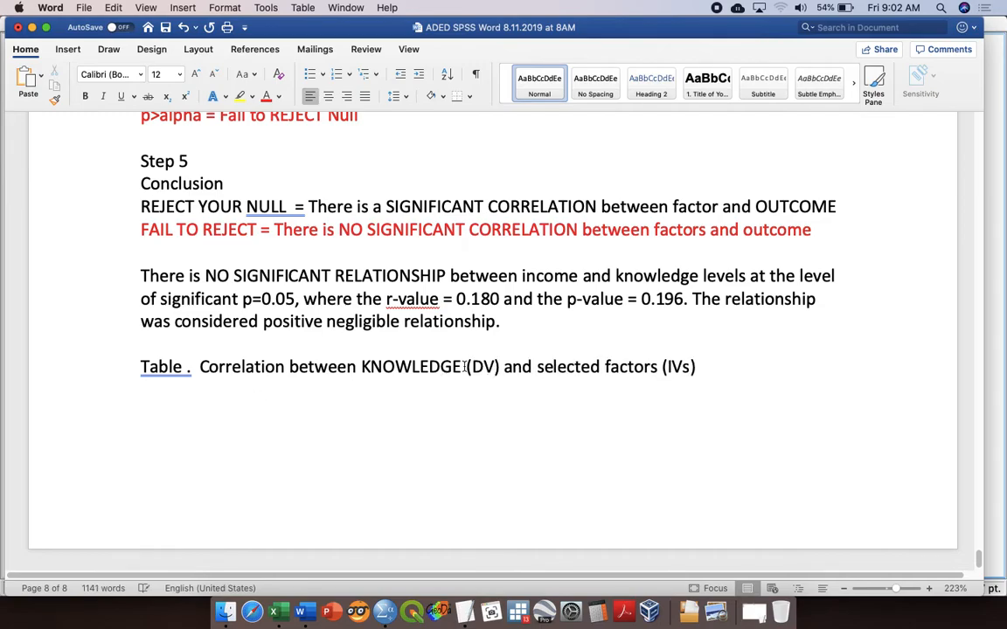
Step: Insert a table with three columns and two rows on a new line below the caption
click(737, 362)
key(Return)
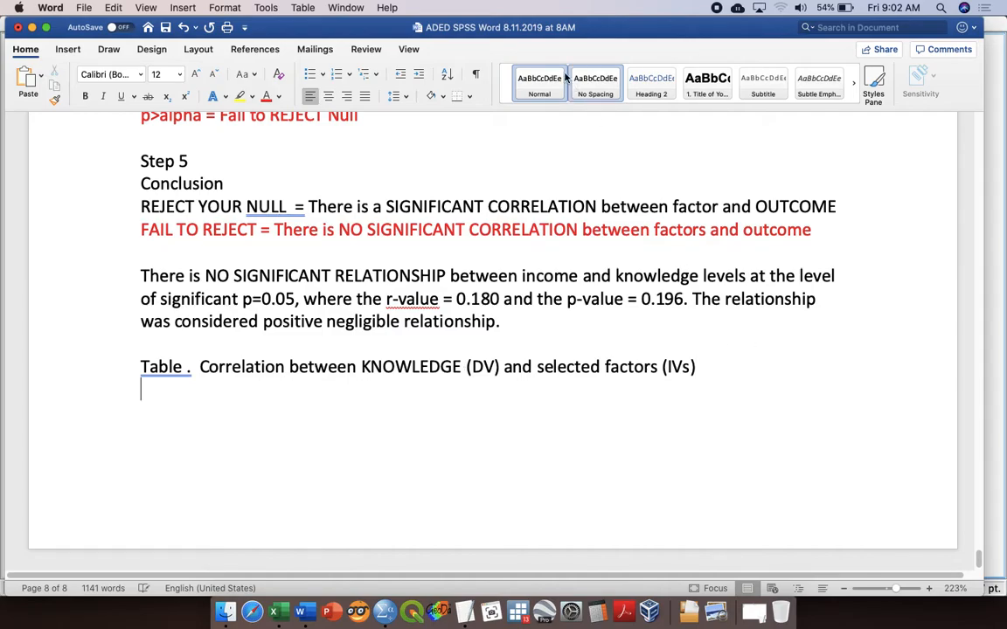
click(67, 49)
click(109, 77)
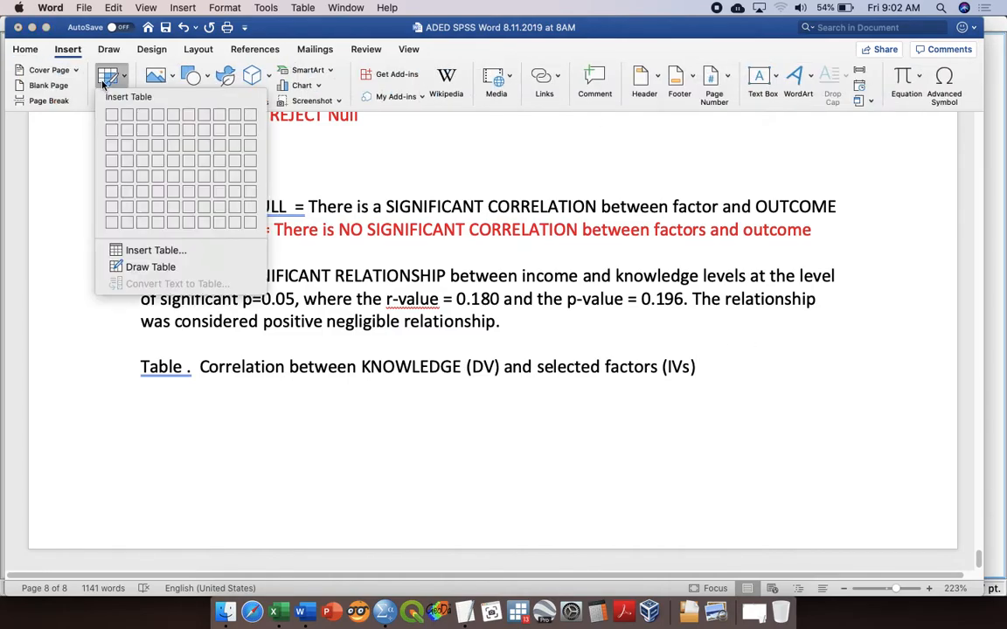
click(142, 129)
Step: Enter "Variable (unit)" as the heading of the table's first column
text(varibal)
key(BackSpace)
key(BackSpace)
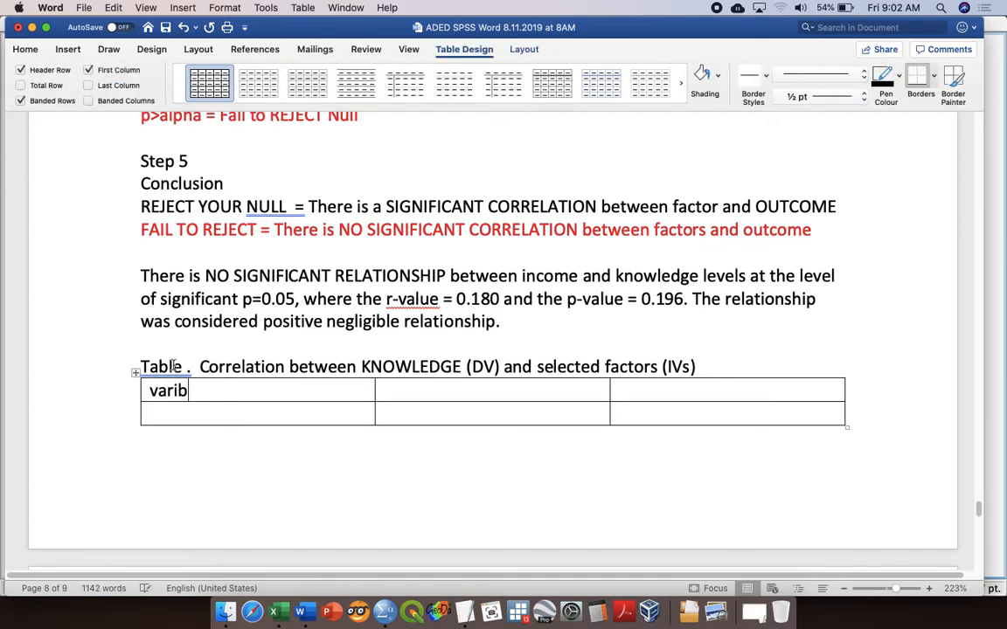
text(able)
key(Tab)
key(Left)
text(())
key(Left)
text(unit)
key(Tab)
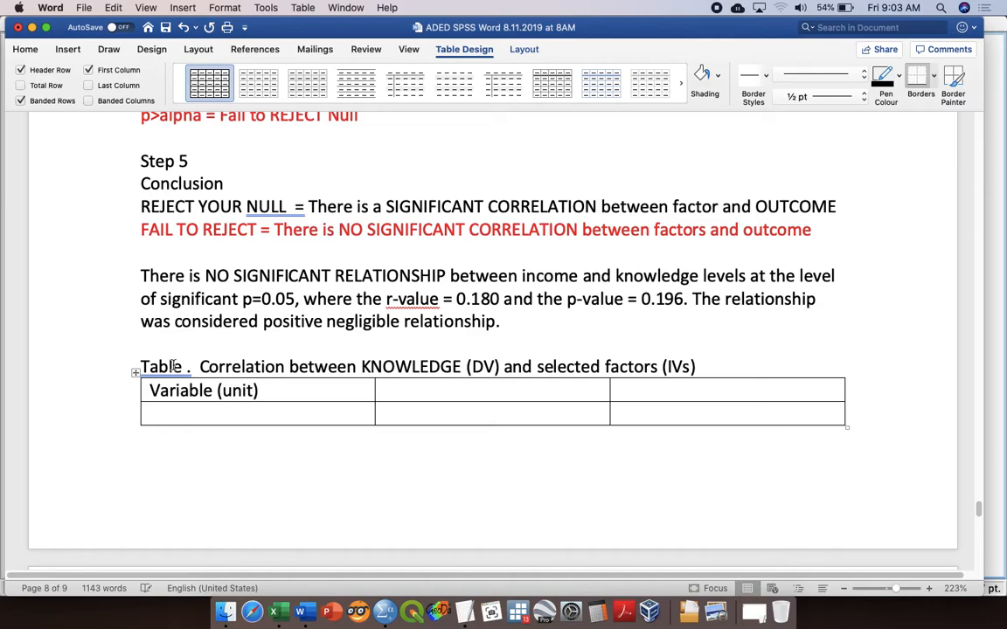
Step: Enter "r-value" and "p-value" as the headings of the second and third columns
text(r)
key(Tab)
text(p-value)
click(391, 391)
key(BackSpace)
text(r-value)
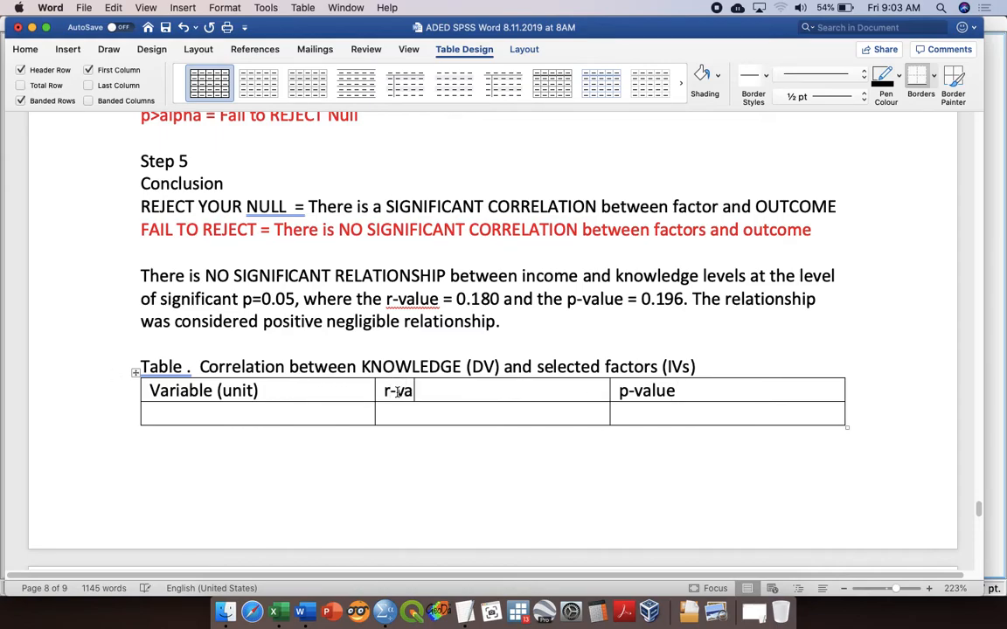
Step: Enter "Income (RM)" in the second row's first cell and add a third row to the table
key(Tab)
key(Tab)
text(Income (RM))
key(Tab)
key(Tab)
key(Tab)
Step: Insert a page break before the table caption so the caption and table start on a new page
scroll(396, 393, up, 5)
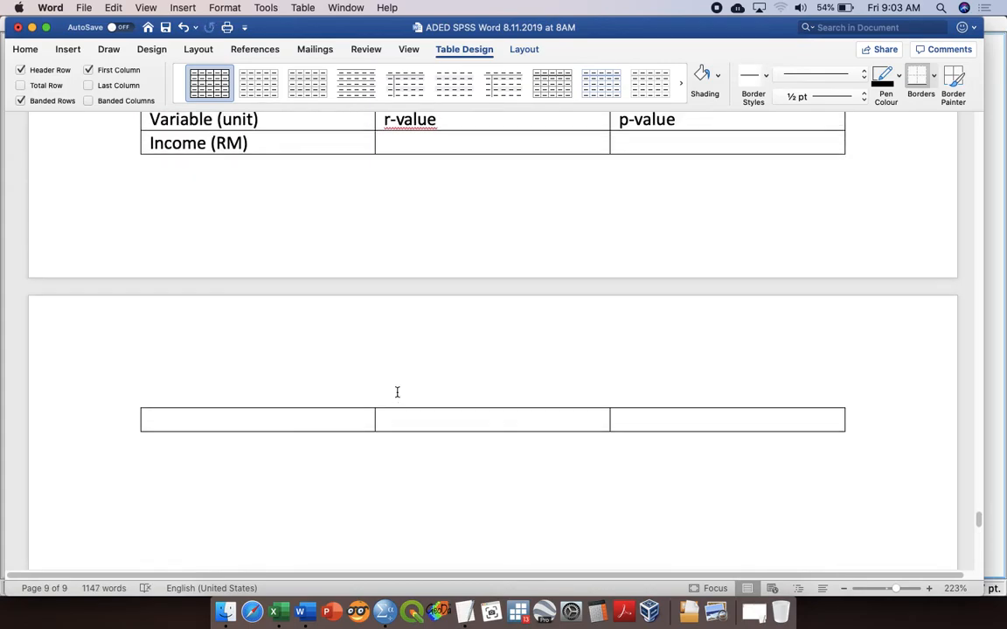
click(135, 150)
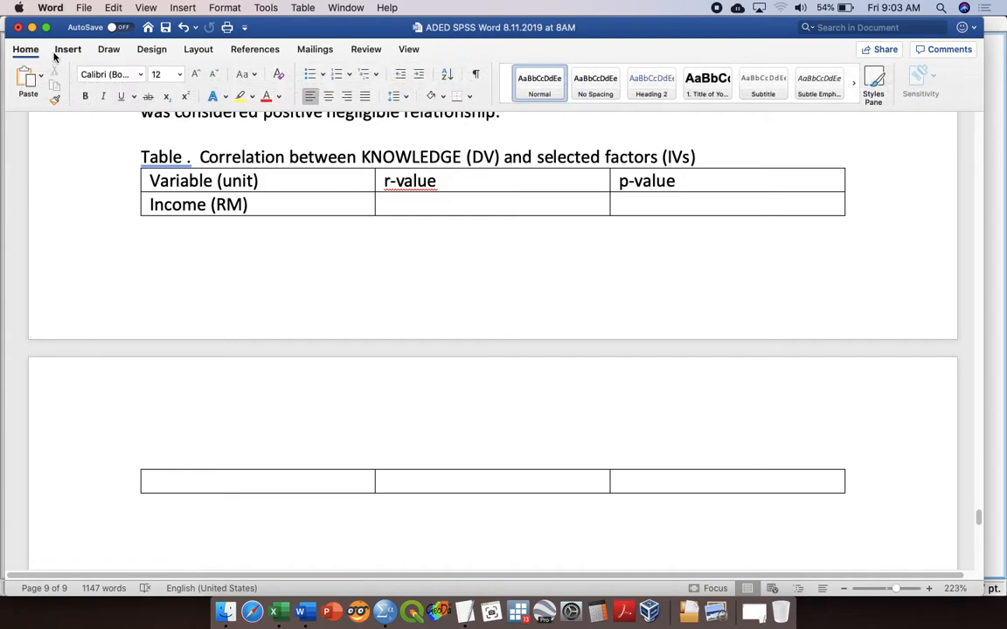
click(62, 50)
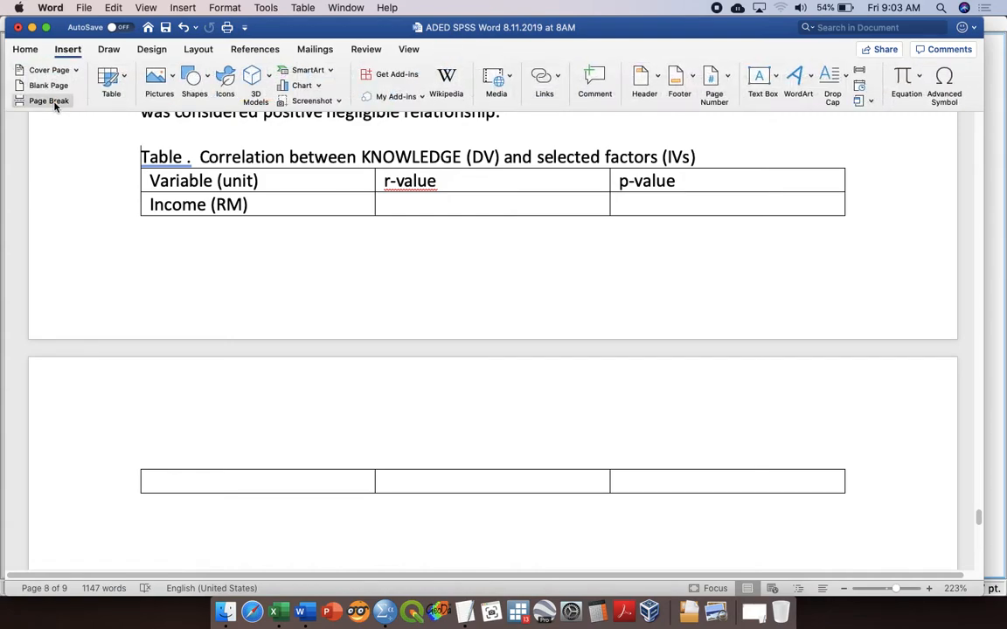
click(49, 100)
scroll(197, 387, down, 3)
Step: Enter "Hygiene Score (%)" in the first cell of the table's third row
click(192, 406)
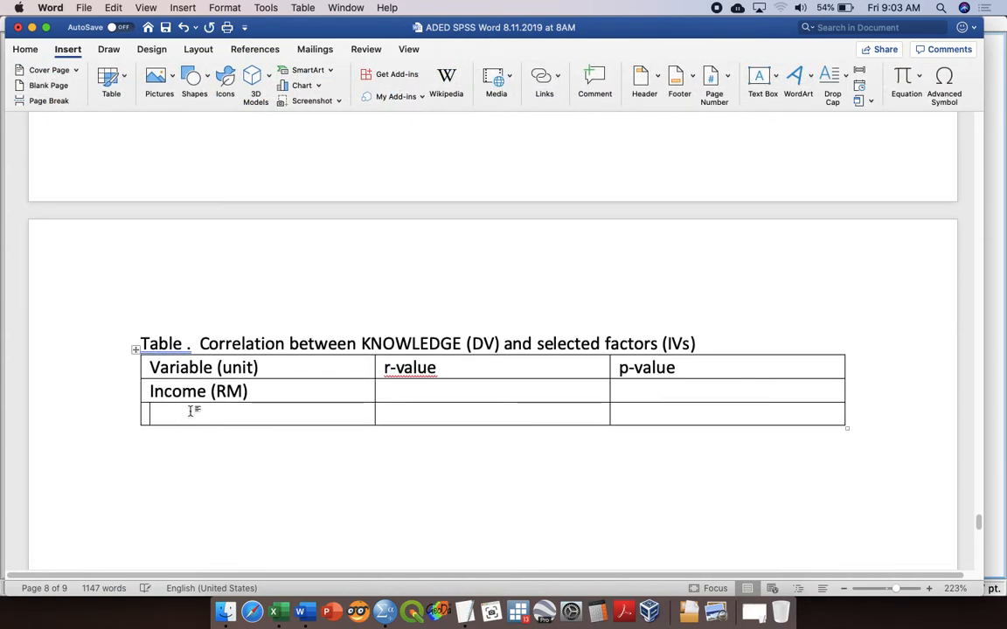
text(Hygiene )
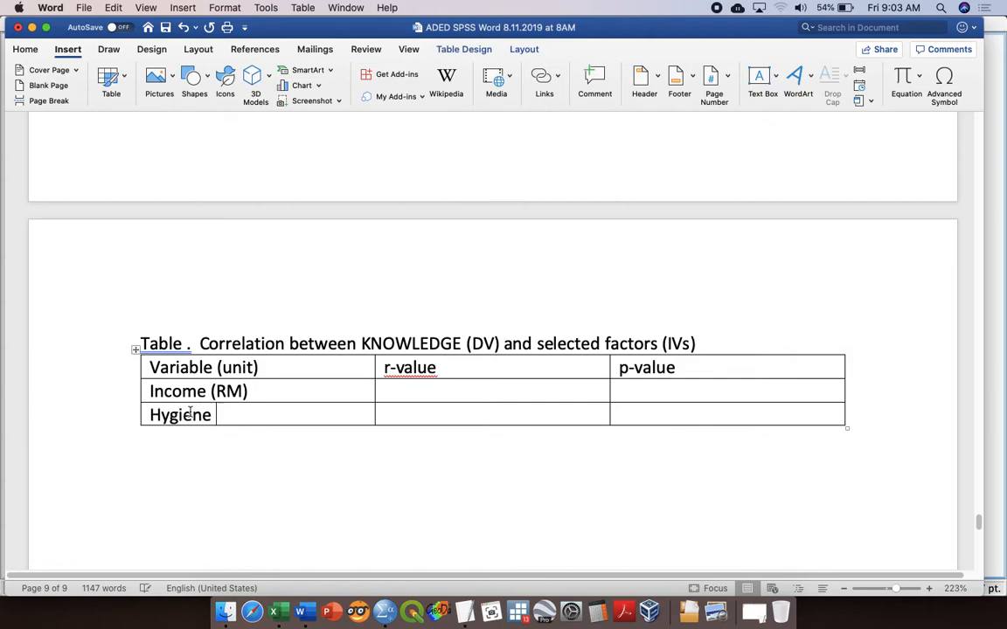
text(Score (%))
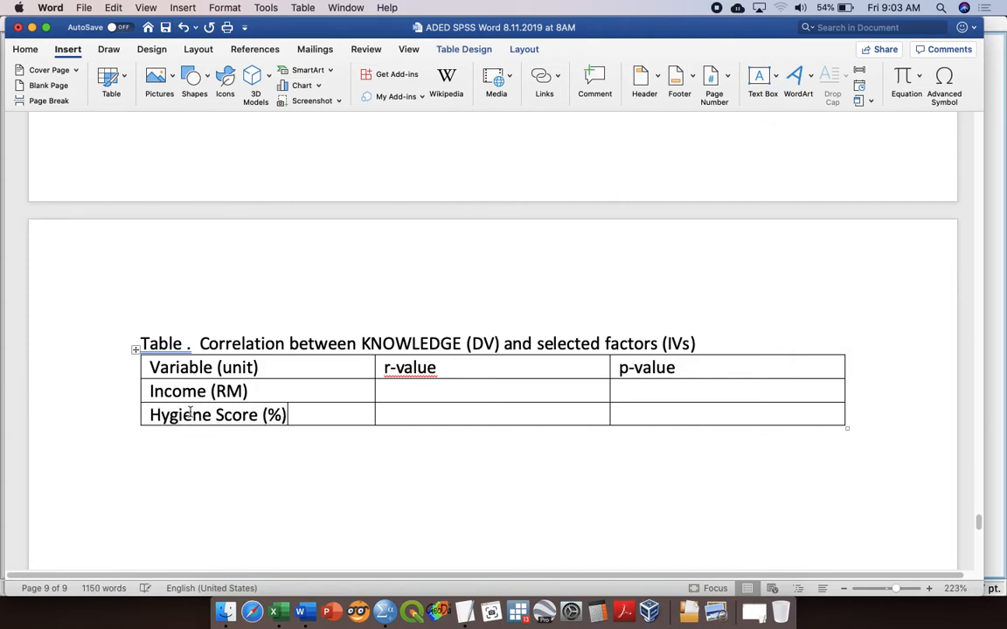
Step: Fill the Income (RM) row with r-value 0.180 and p-value 0.196
key(Tab)
text(0.180)
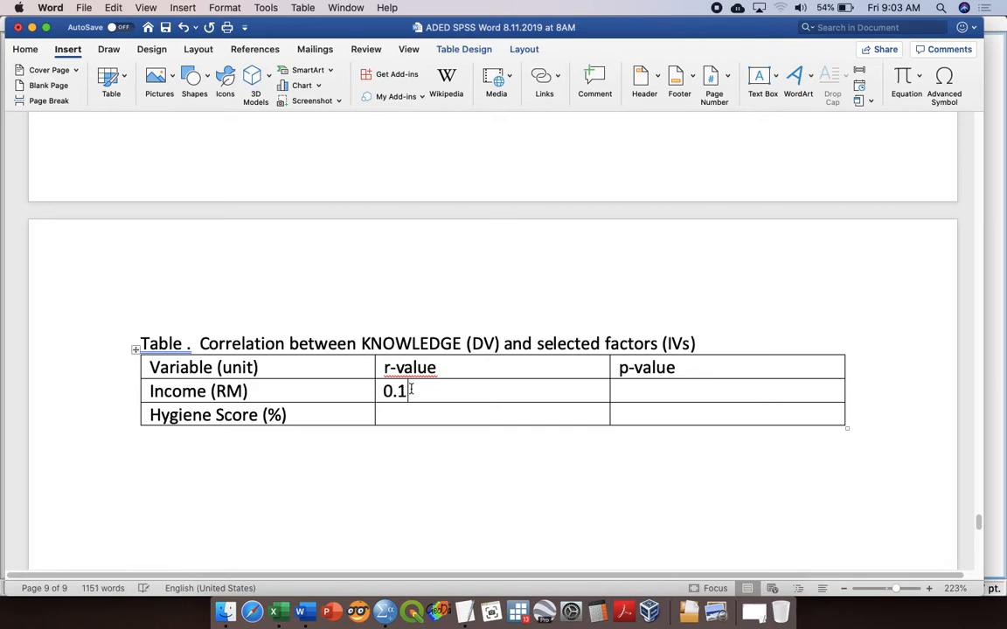
key(Tab)
text(0.196)
key(Tab)
key(Tab)
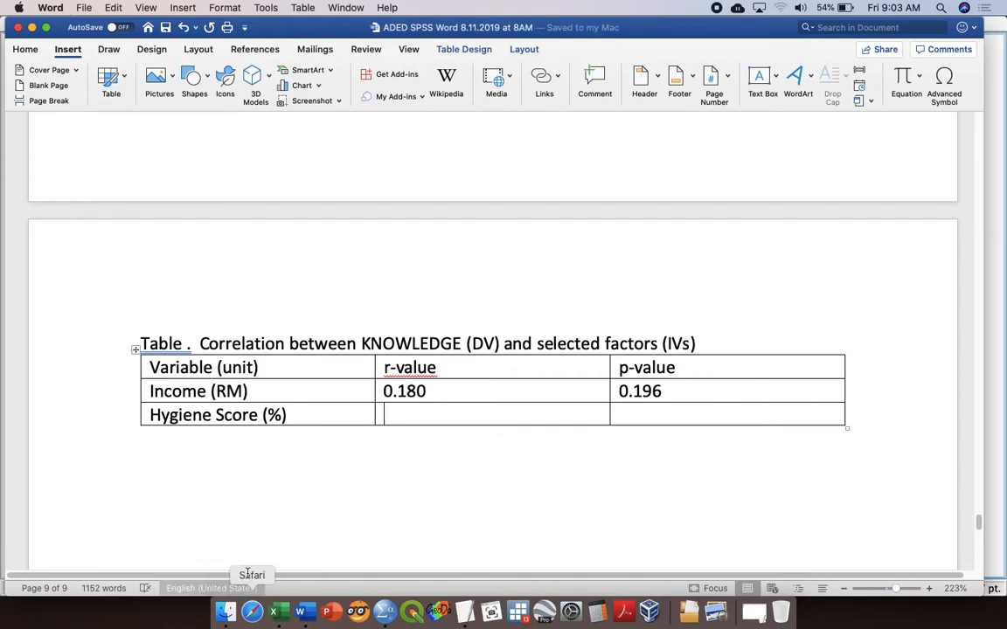
Step: Remove all borders from the whole KNOWLEDGE correlation table
click(130, 351)
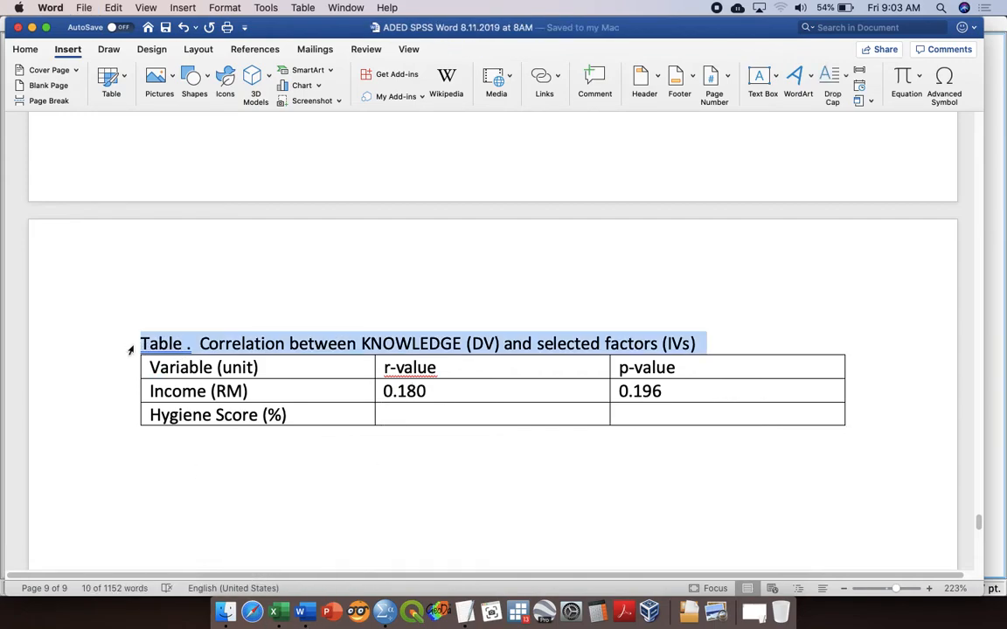
click(131, 353)
click(136, 350)
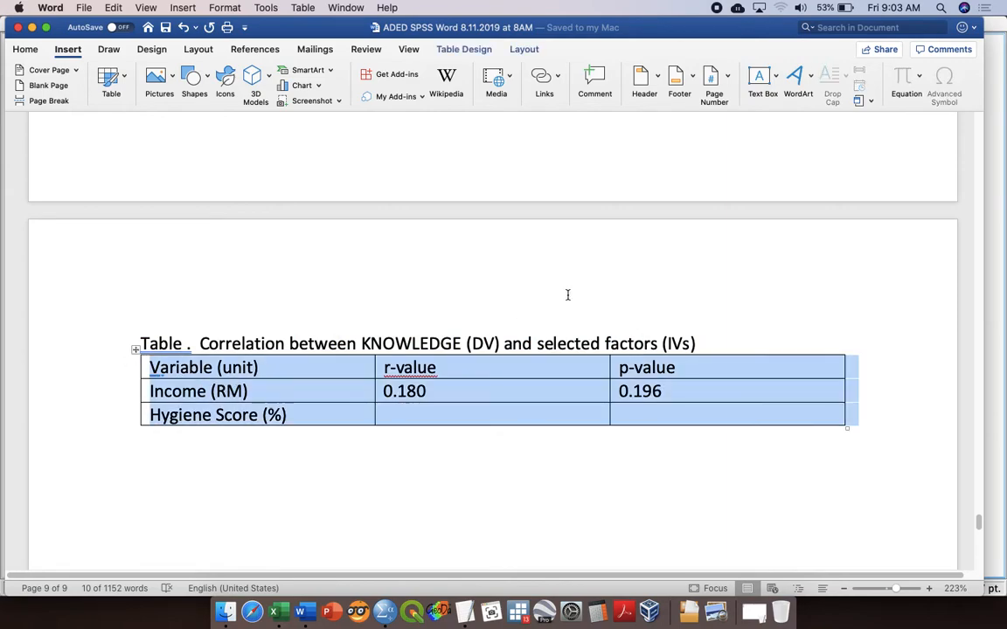
click(24, 49)
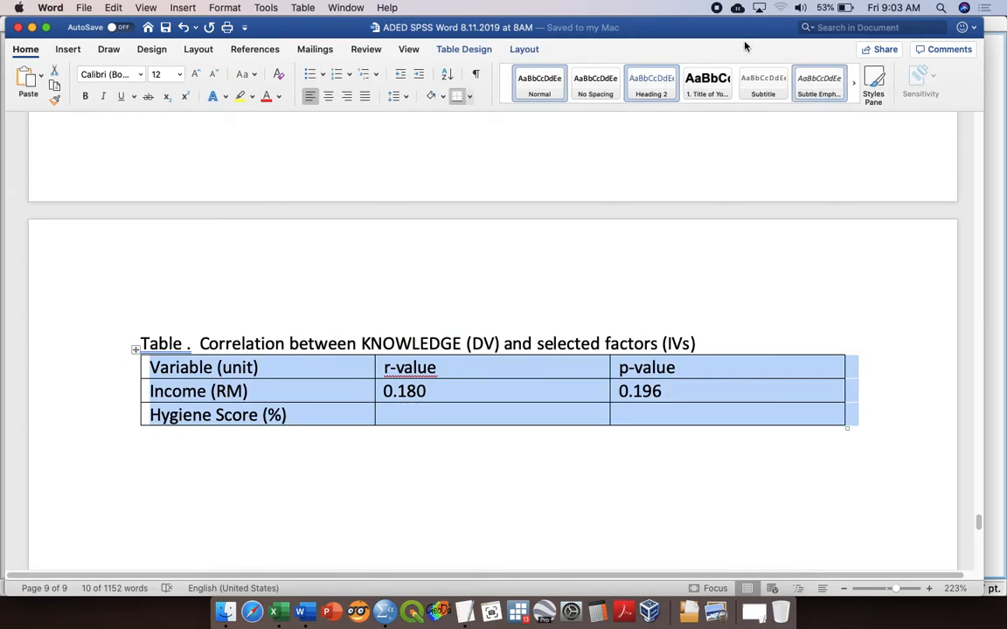
click(465, 50)
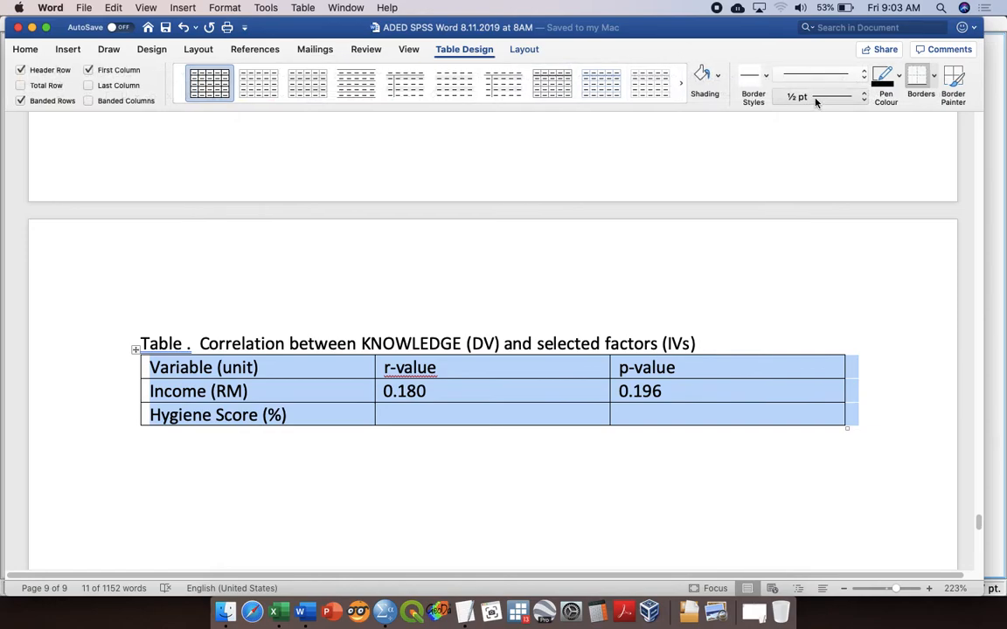
click(933, 77)
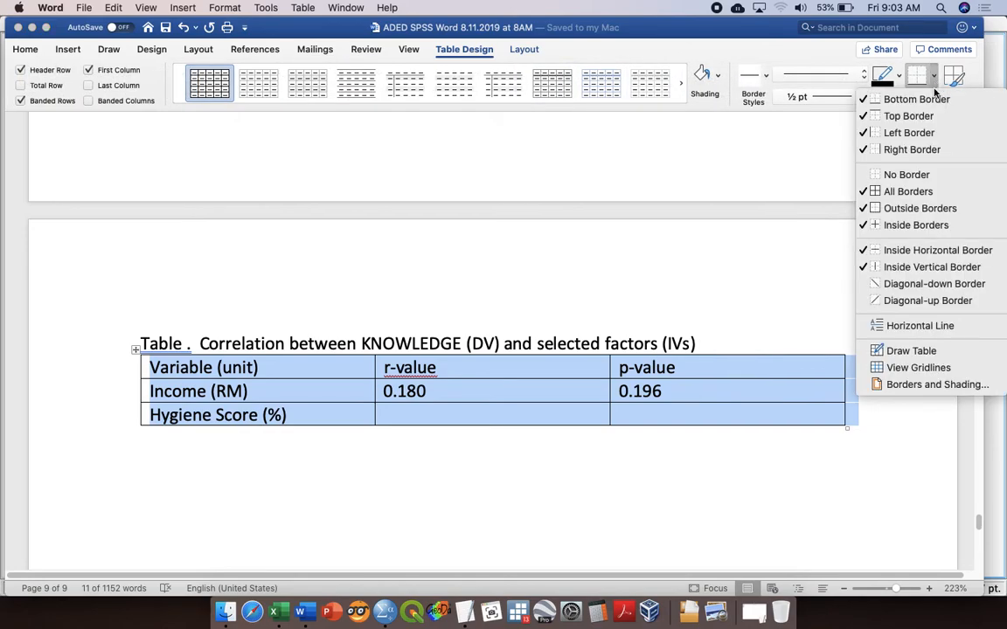
click(903, 174)
Step: Add bottom and top borders to the table's header row
click(117, 369)
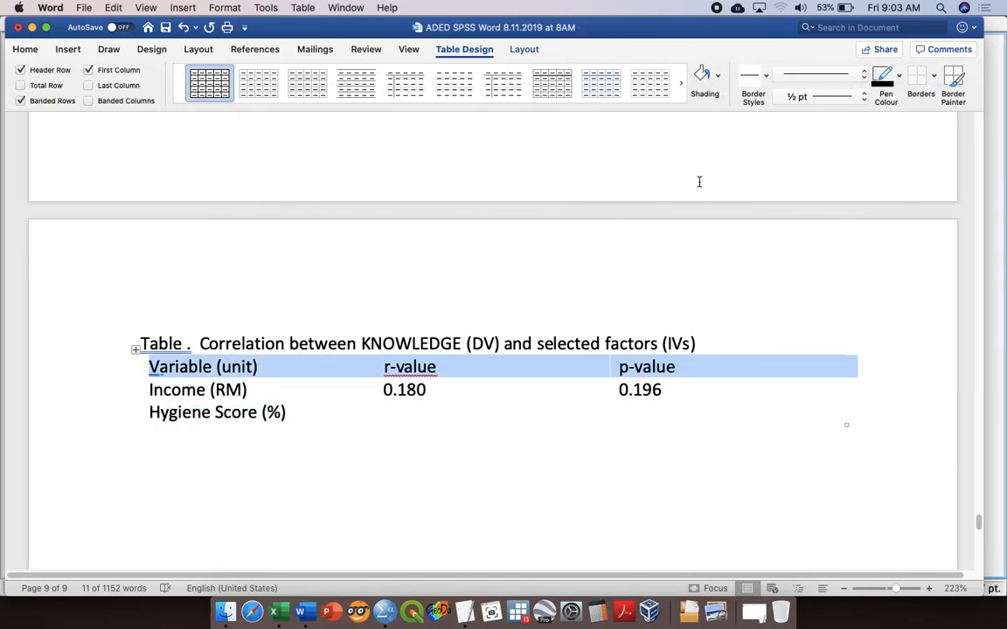
click(934, 83)
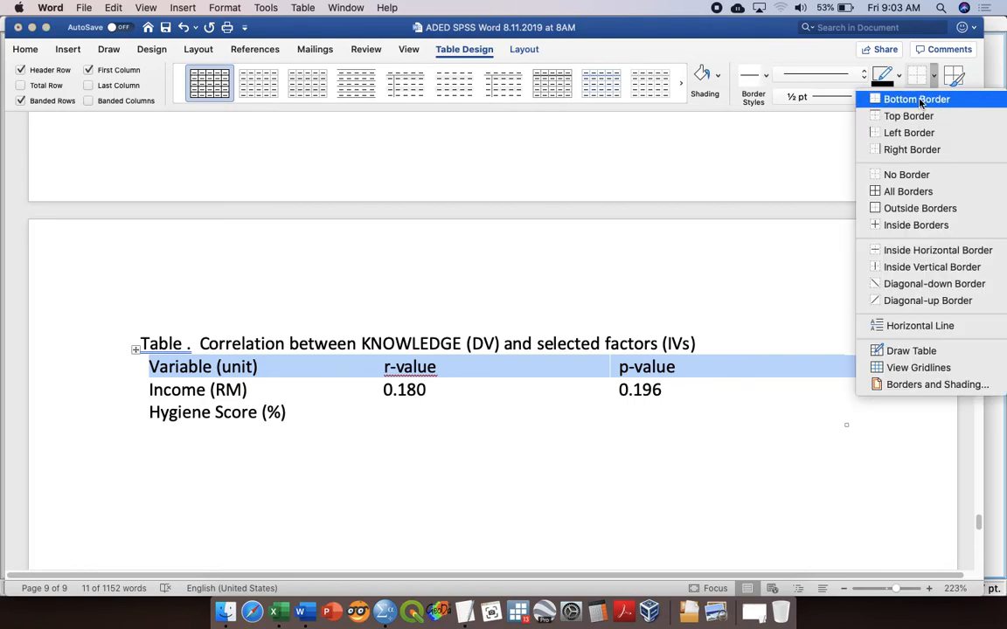
click(918, 99)
click(936, 80)
click(914, 116)
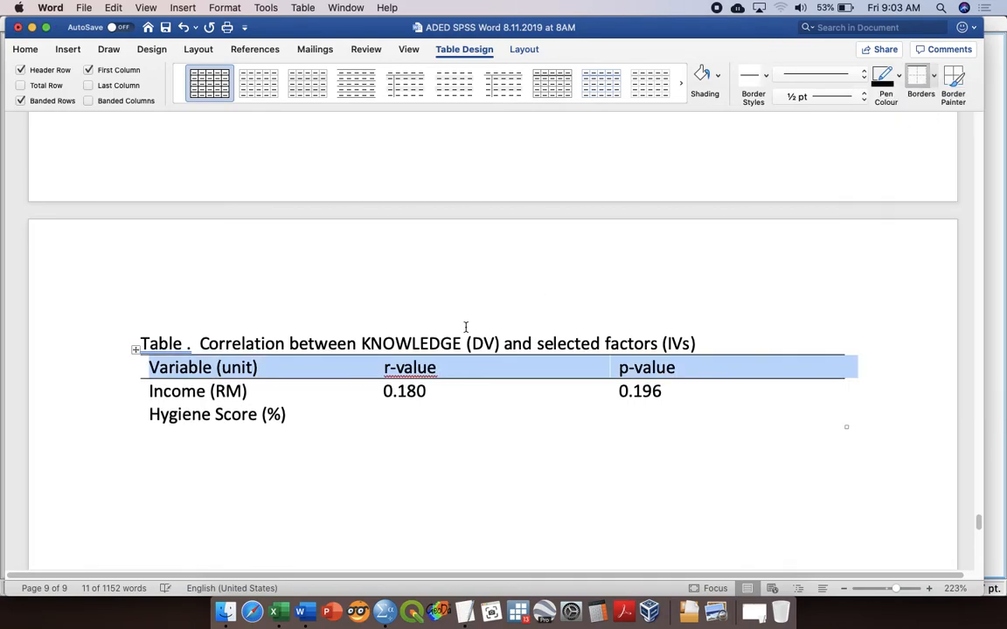
Step: Add a bottom border to the Hygiene Score (%) row and save the document
click(110, 416)
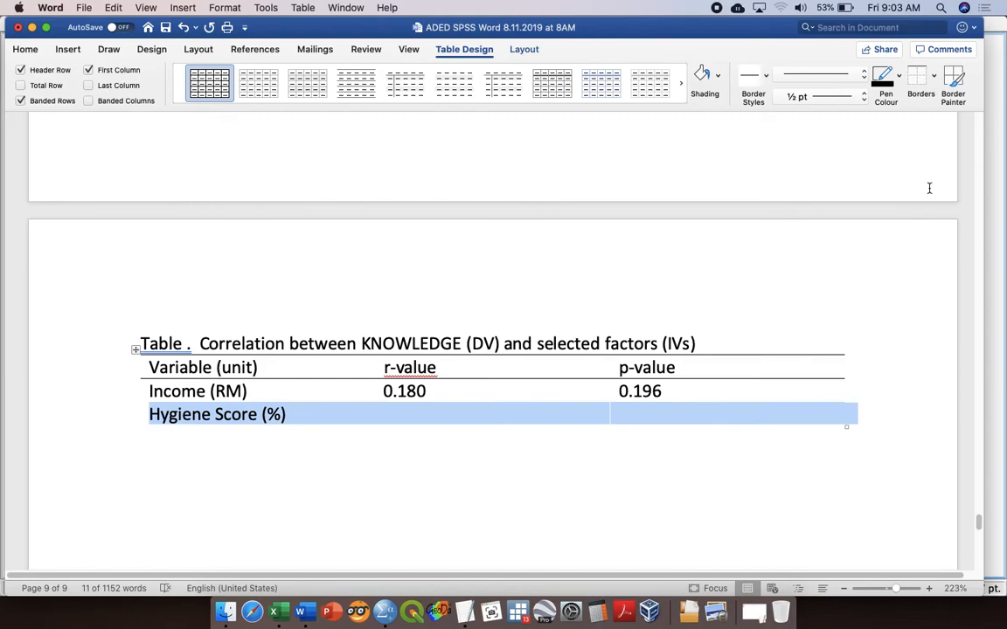
click(933, 77)
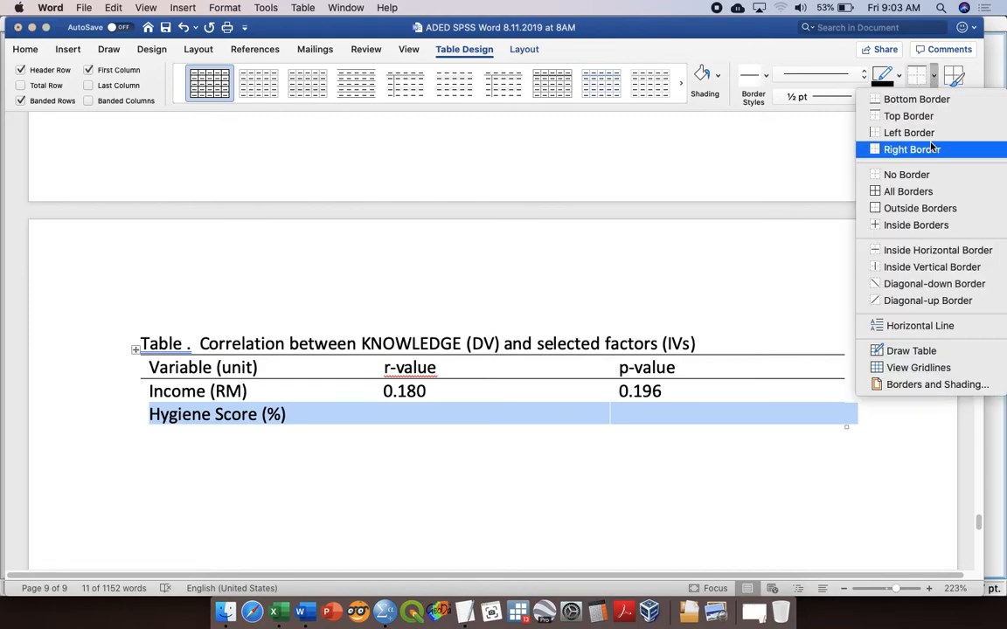
click(916, 99)
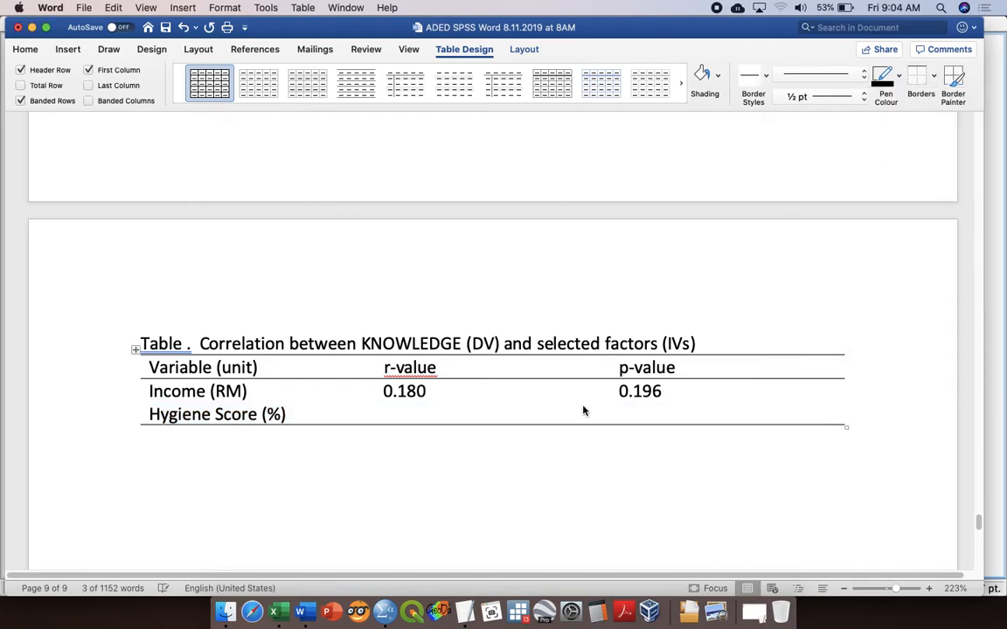
click(472, 475)
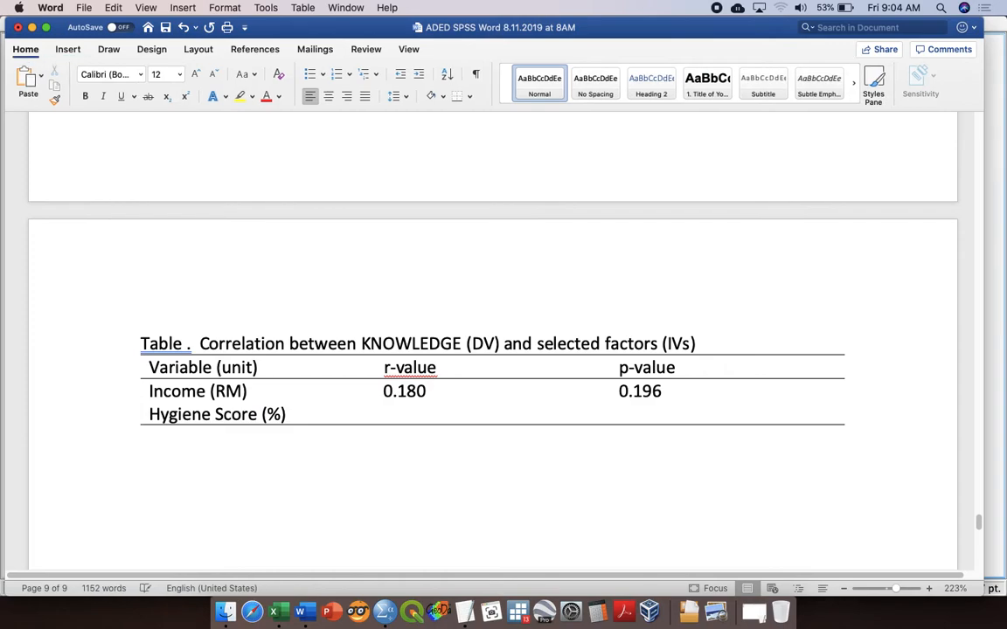
key(super+s)
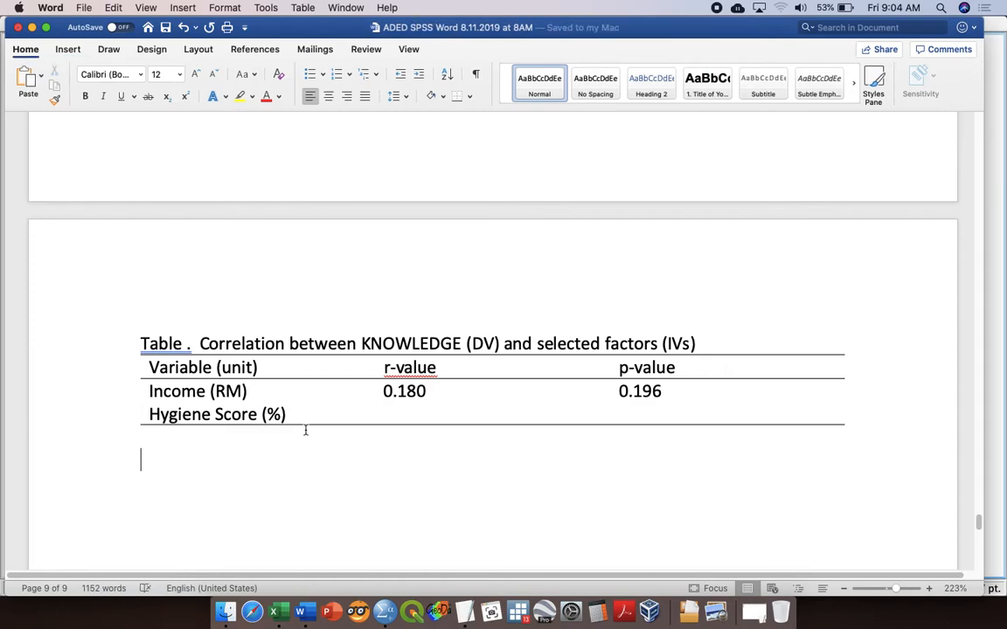
Step: Duplicate the table together with its caption, placing the copy below the original
click(83, 346)
shift+click(83, 412)
key(super+c)
click(165, 459)
key(super+v)
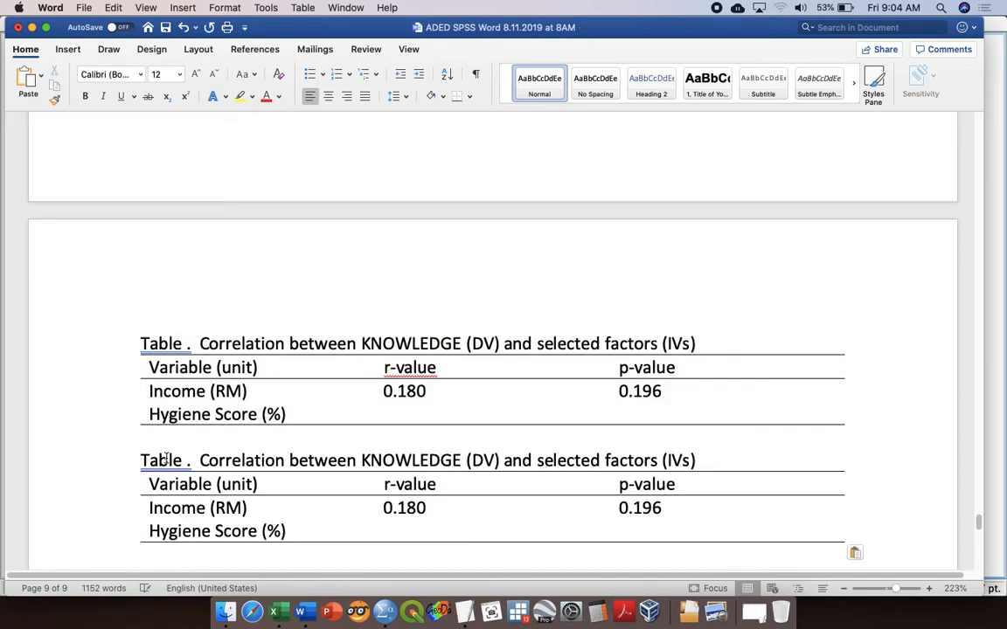
Step: Replace "KNOWLEDGE" with "Feces" in the copied table's caption
double_click(371, 460)
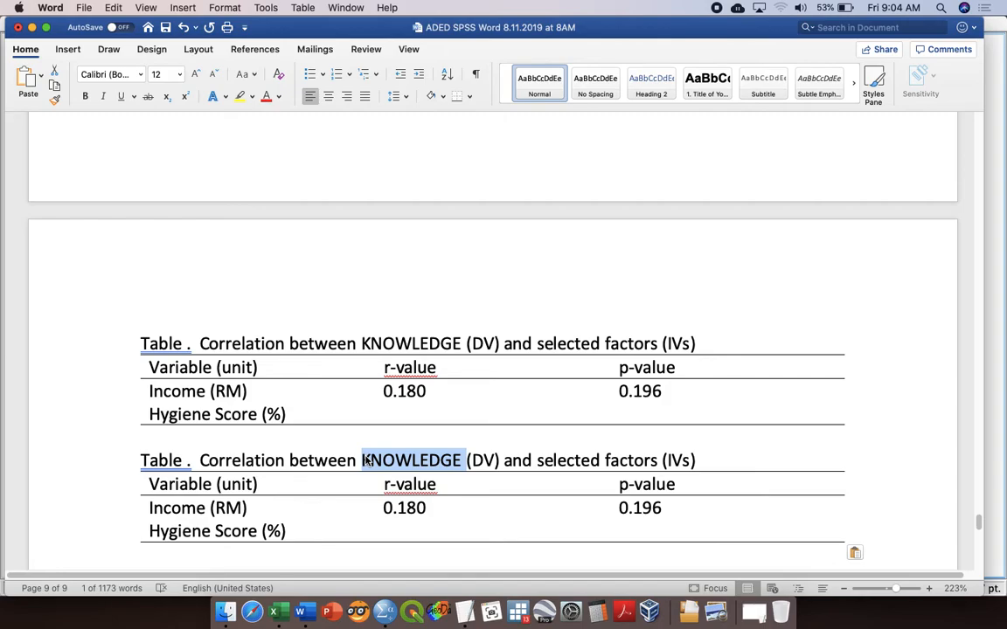
text(Feces)
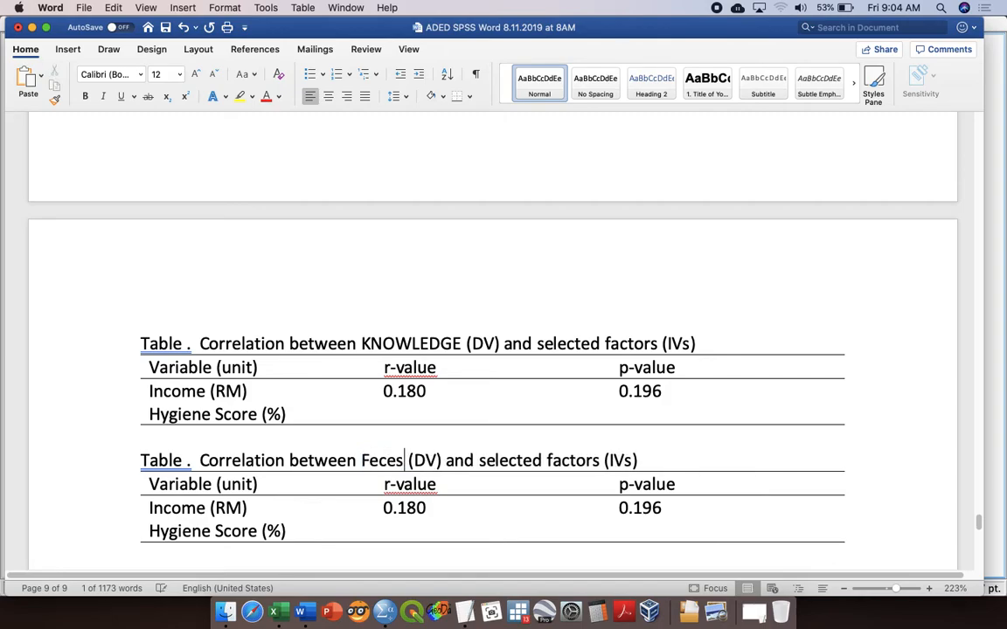
scroll(265, 523, down, 2)
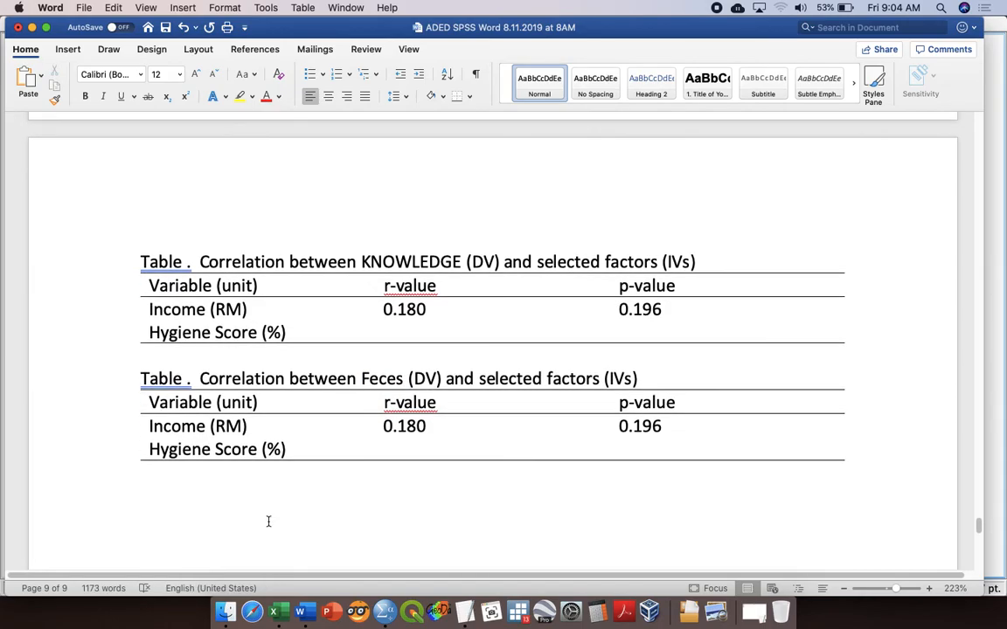
Step: Replace "Income (RM)" with "Numbers of Symptoms" in the Feces table's first column
click(197, 426)
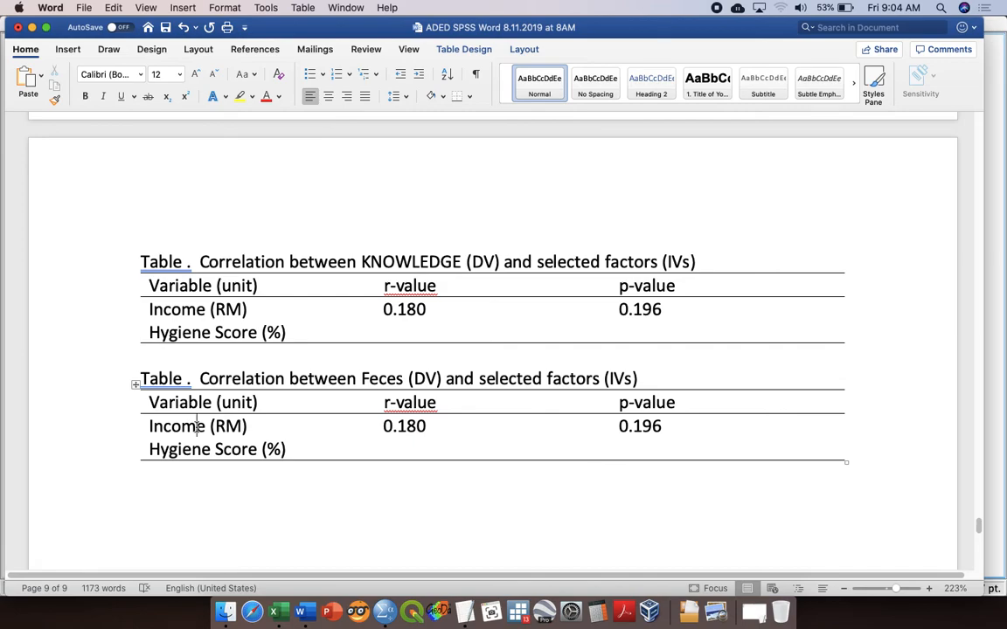
click(153, 425)
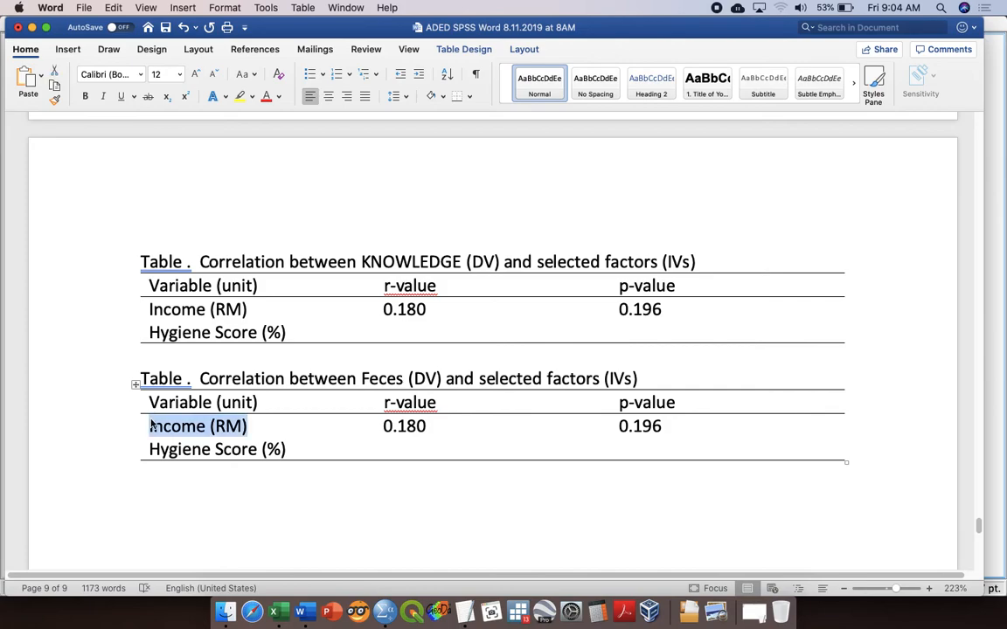
text(Num)
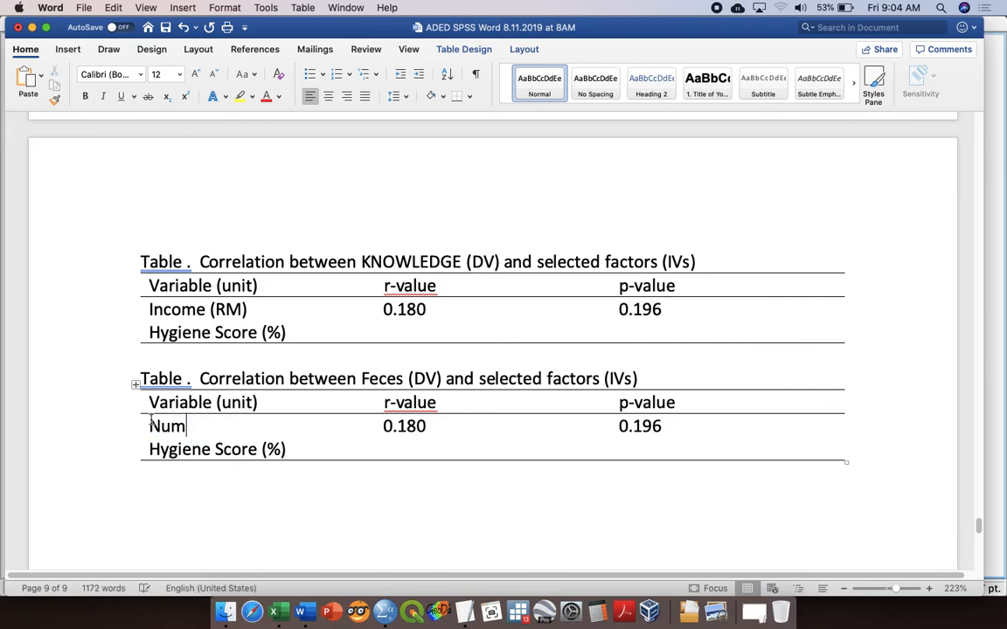
text(bers of SYmptoms)
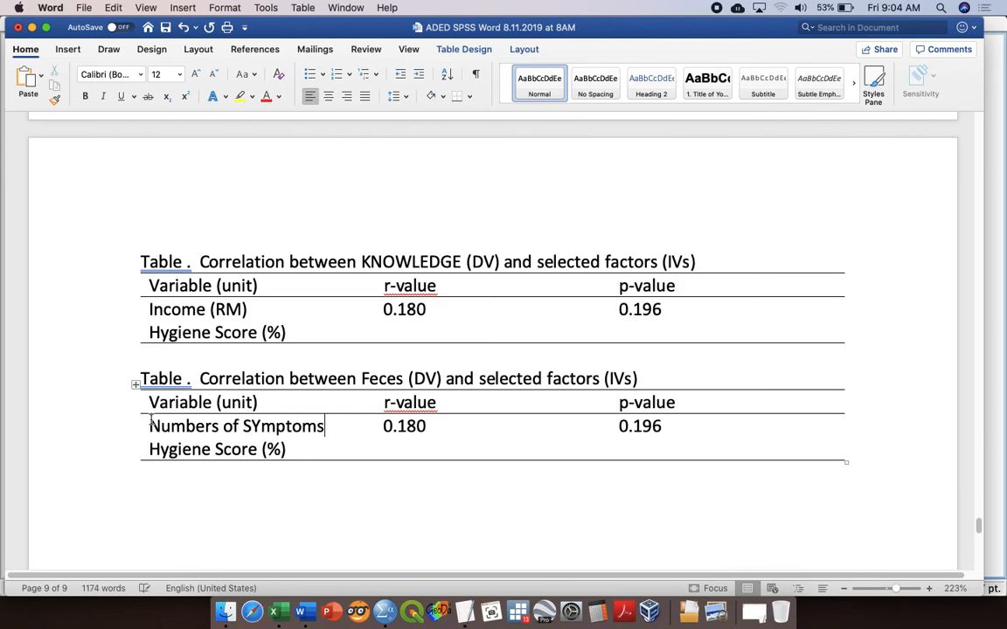
click(261, 426)
key(BackSpace)
text(y)
key(Tab)
key(Tab)
key(Tab)
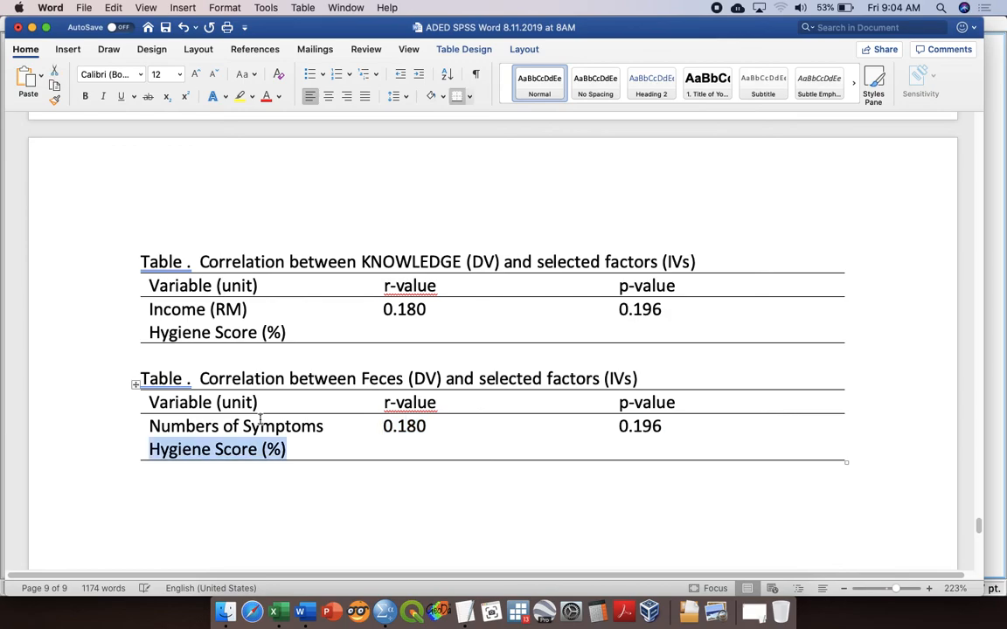
click(383, 426)
key(BackSpace)
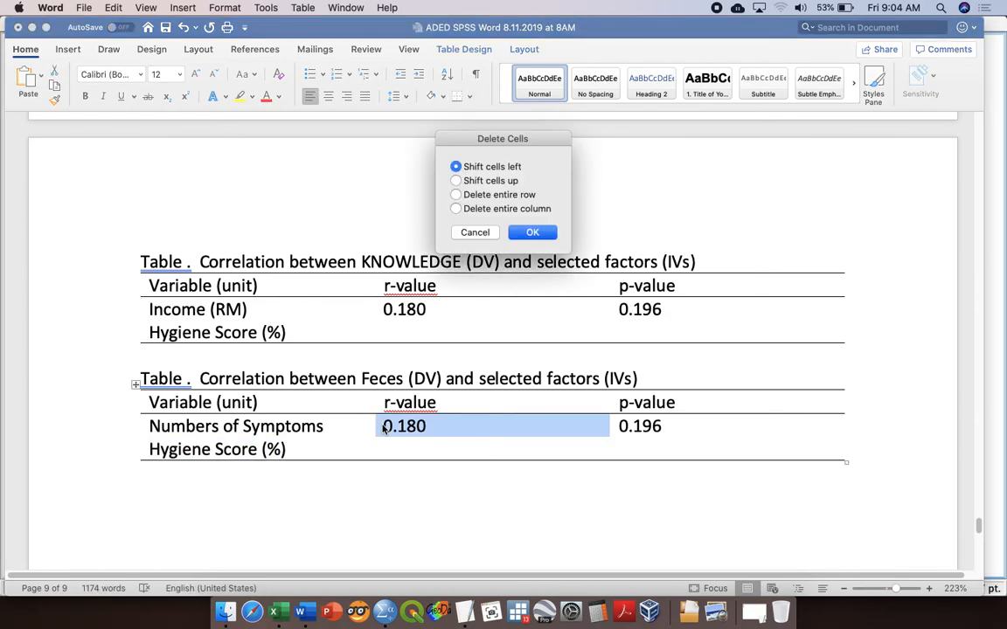
click(473, 231)
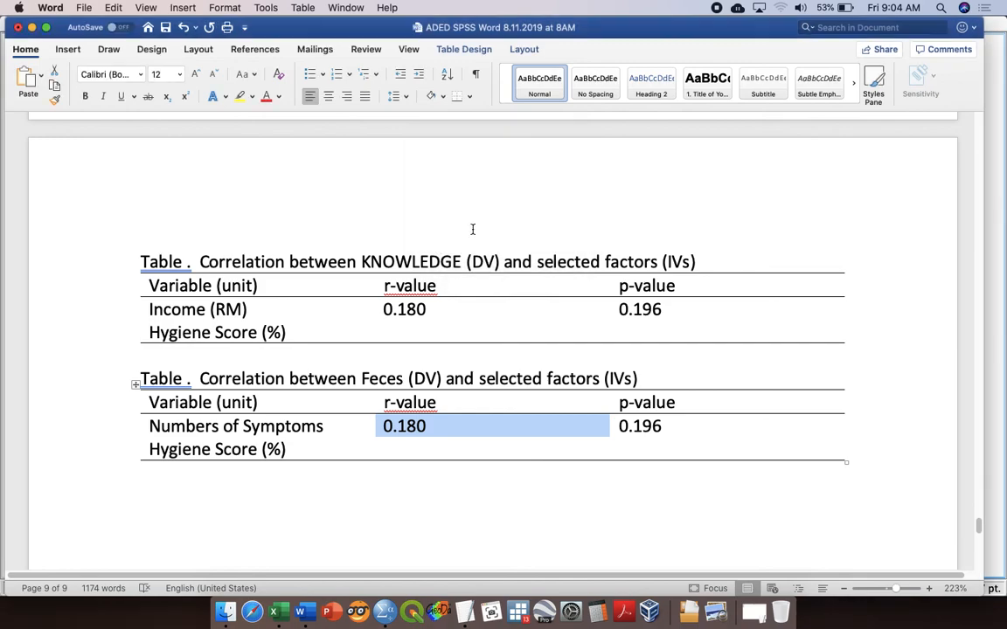
Step: Clear the r-value and p-value from the Numbers of Symptoms row of the Feces table
click(324, 428)
key(Tab)
key(BackSpace)
key(Tab)
key(BackSpace)
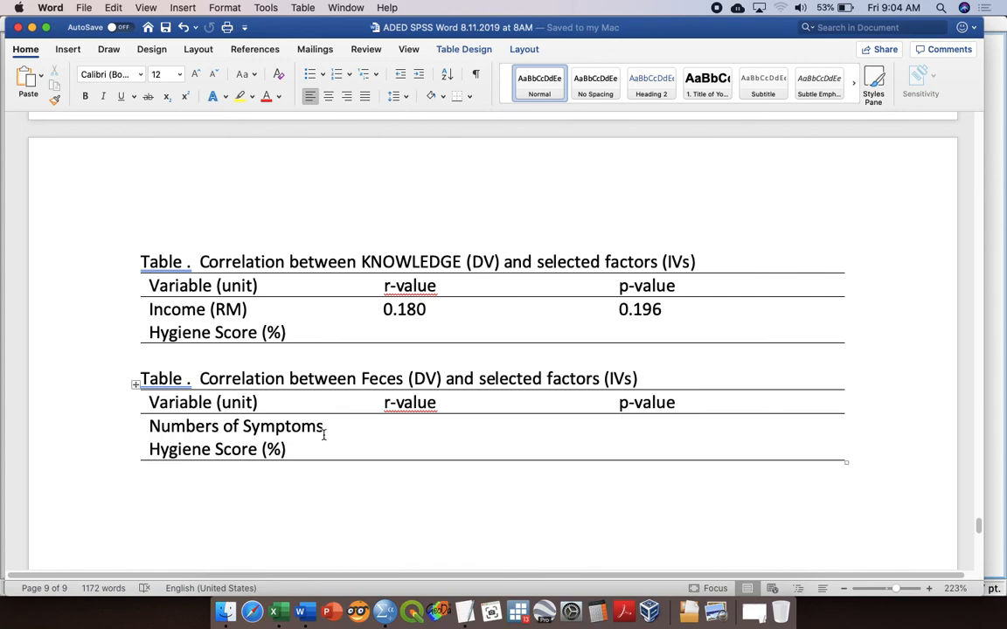
click(408, 331)
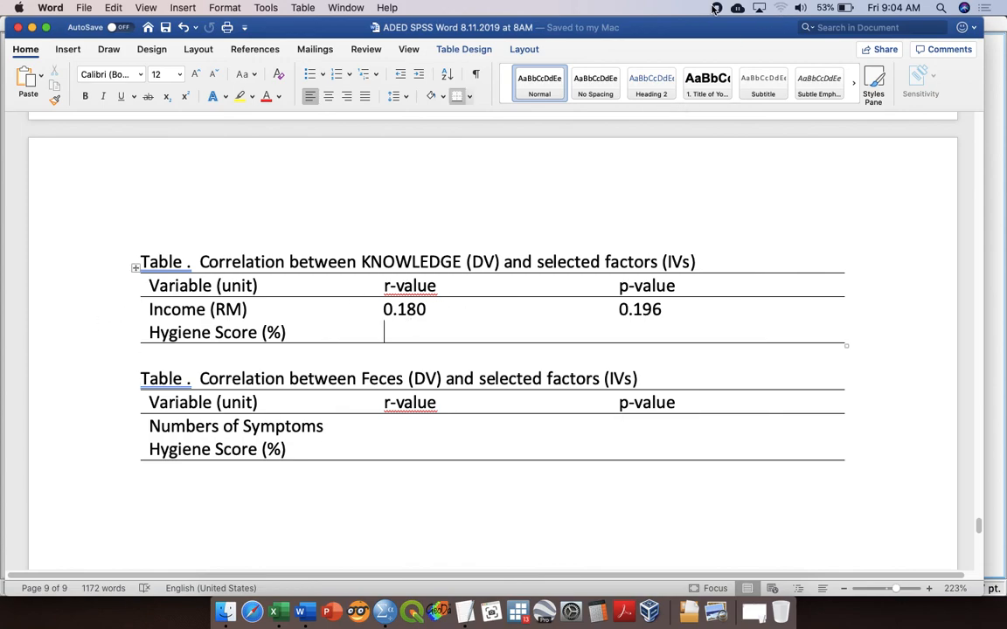